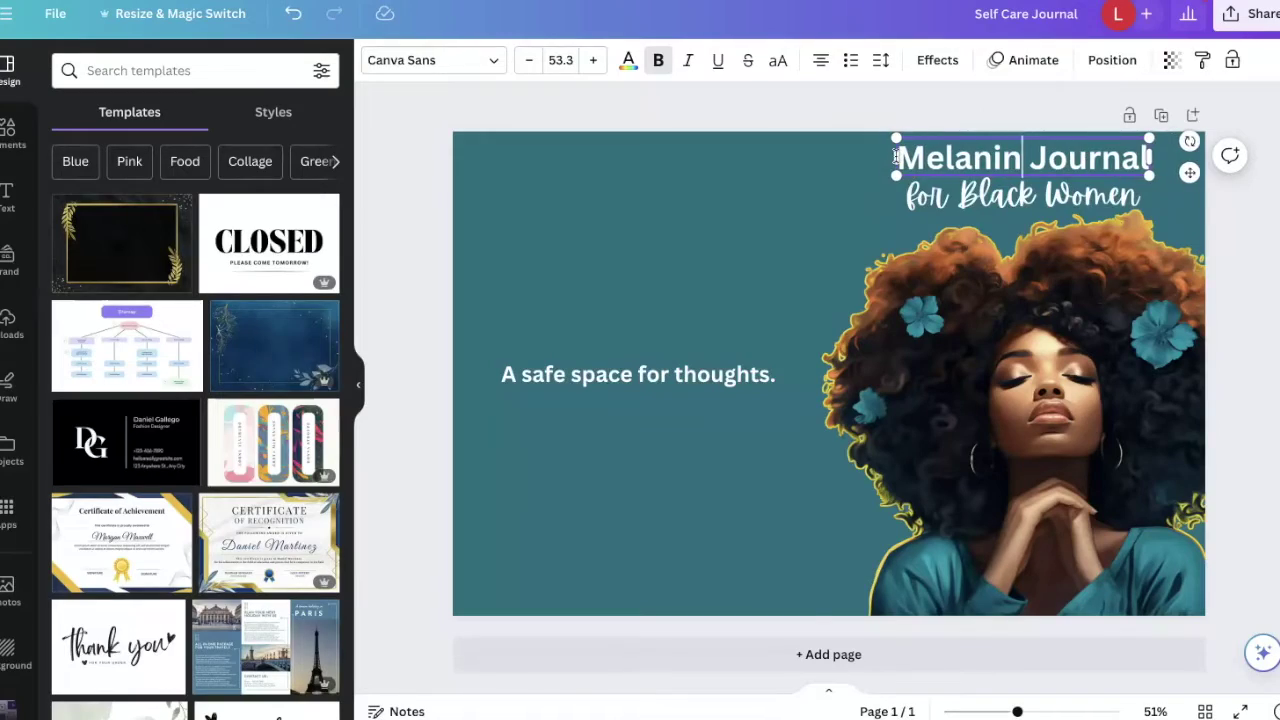
Step: Copy the template link, dismiss its details and return to the lined paper pages
left_click(1263, 329)
left_click(1048, 195)
key("Delete")
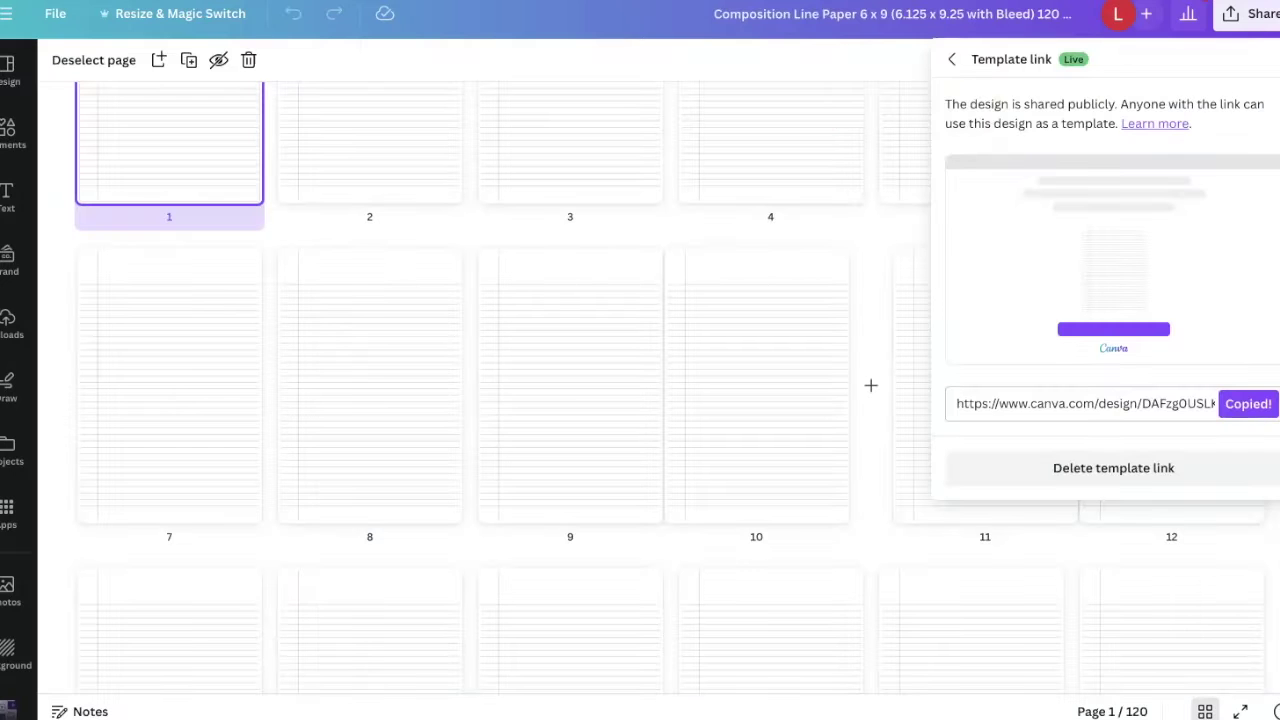
left_click(900, 52)
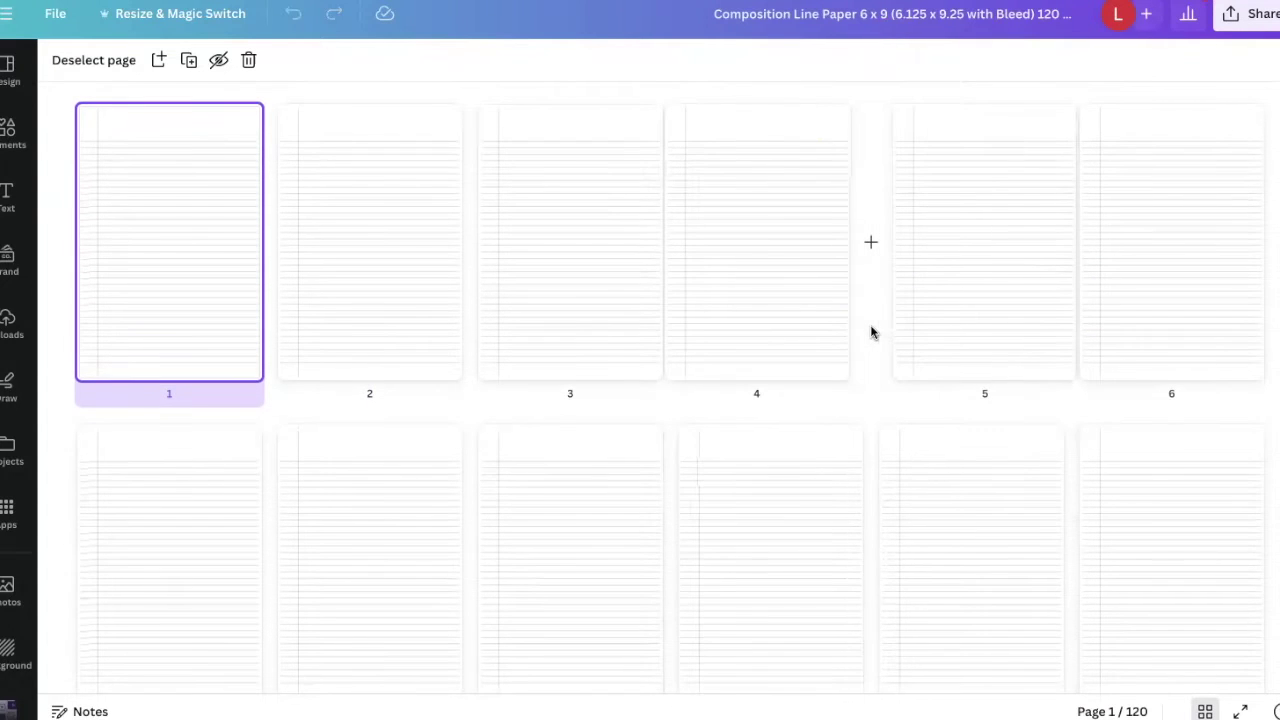
double_click(155, 230)
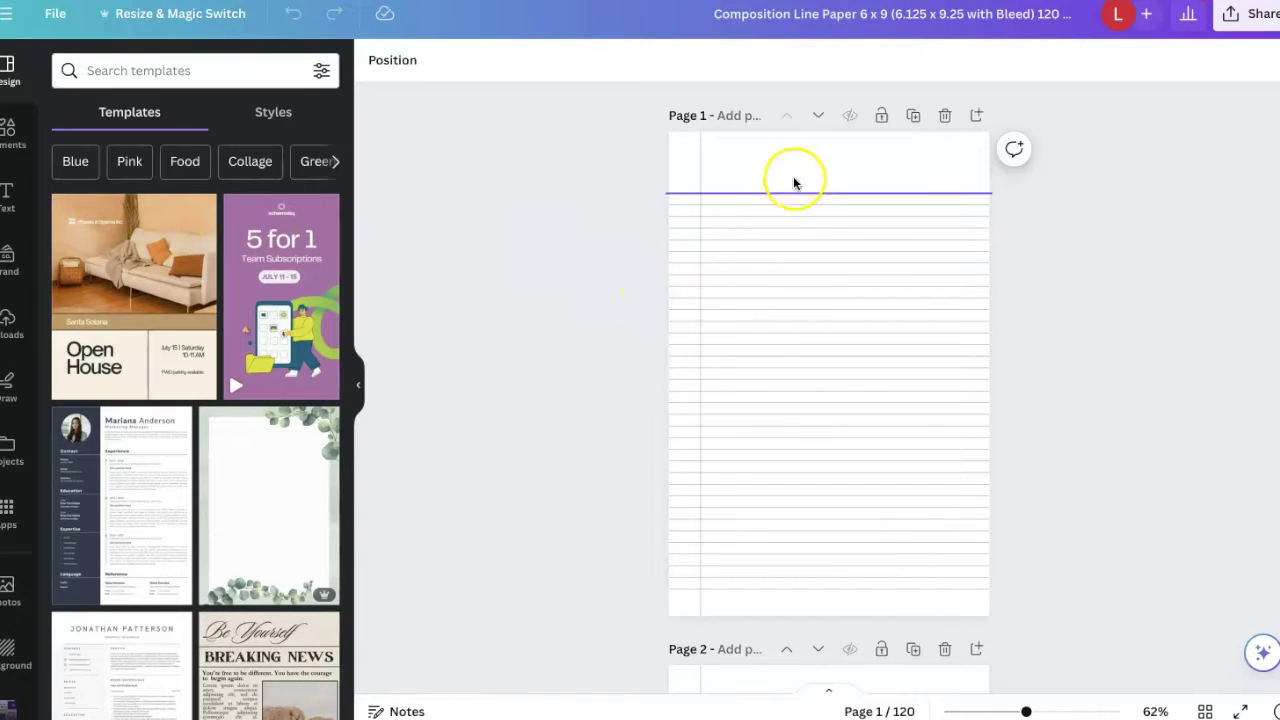
Step: Search elements for 'flower' and place a green gradient button below the thank-you text
left_click(12, 135)
left_click(140, 70)
type("flower")
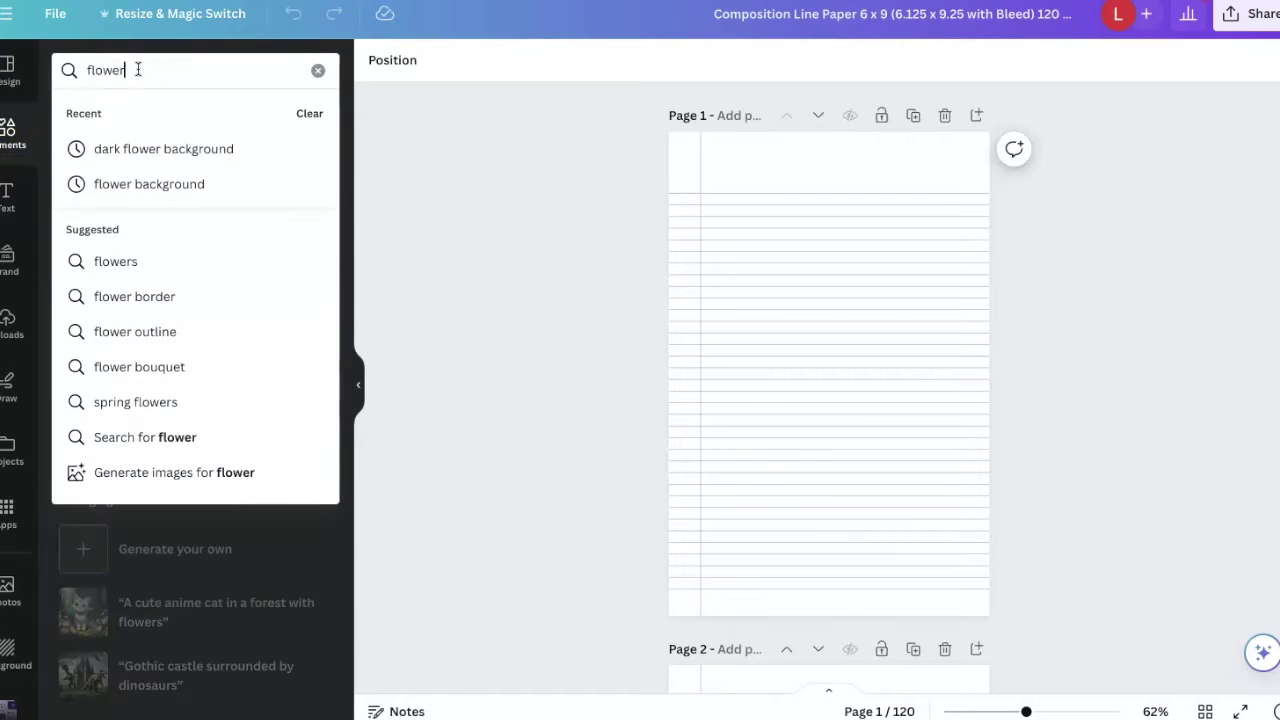
key("Return")
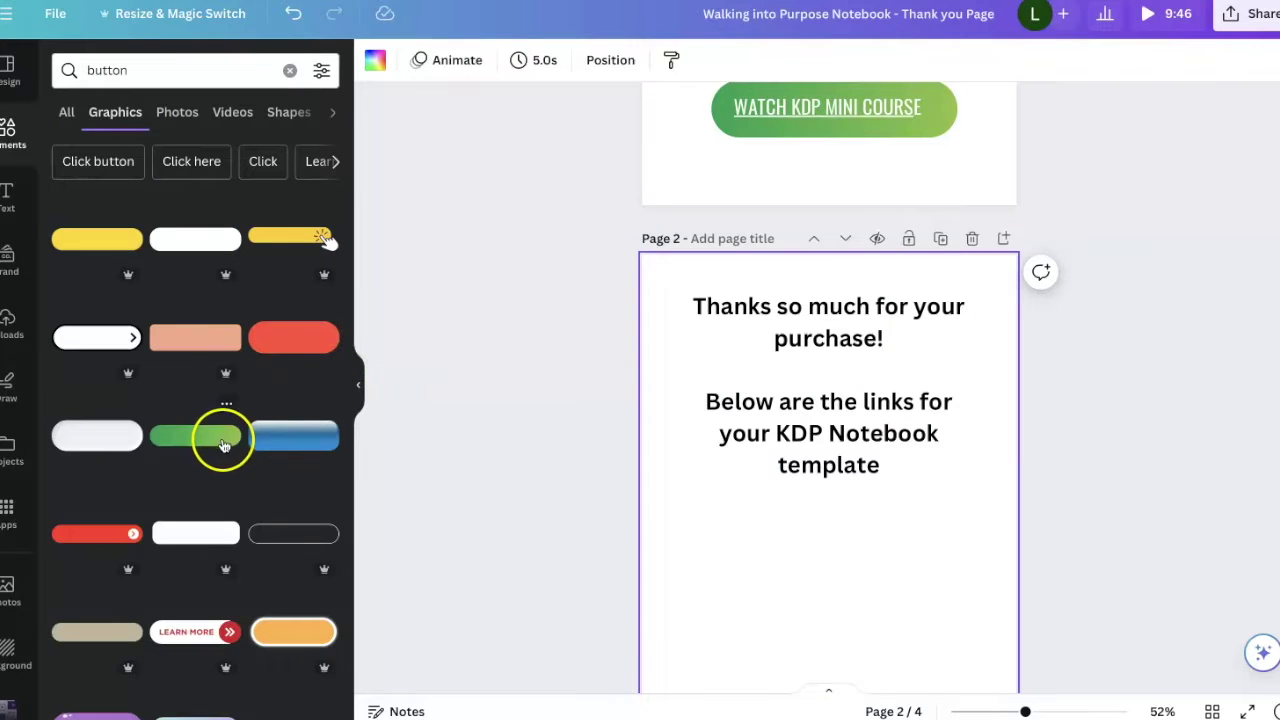
left_click(223, 434)
left_click_drag(835, 497, 843, 535)
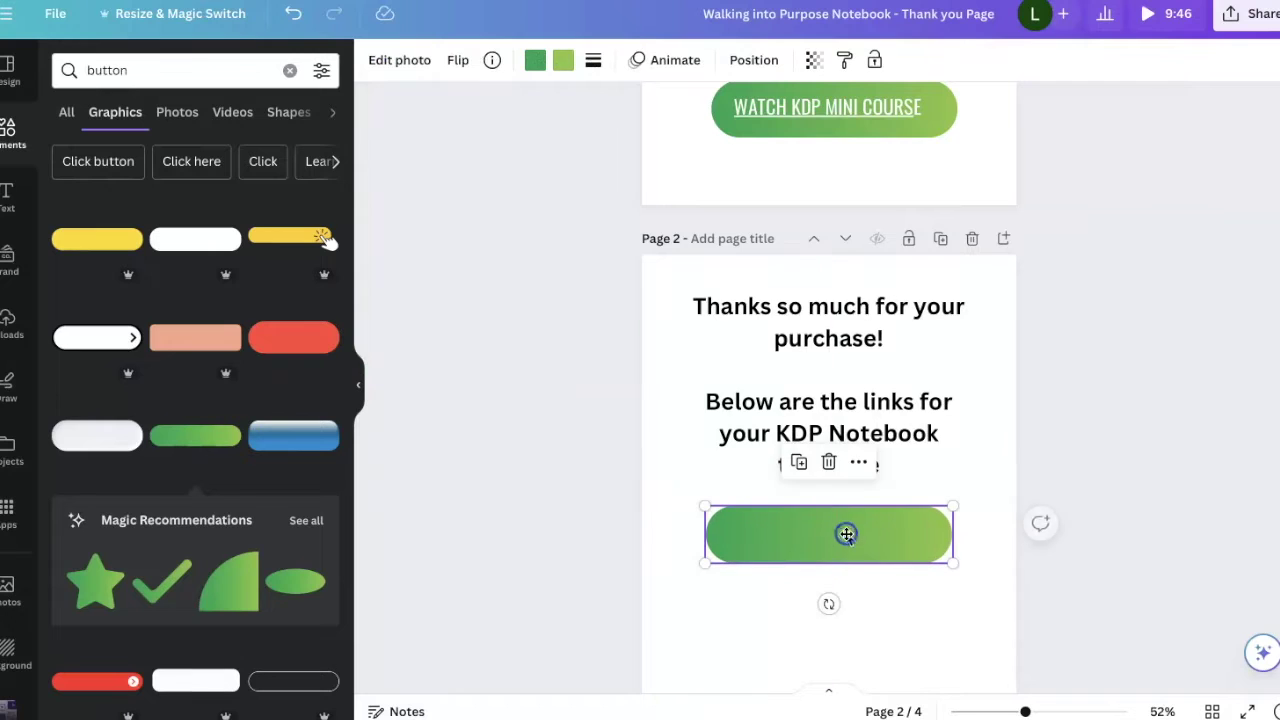
Step: Label the green button DOWNLOAD NOTEBOOK COVER and attach the Canva template link
left_click(1156, 378)
left_click(857, 306)
double_click(829, 557)
type("DOWNLOAD")
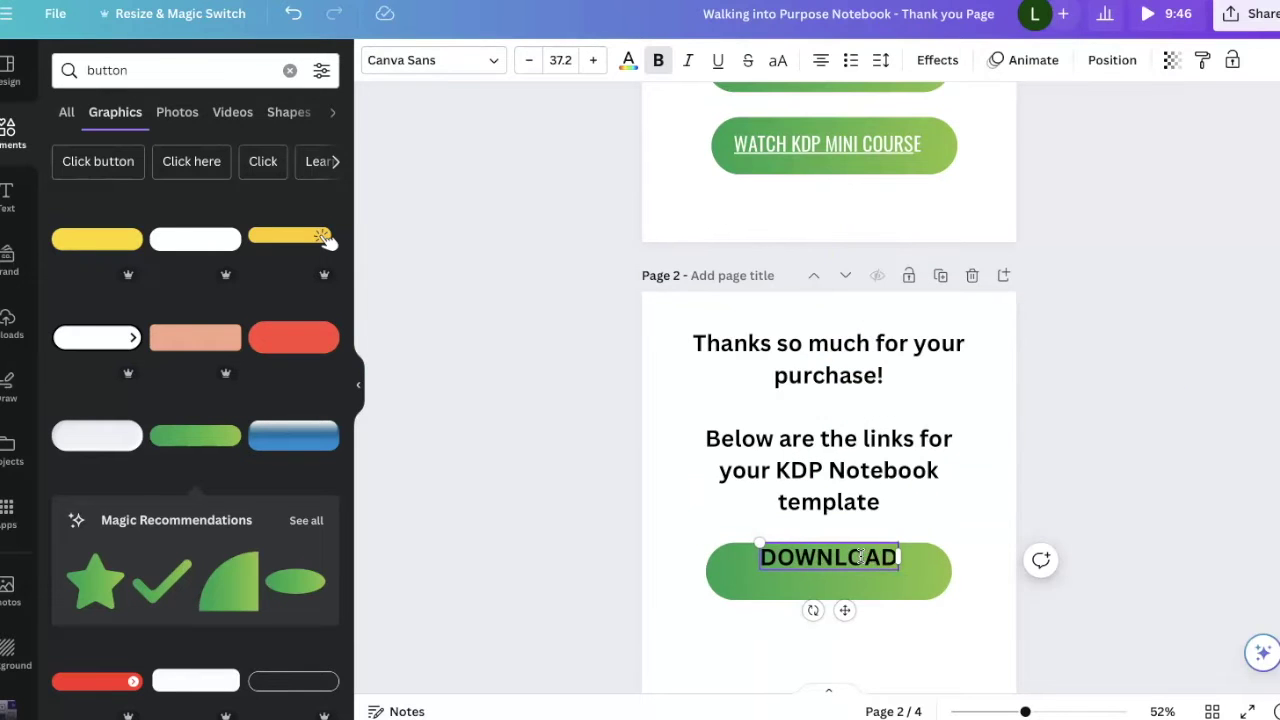
type(" NOTEBOOK COVER")
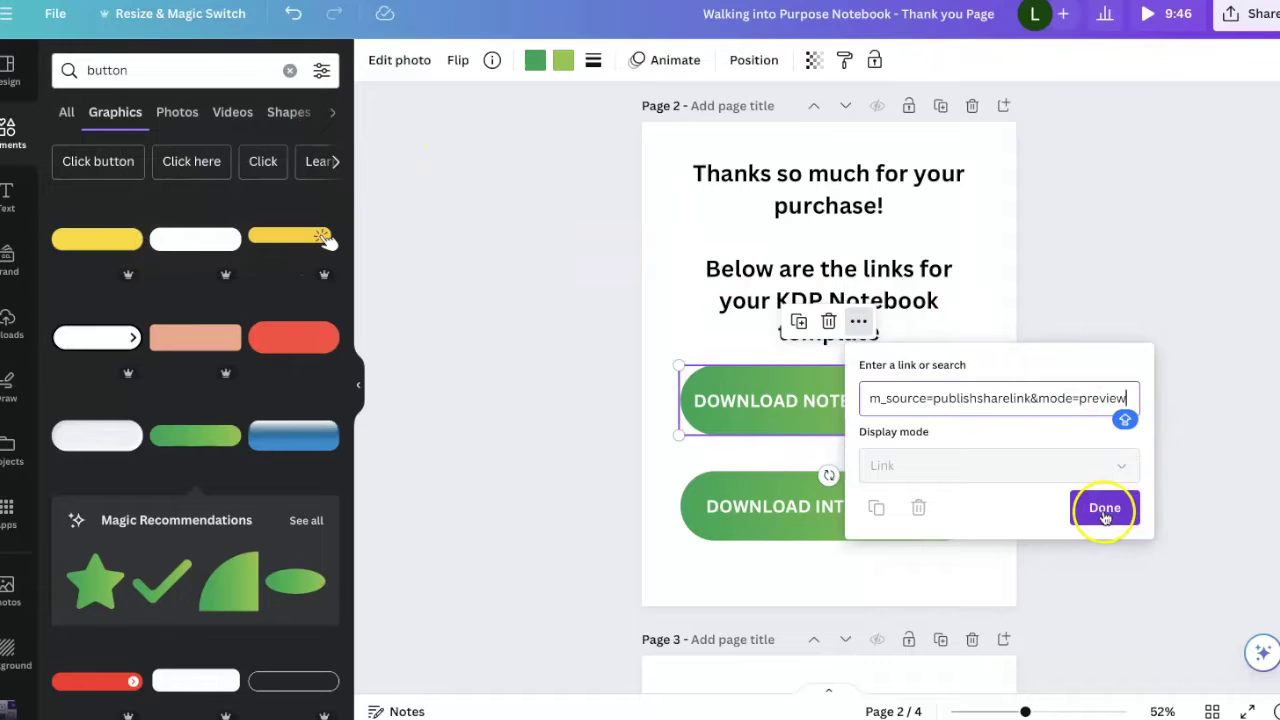
left_click(1105, 512)
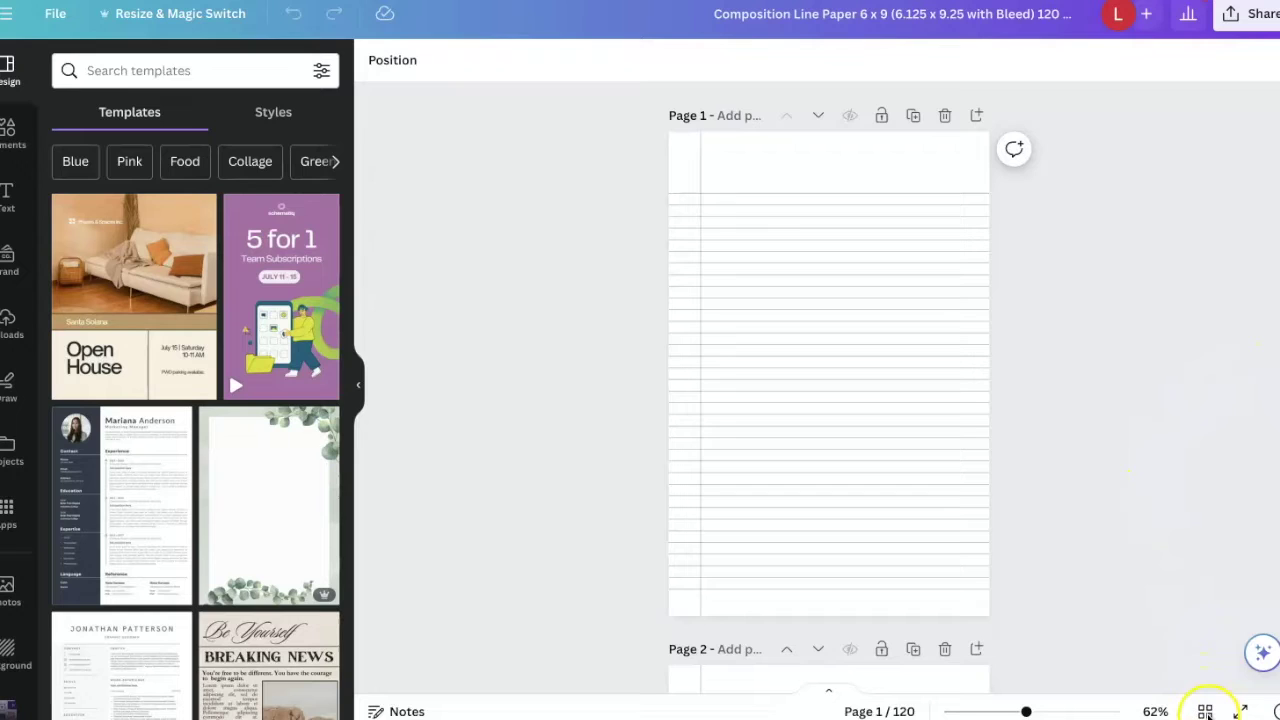
Step: Show all pages in Grid view and scroll through the page thumbnails
left_click(1206, 711)
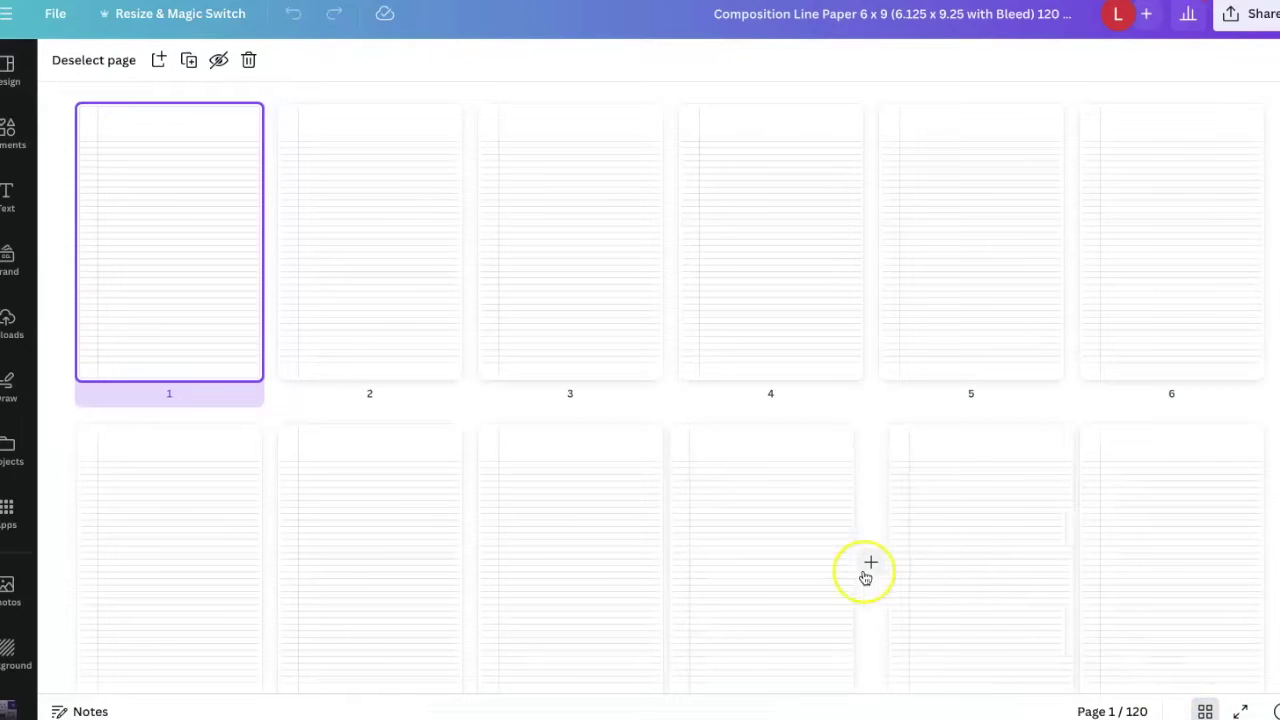
scroll(866, 575, "down", 1)
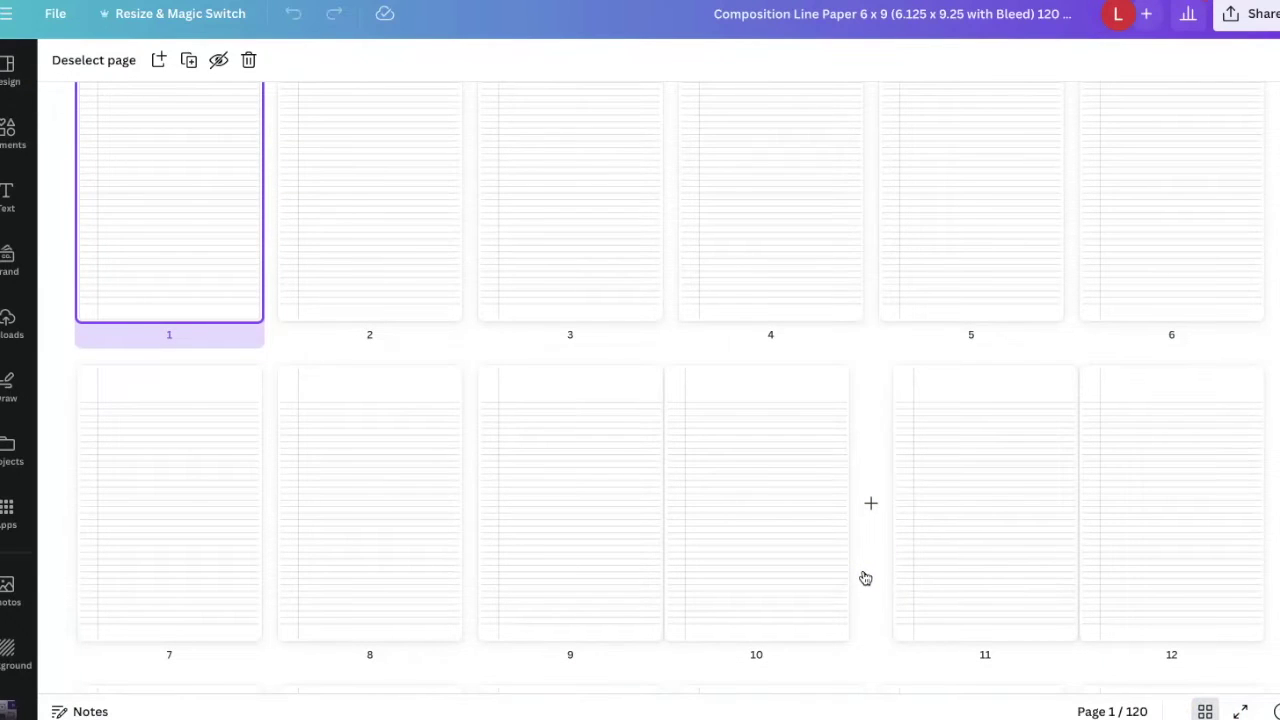
scroll(866, 578, "down", 1)
scroll(866, 578, "down", 1)
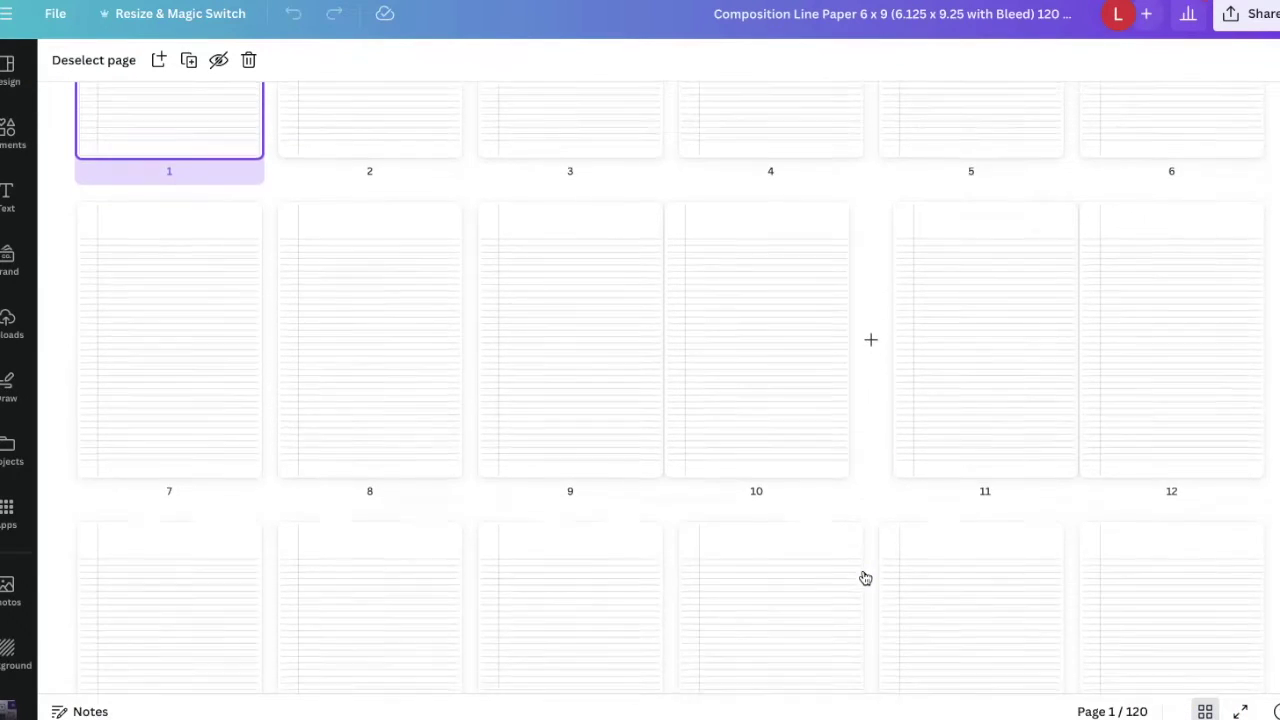
scroll(866, 578, "up", 3)
scroll(866, 578, "down", 1)
scroll(866, 578, "down", 1)
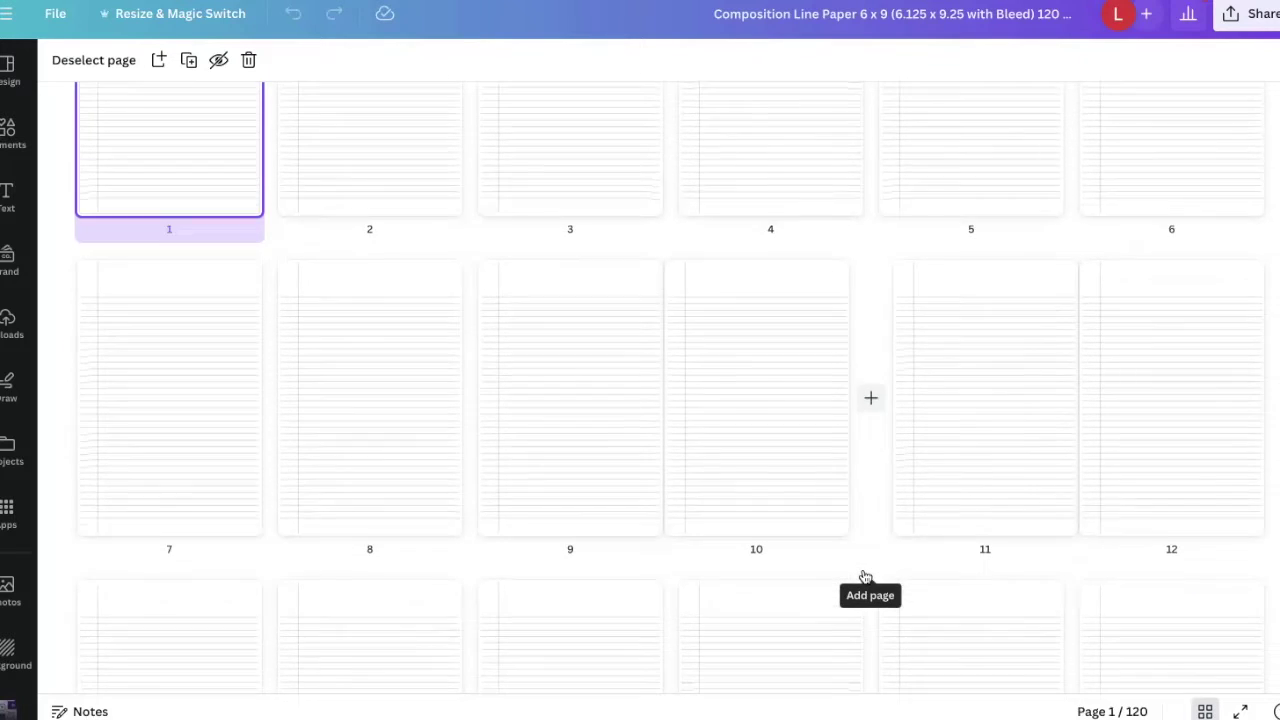
scroll(866, 578, "down", 1)
scroll(866, 578, "down", 2)
scroll(866, 578, "down", 2)
scroll(866, 578, "down", 2)
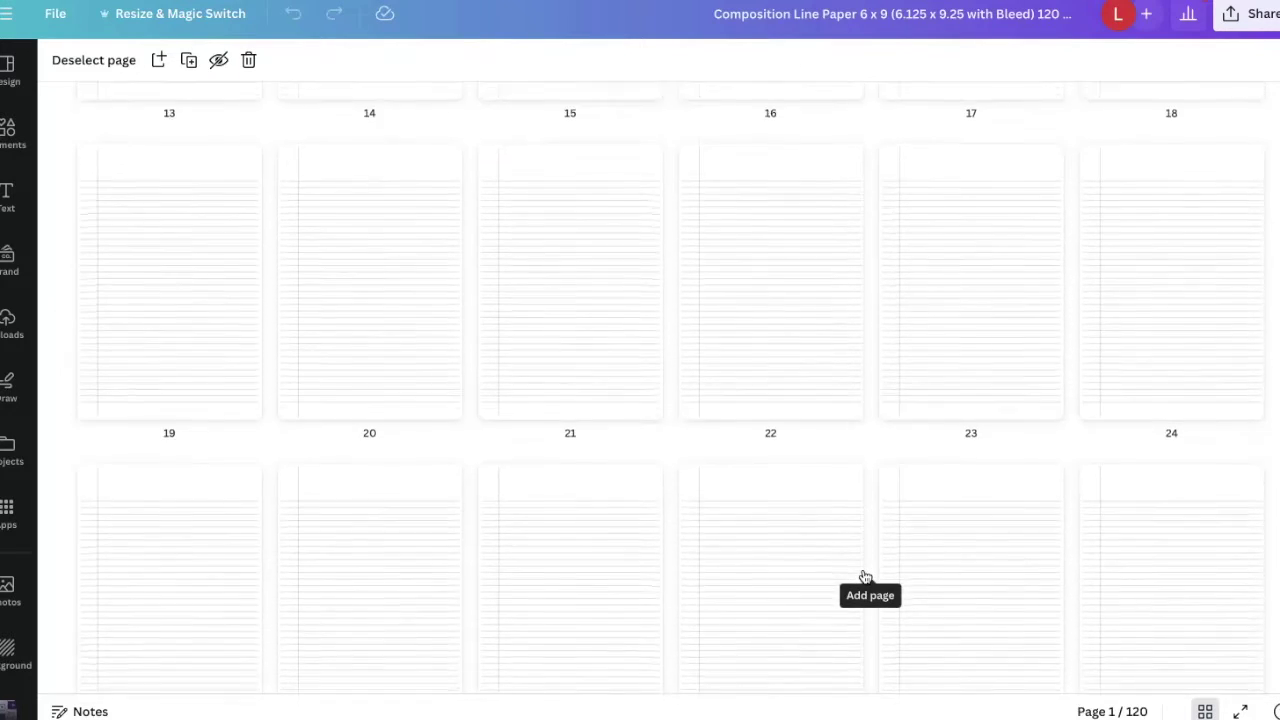
scroll(866, 578, "down", 2)
scroll(866, 578, "down", 2)
scroll(866, 578, "down", 2)
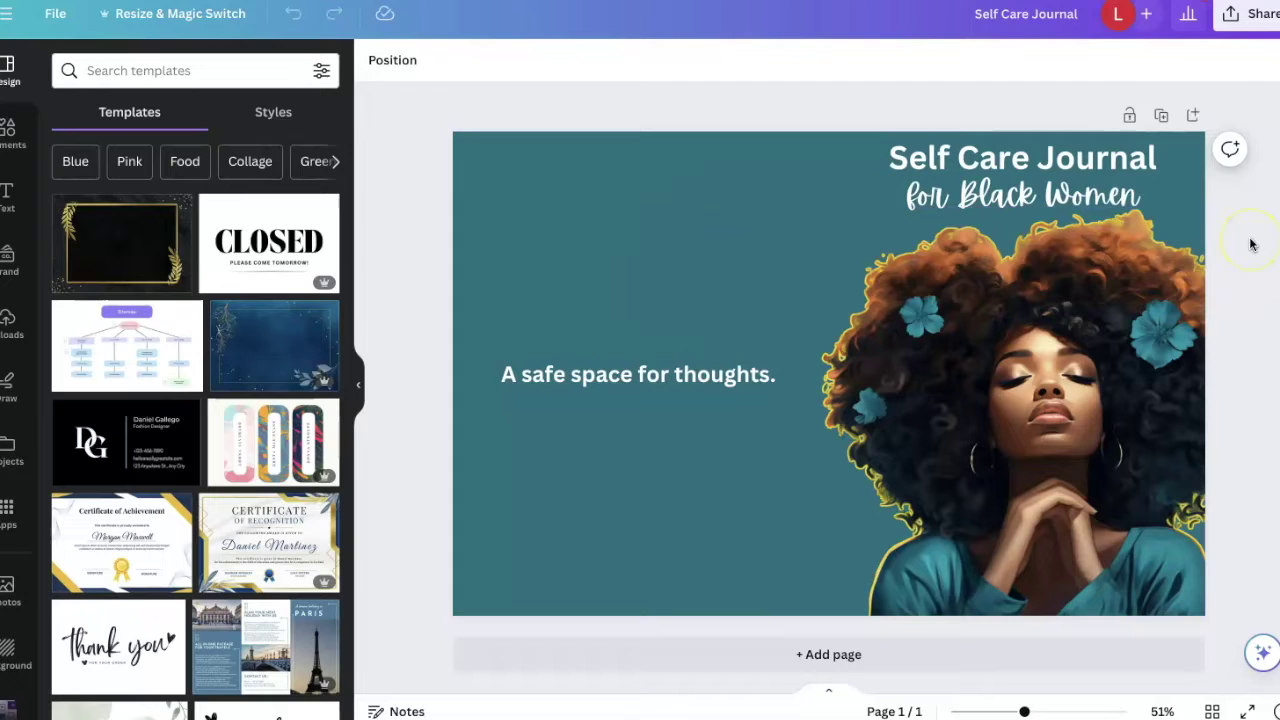
Step: Review the Shopify notebook listing's description and included-files list, then search the store
left_click(1120, 158)
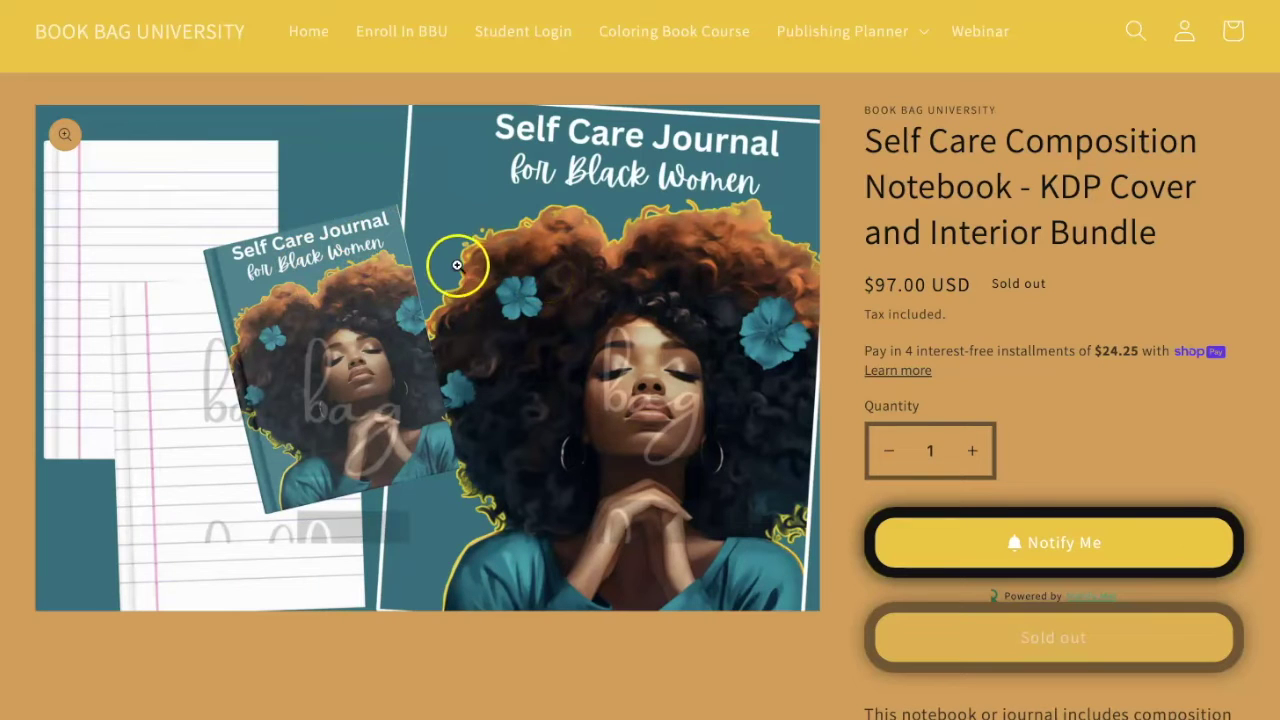
scroll(1140, 291, "down", 5)
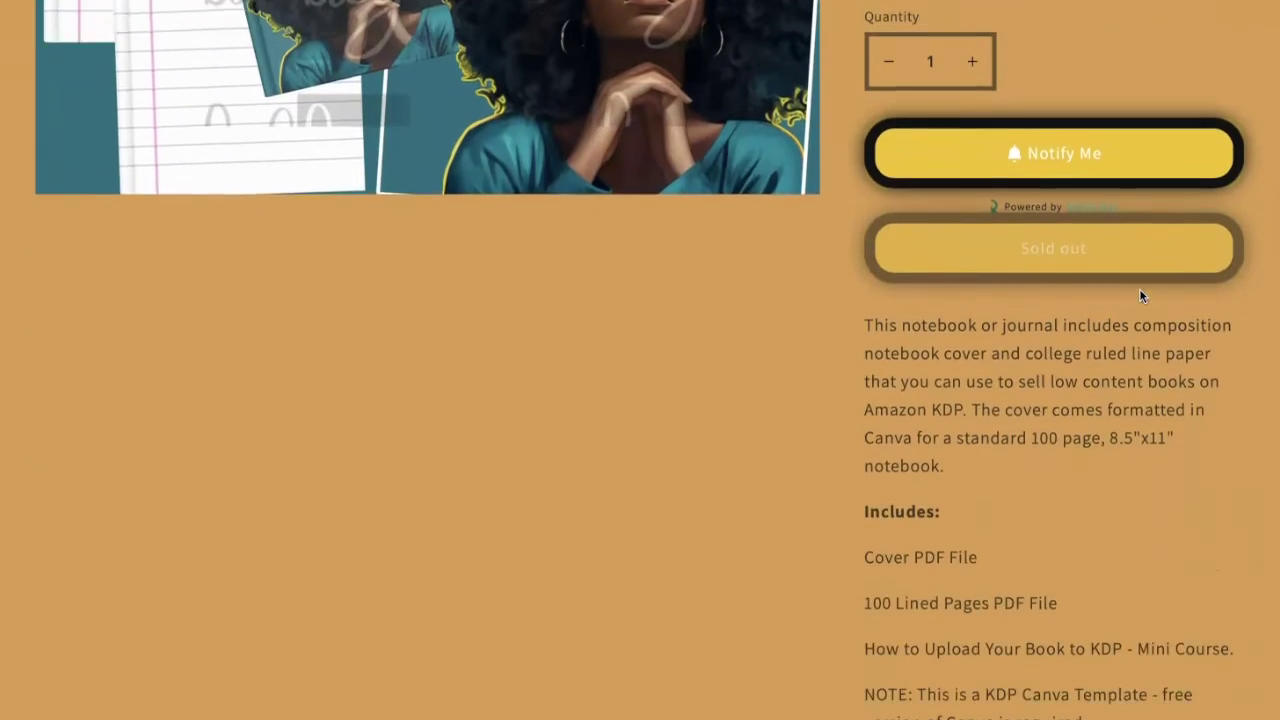
scroll(1041, 328, "down", 1)
left_click_drag(864, 456, 980, 470)
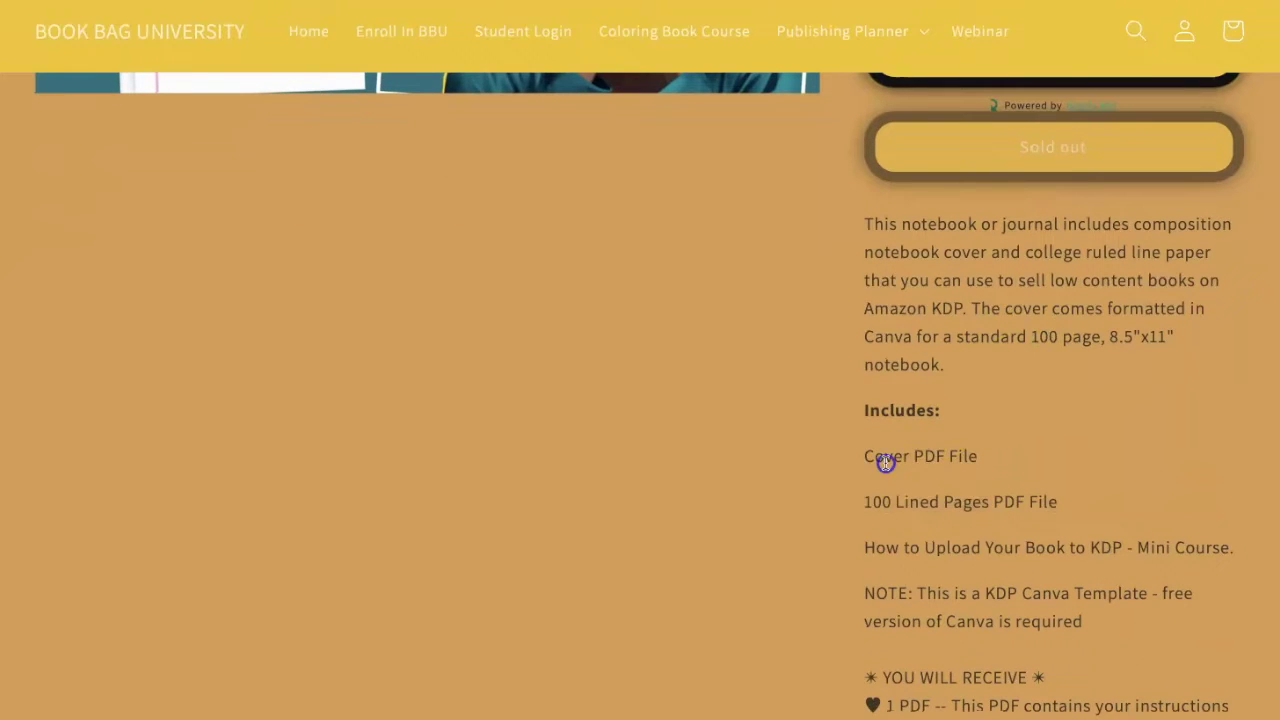
left_click_drag(861, 505, 993, 501)
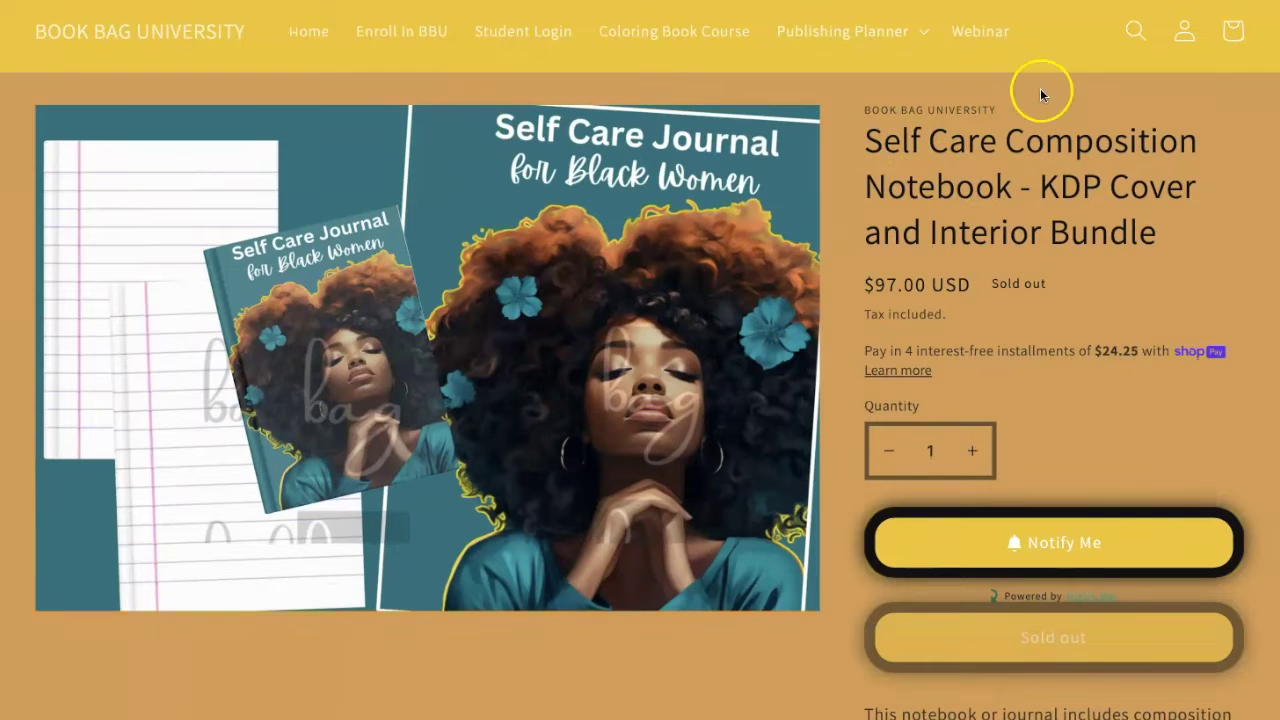
left_click(1135, 34)
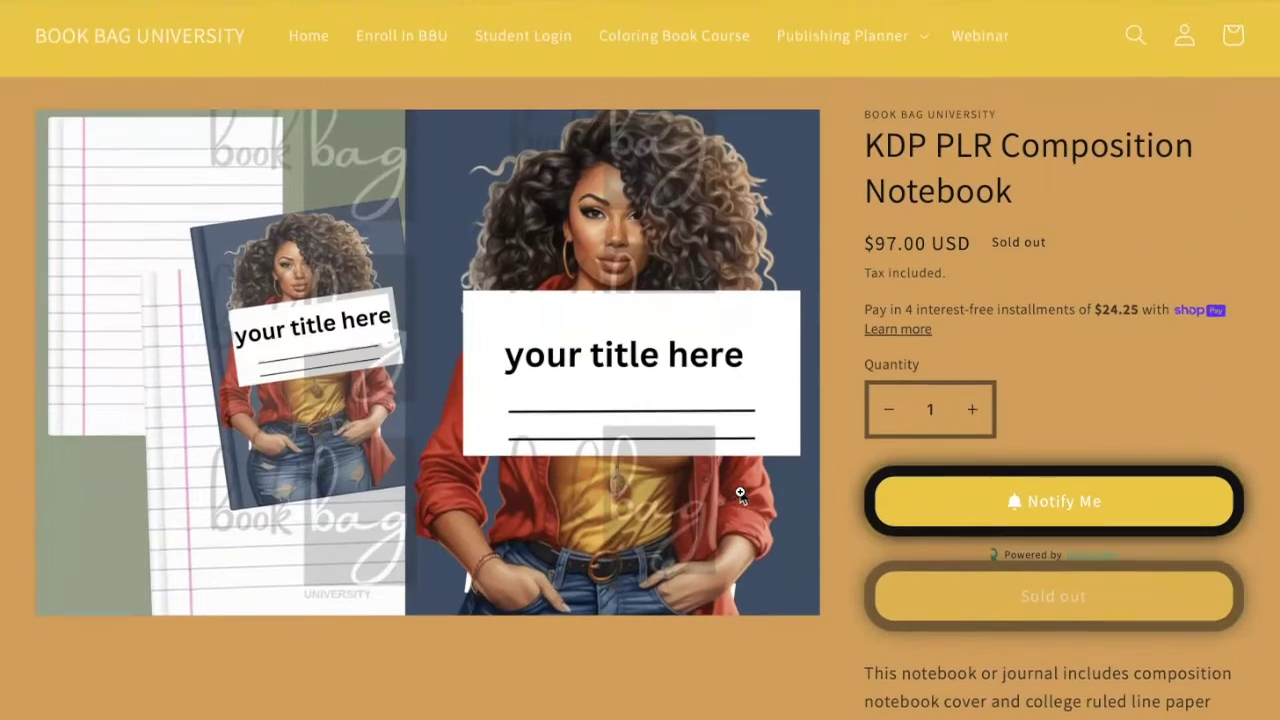
left_click(560, 419)
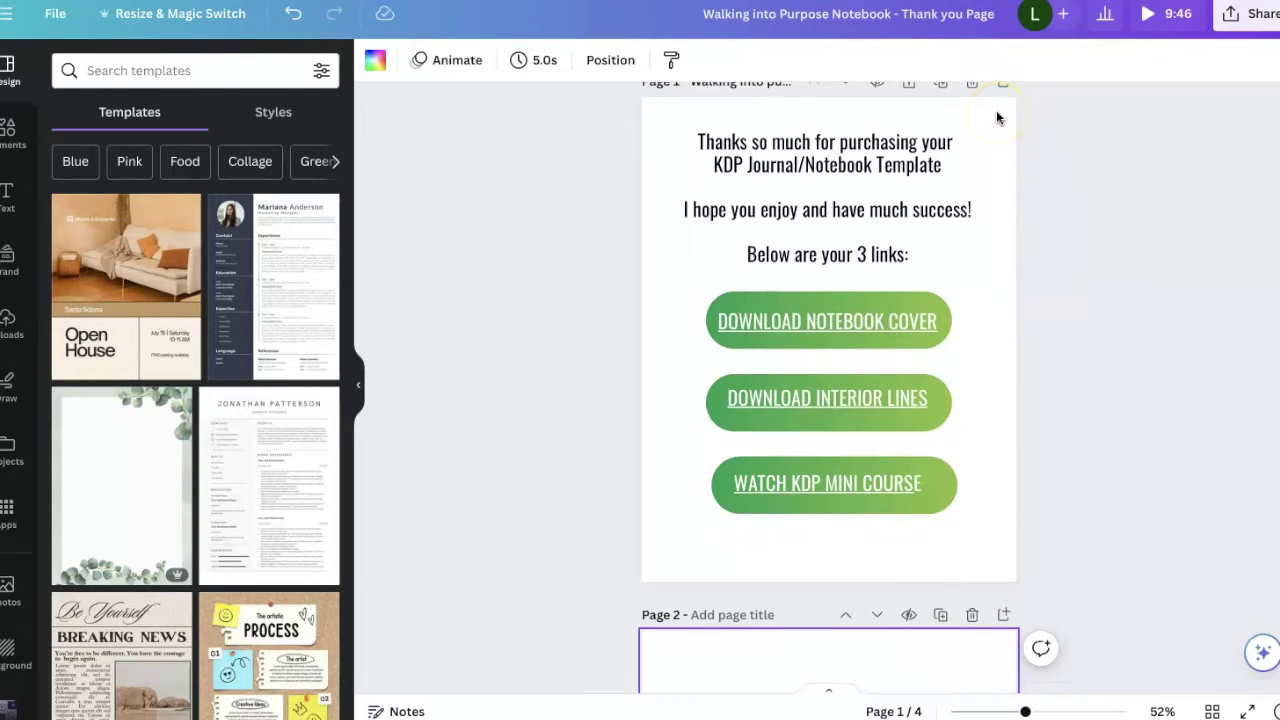
Step: Add a heading text box to the blank second page
scroll(1003, 114, "down", 5)
left_click(1077, 260)
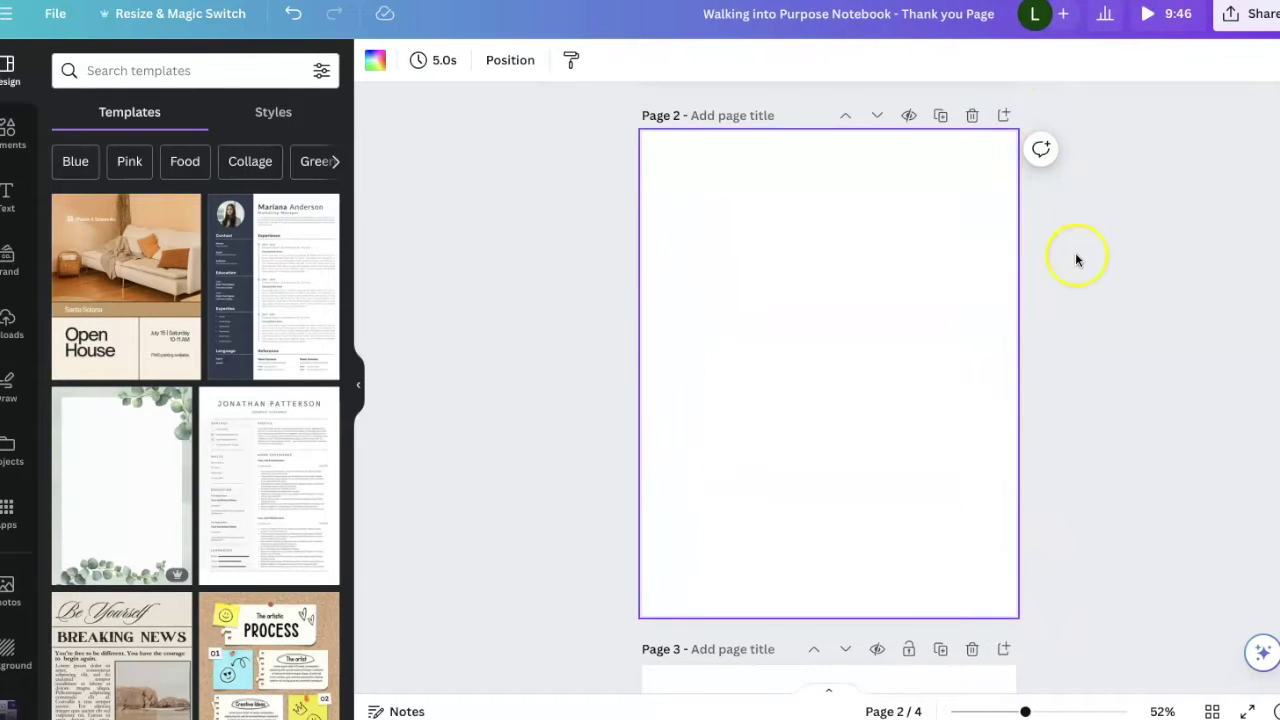
scroll(1077, 260, "up", 1)
scroll(1127, 280, "up", 4)
scroll(1127, 280, "down", 2)
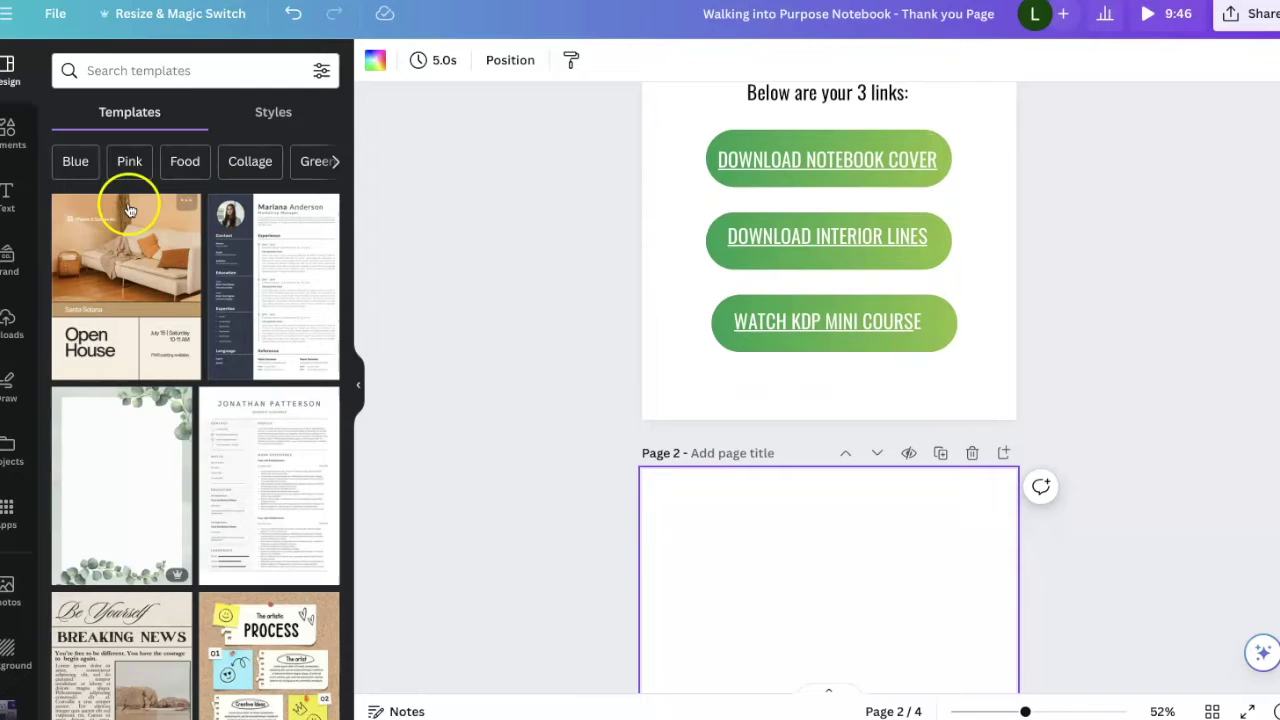
left_click(8, 195)
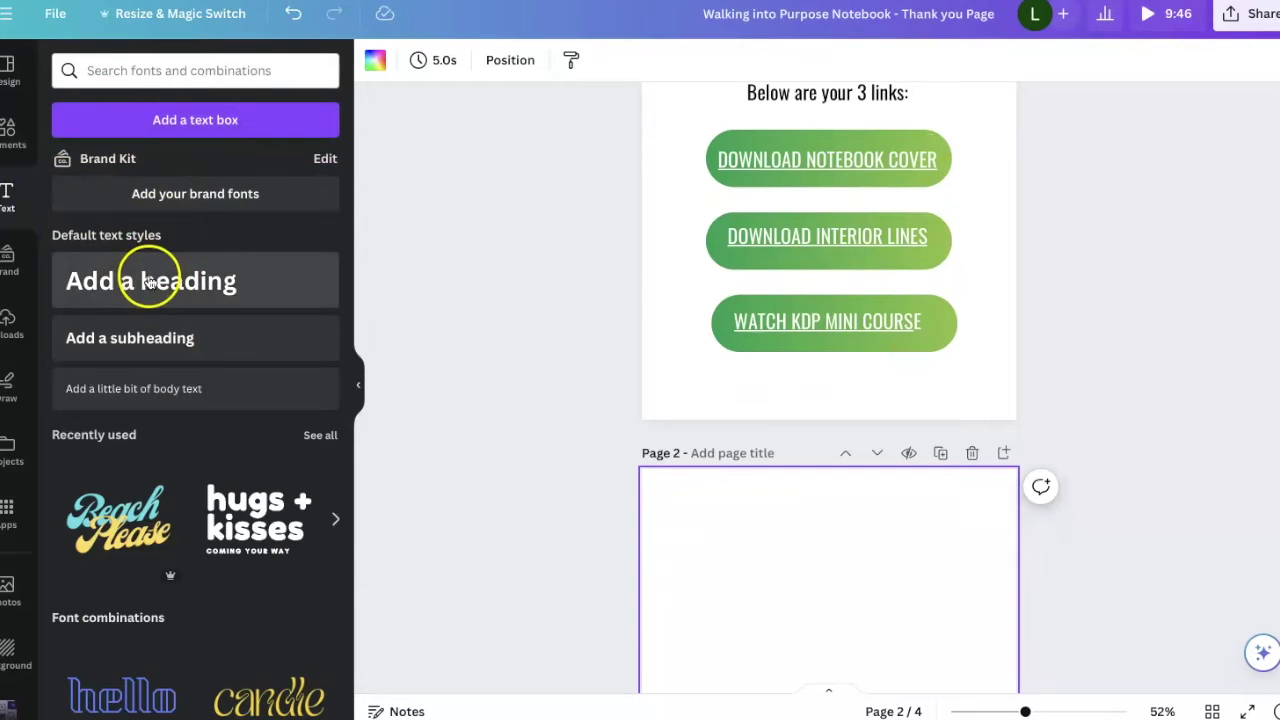
left_click(146, 279)
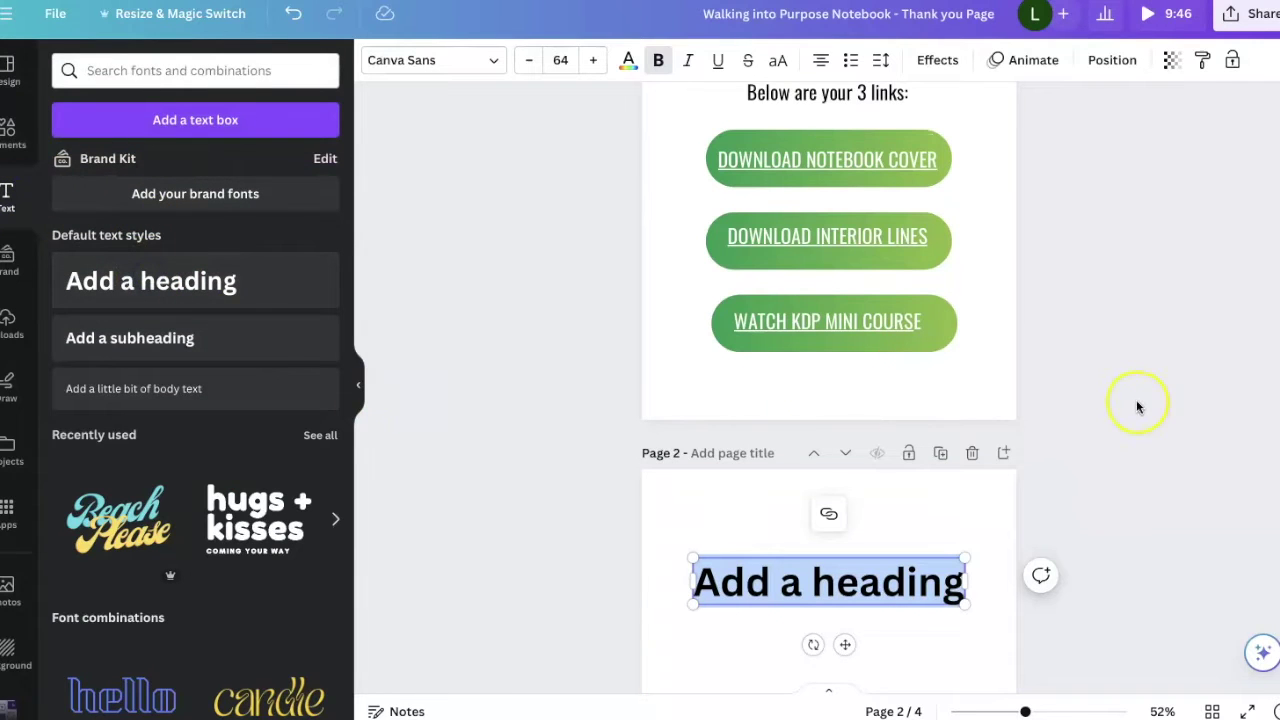
Step: Replace the heading with 'Thanks so much for your purchase!' and 'Below are the links for your KDP Notebook template'
scroll(1137, 406, "up", 2)
scroll(1137, 406, "down", 2)
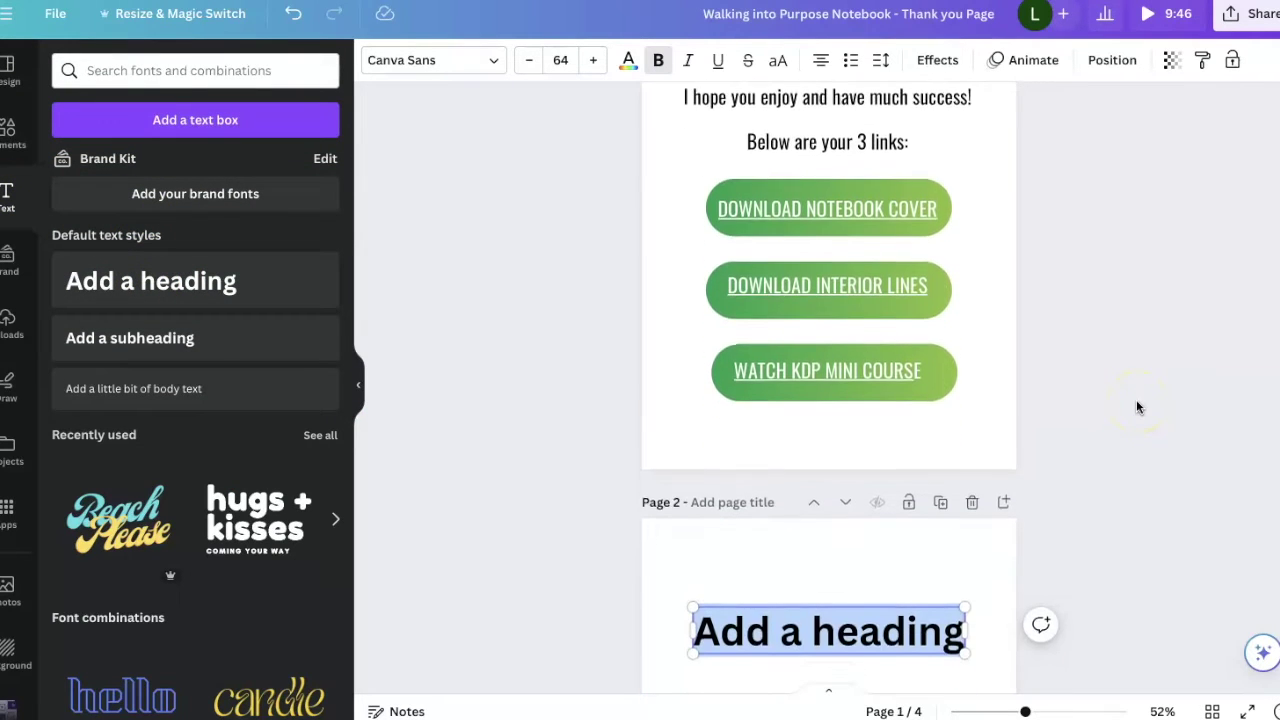
left_click(886, 584)
triple_click(888, 584)
type("T")
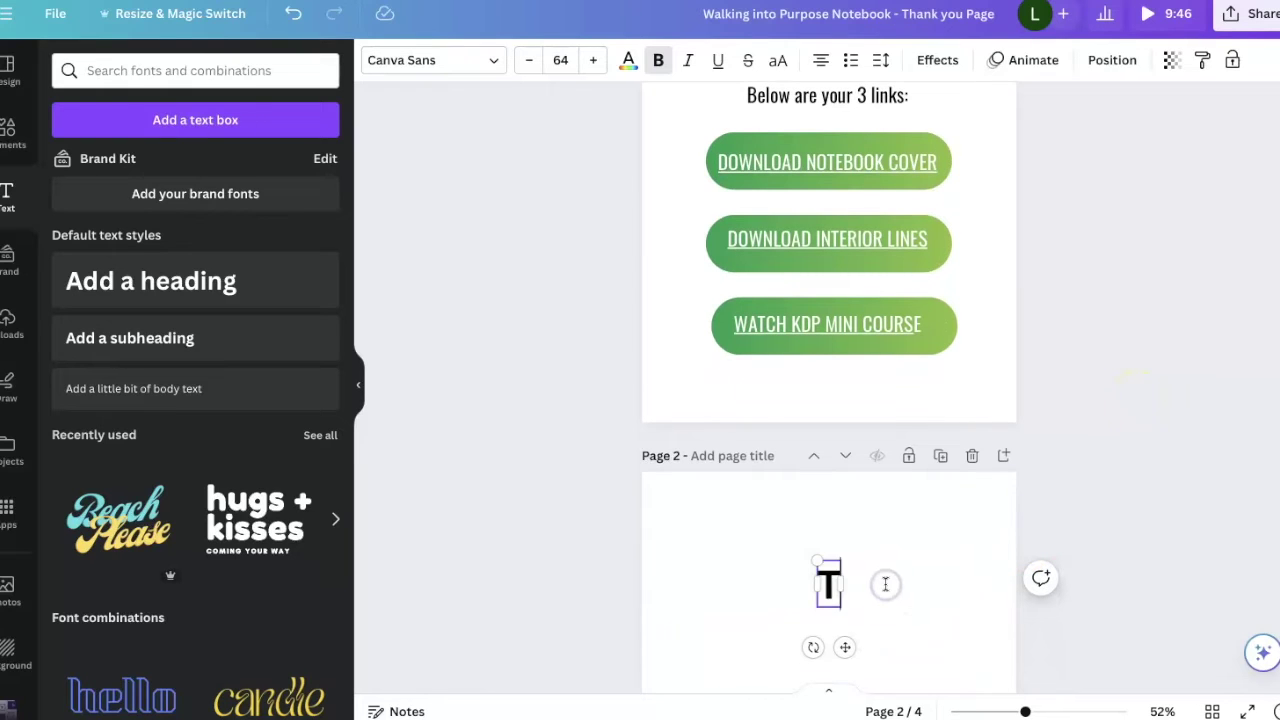
type("hanks so much")
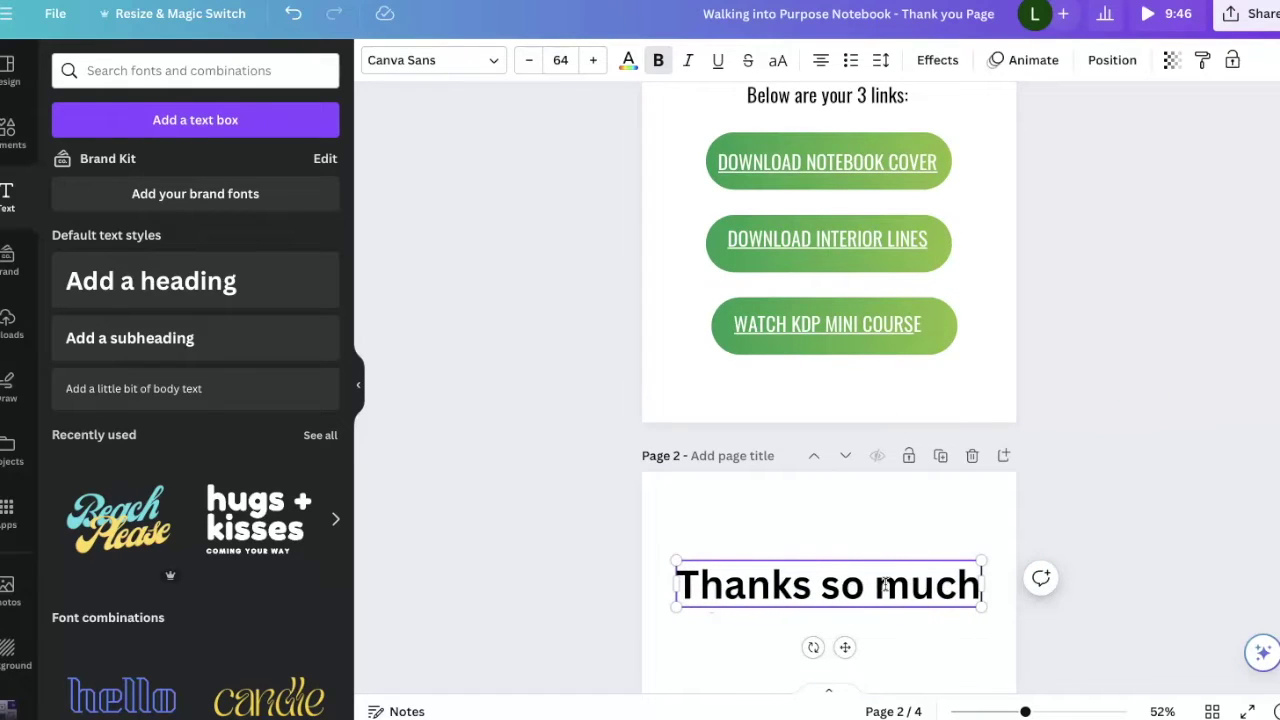
type(" for your")
key("BackSpace")
type("u")
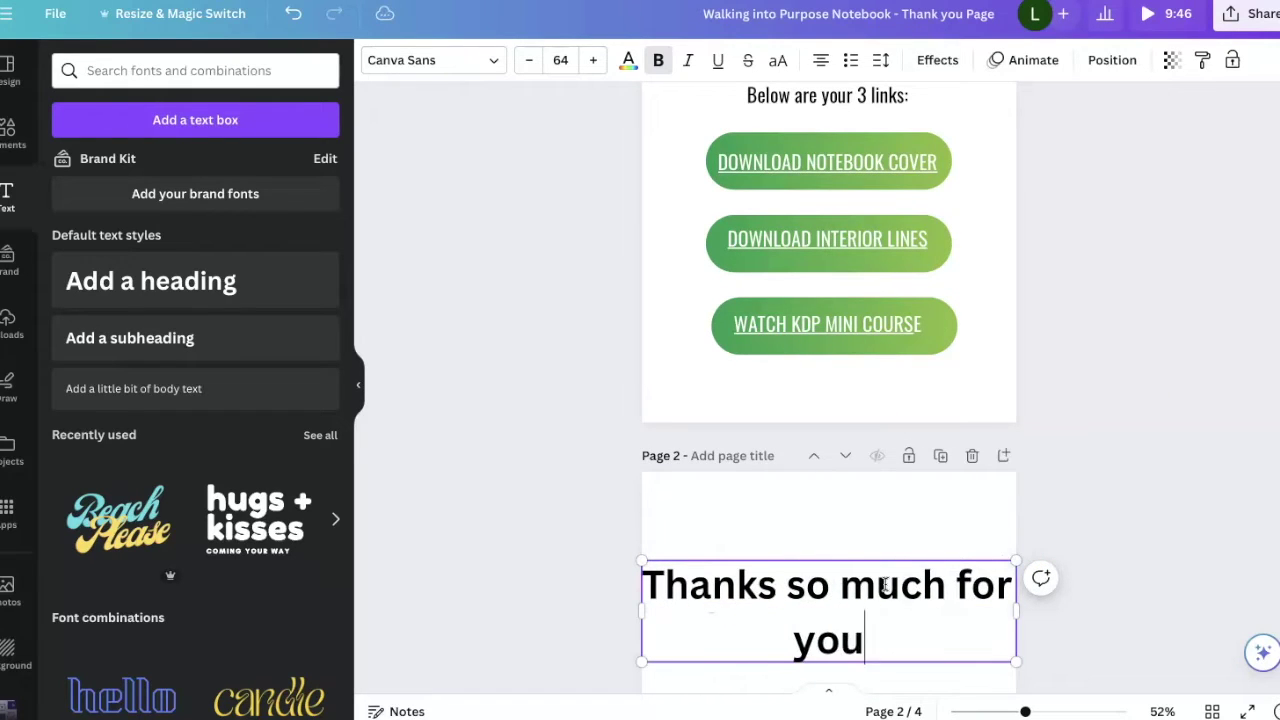
type("r purchase")
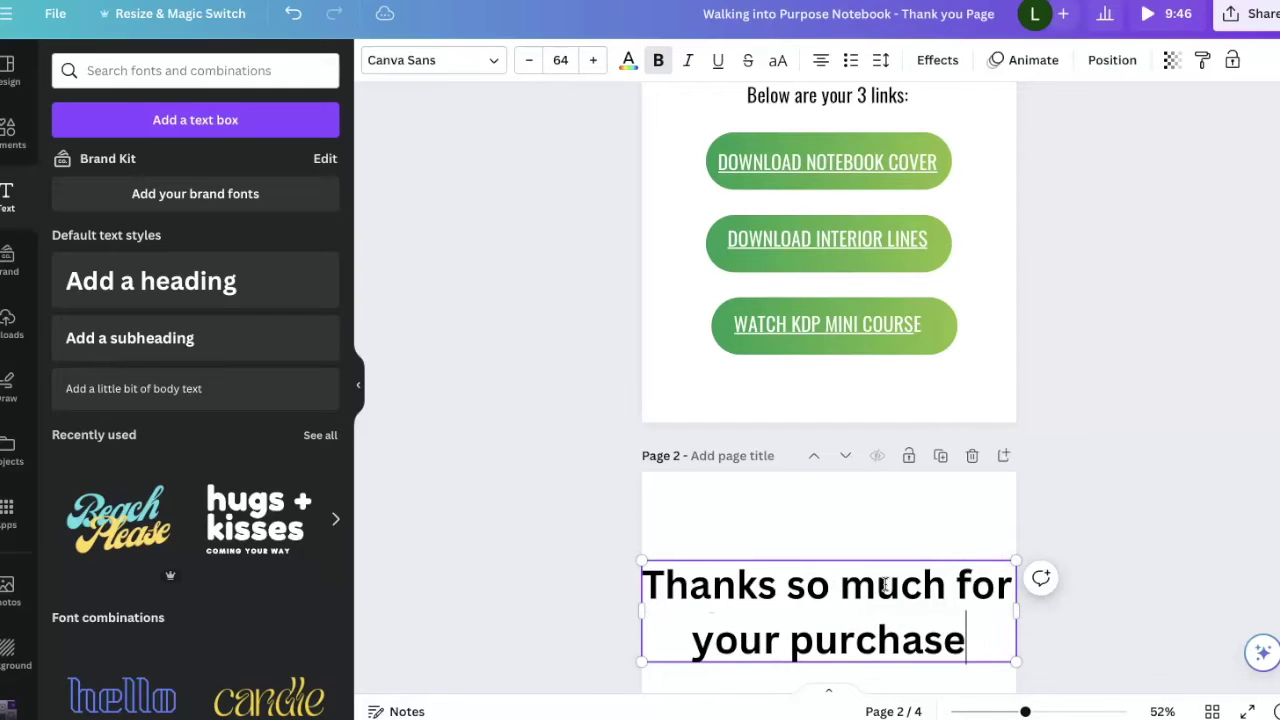
type("!")
key("Return")
key("Return")
type("Below are th")
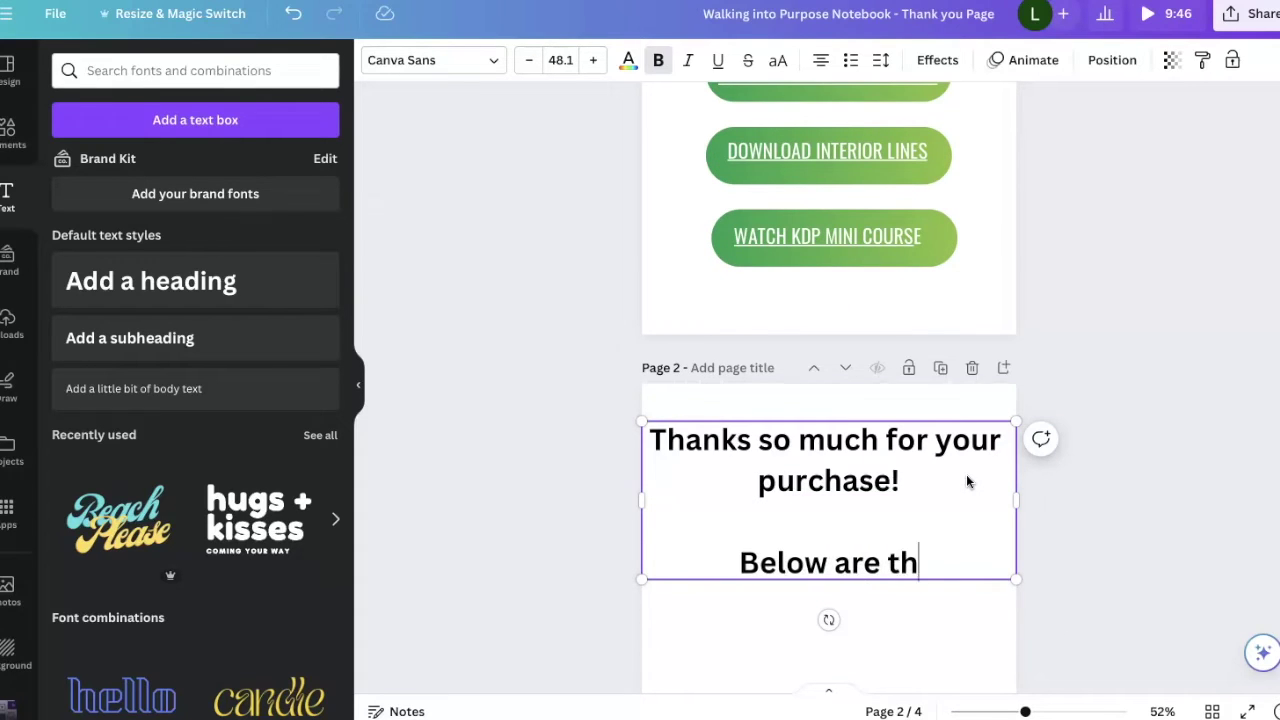
type("e links for your")
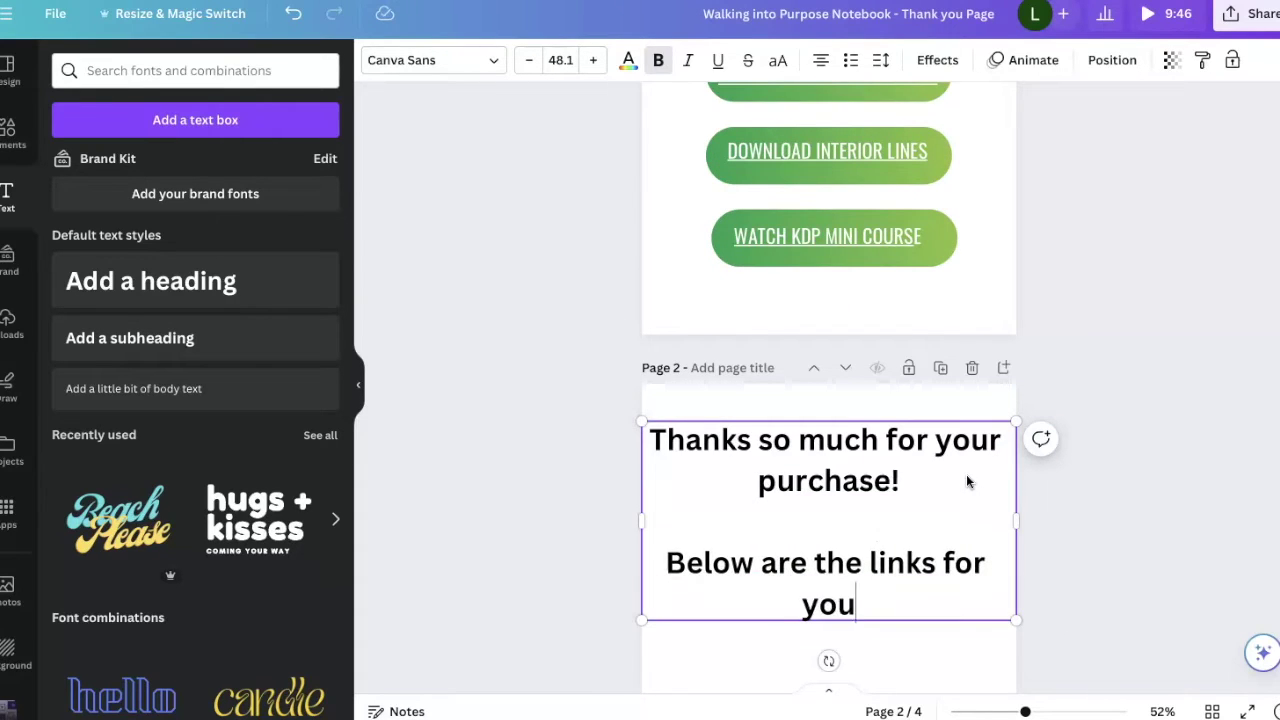
type(" KDP")
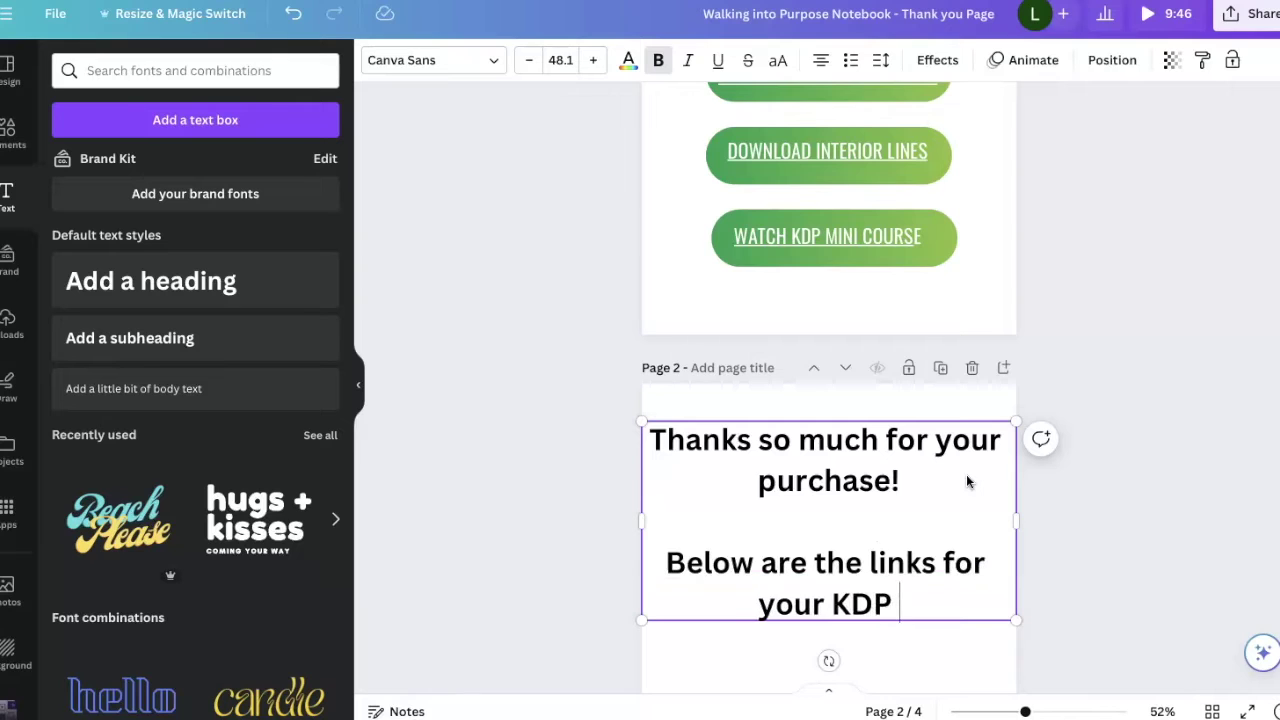
type(" Notebook tem")
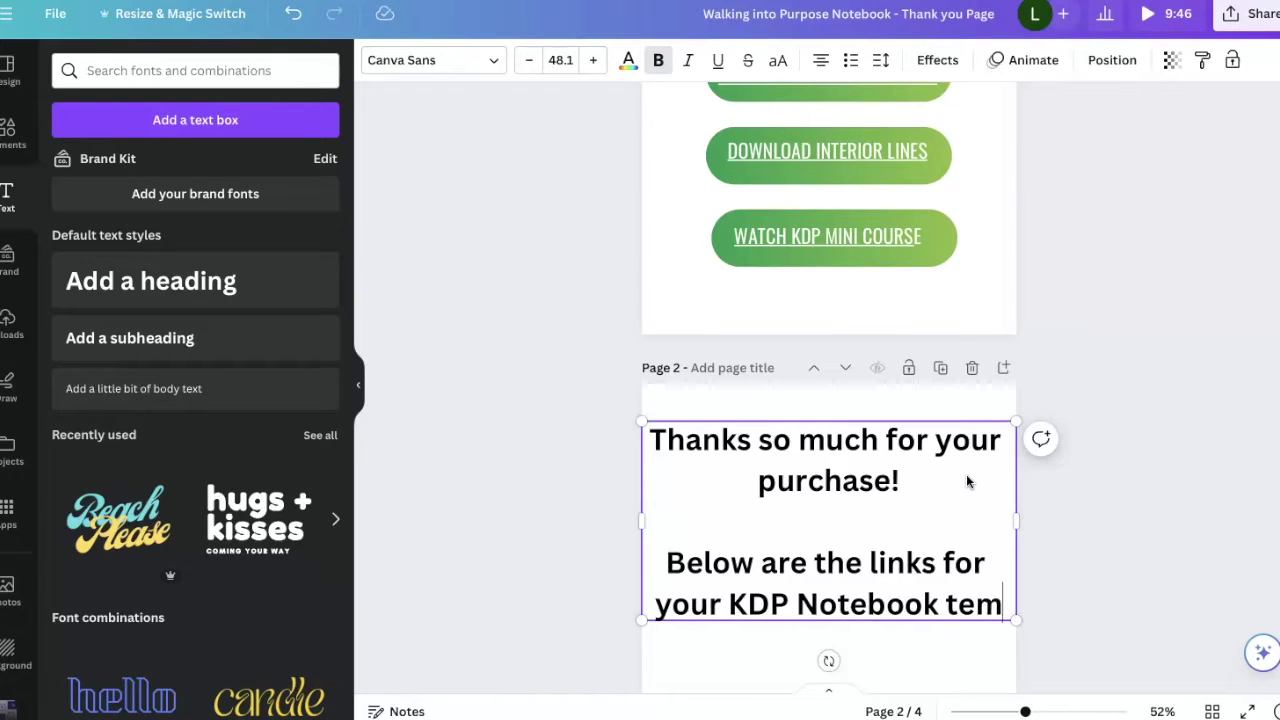
type("plate")
Step: Shrink the thank-you text box and centre it horizontally on page 2
left_click(1226, 470)
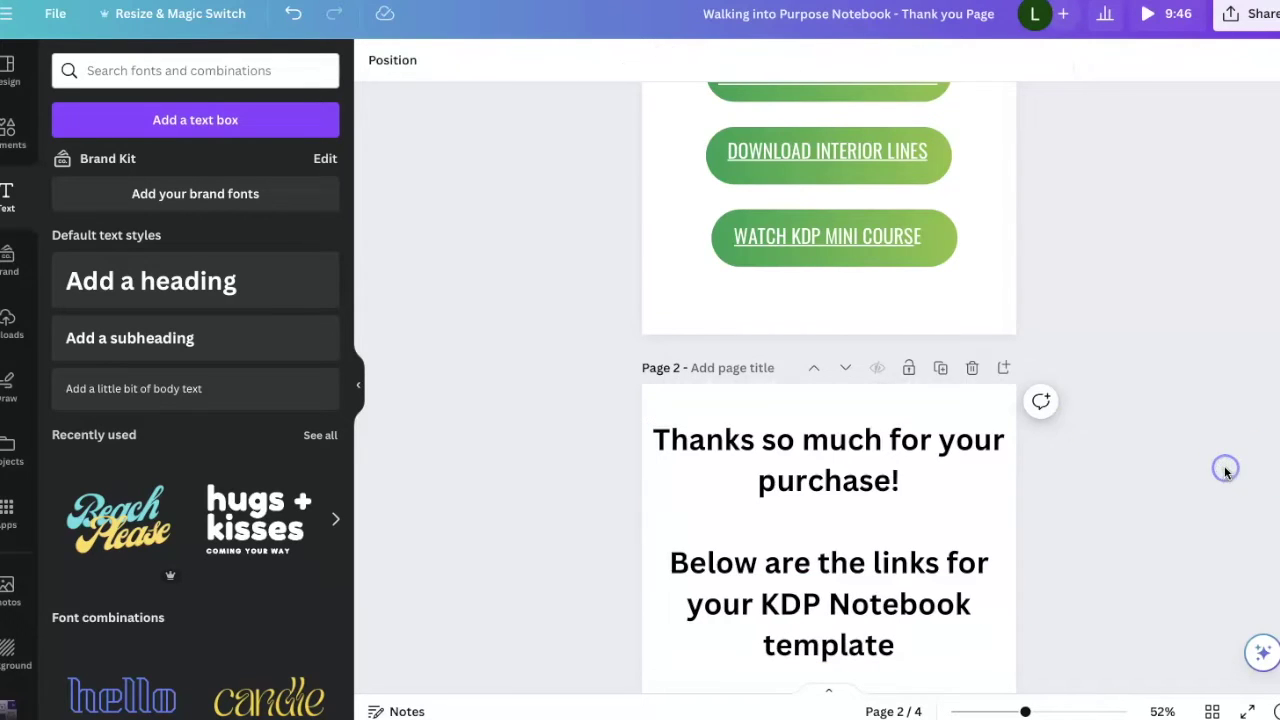
scroll(1180, 505, "down", 3)
left_click(968, 410)
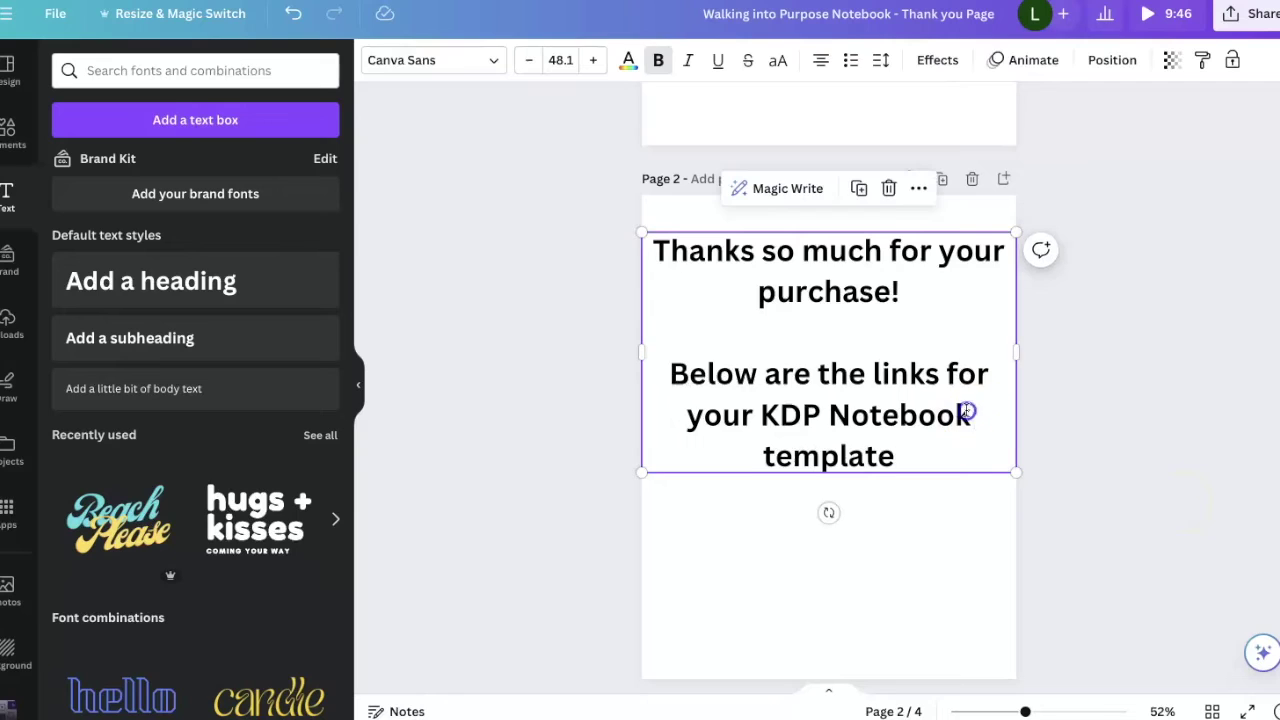
left_click_drag(1020, 470, 960, 368)
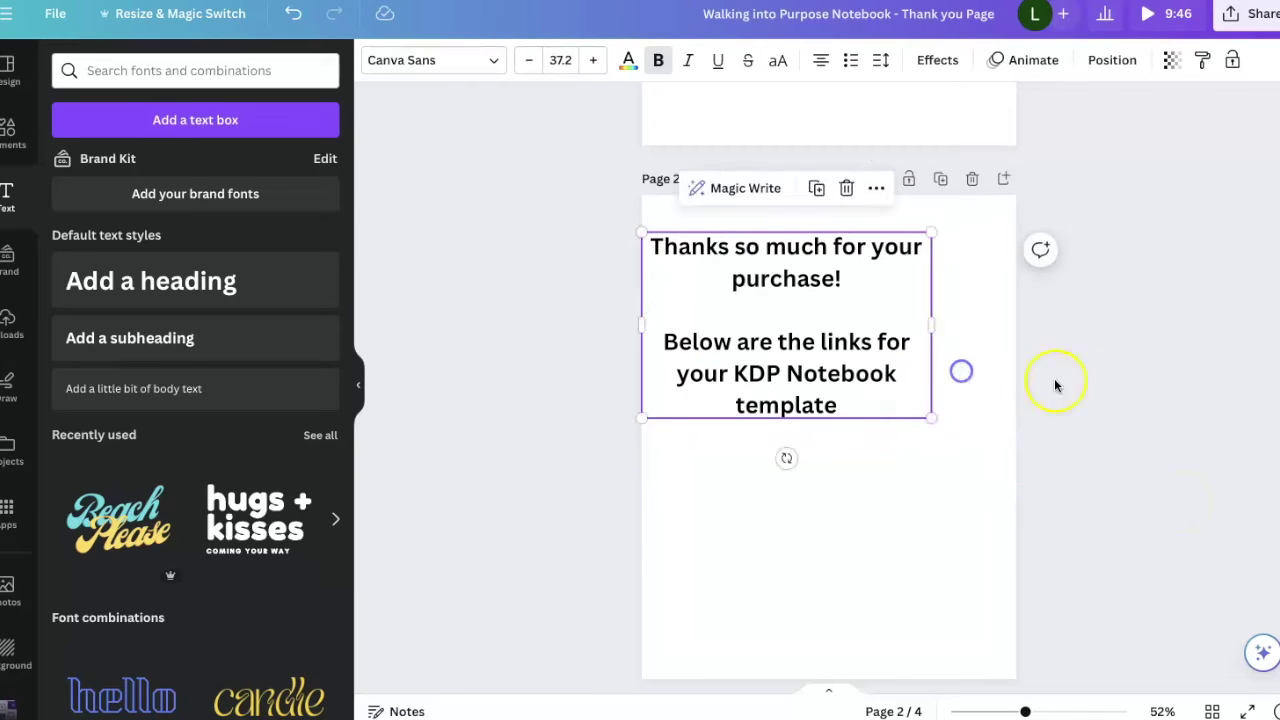
left_click(1123, 380)
left_click_drag(721, 332, 750, 328)
Step: Search the Elements library for 'button' with page 2 selected
left_click(1098, 376)
scroll(1064, 351, "up", 5)
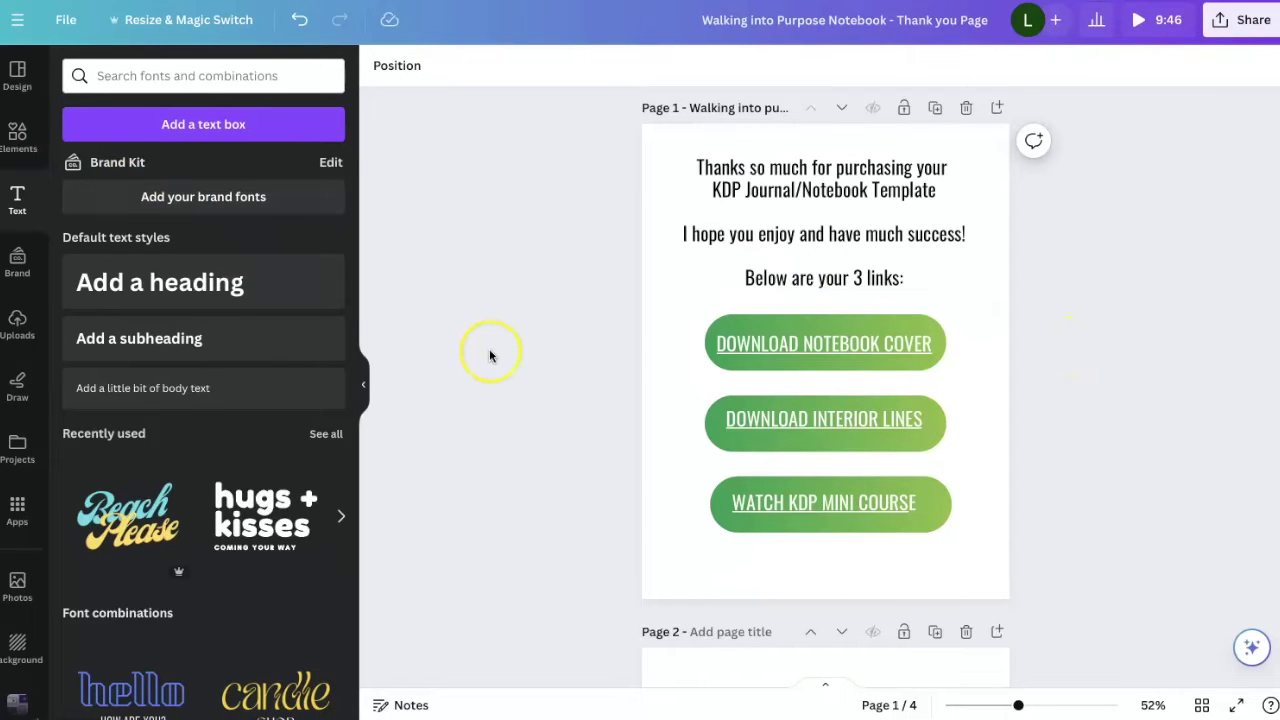
scroll(490, 356, "down", 1)
scroll(490, 356, "down", 3)
left_click(792, 541)
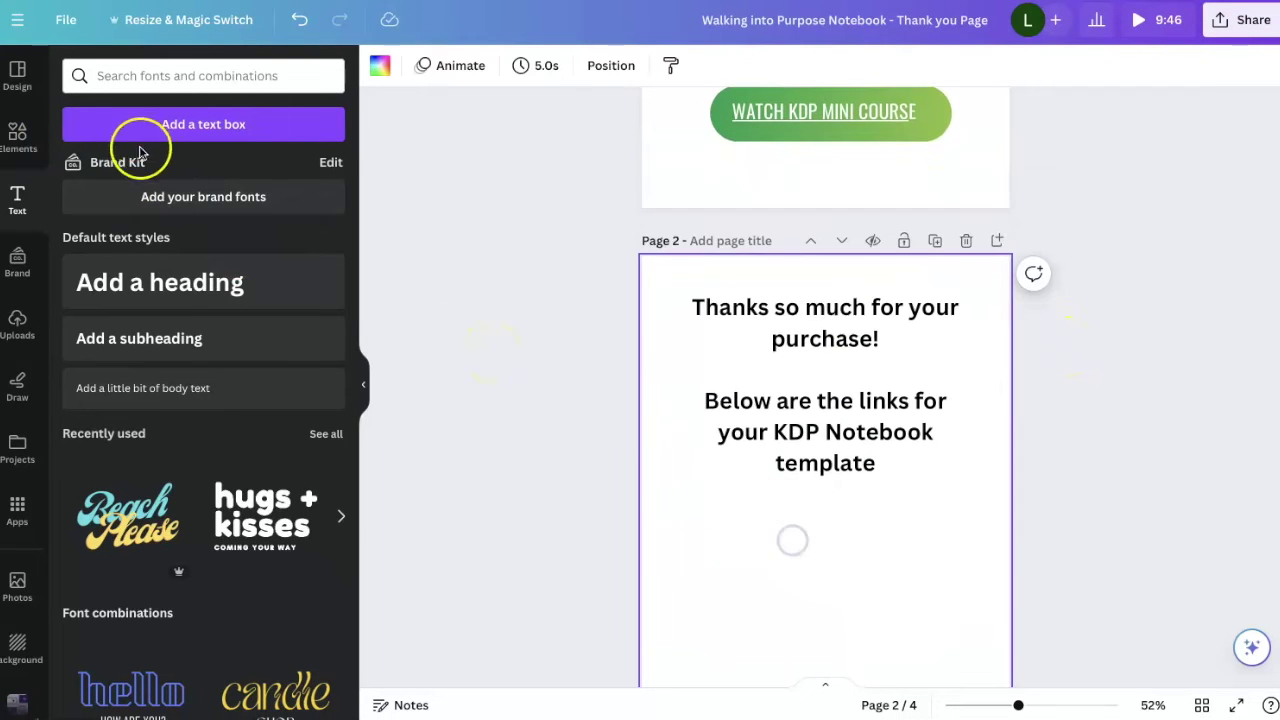
left_click(17, 138)
left_click(155, 76)
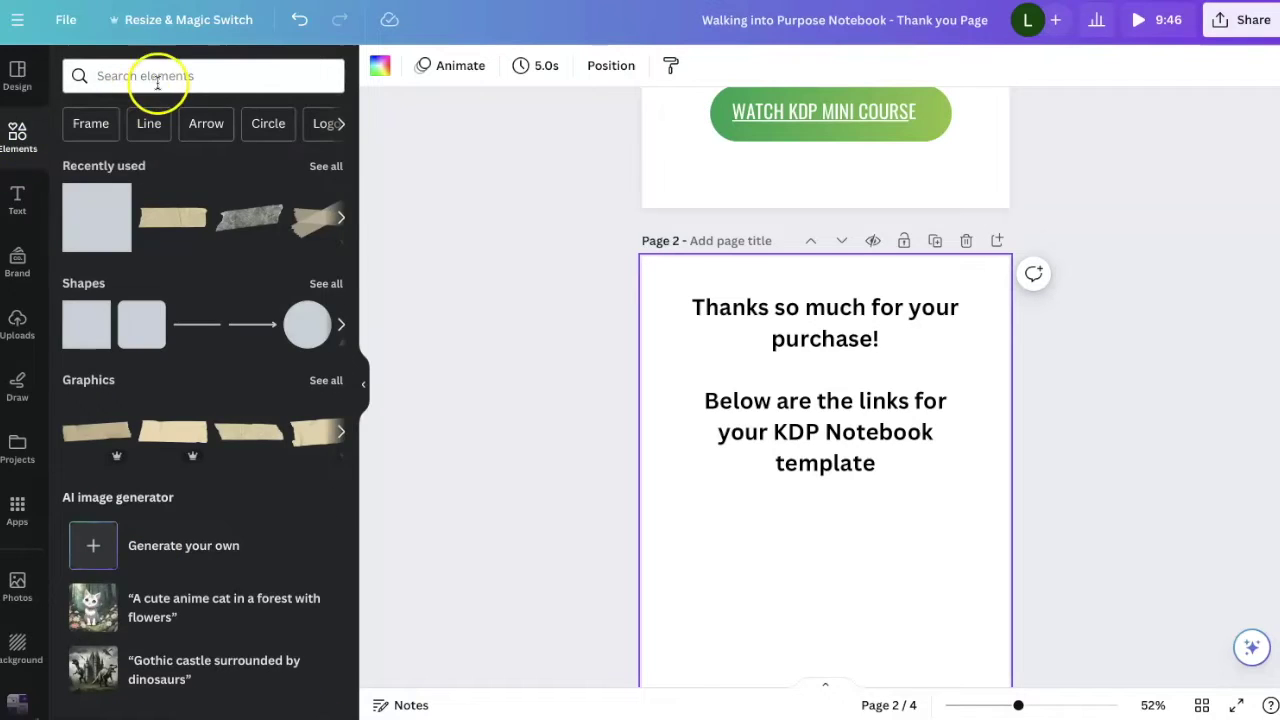
type("button")
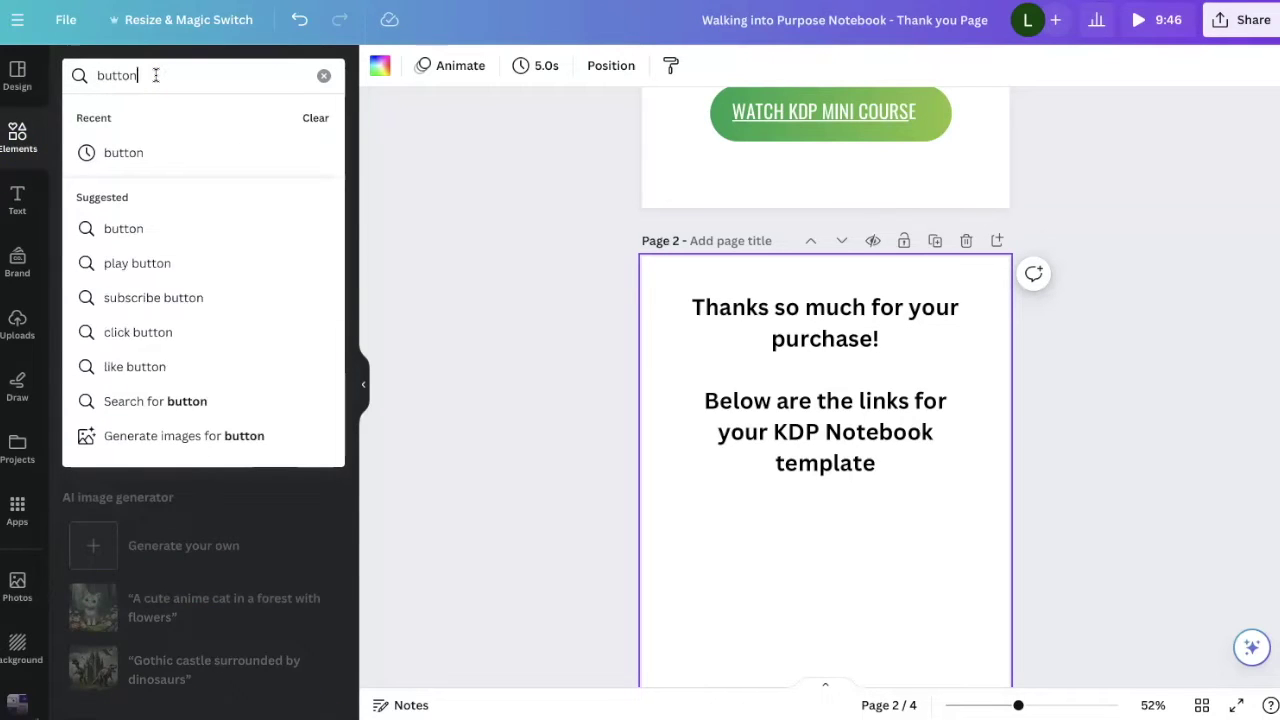
key("Return")
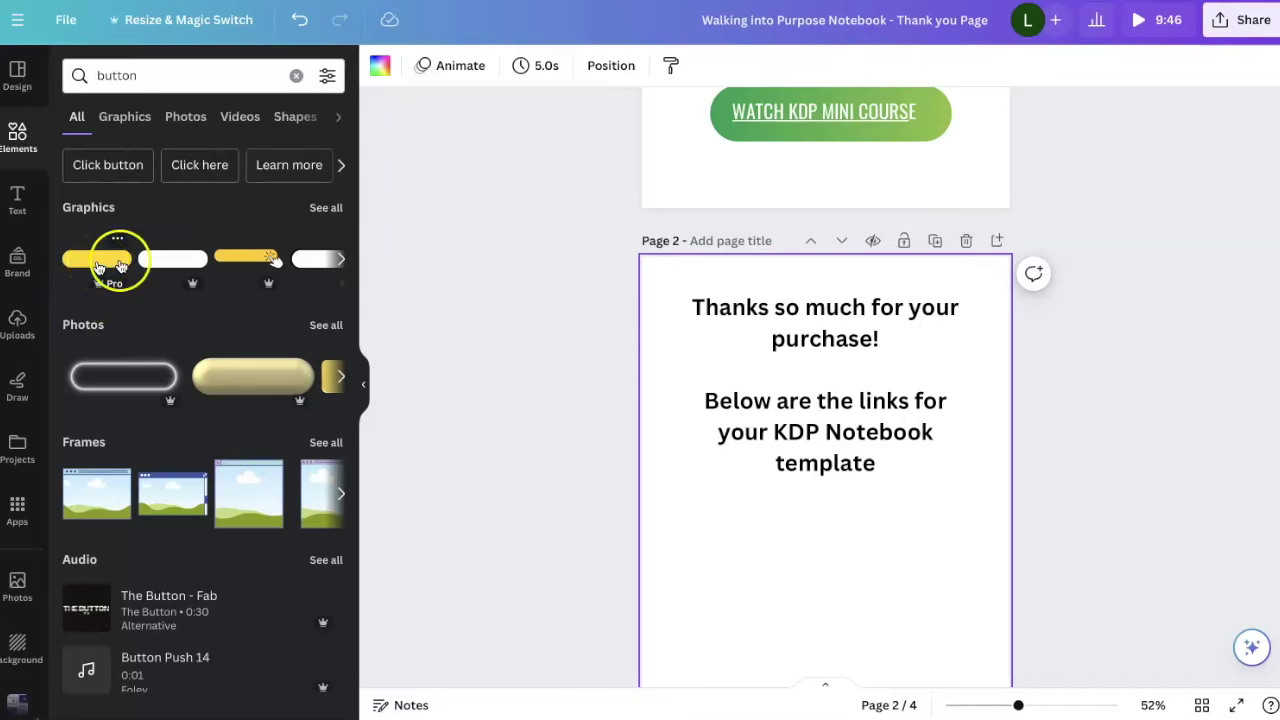
Step: Insert the green gradient button from all Graphics results and drag it below the text
left_click(326, 207)
scroll(305, 338, "down", 1)
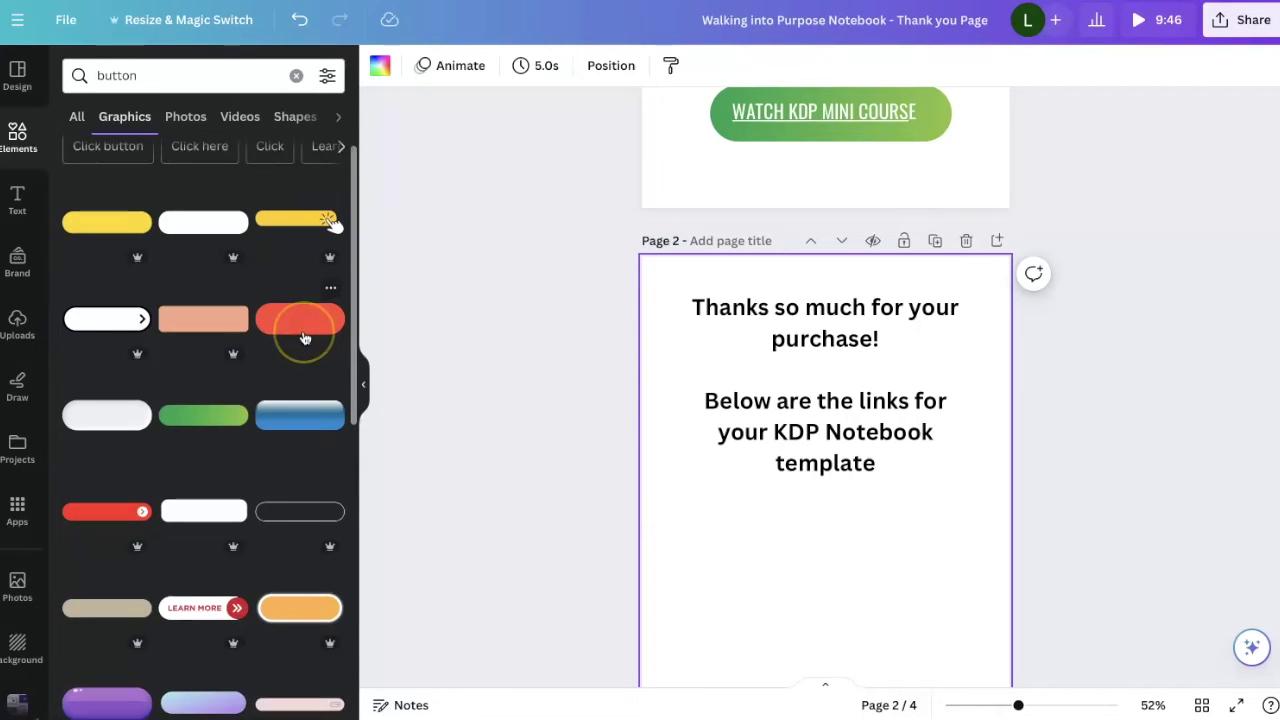
scroll(305, 338, "down", 1)
scroll(305, 338, "down", 1)
scroll(305, 338, "down", 1)
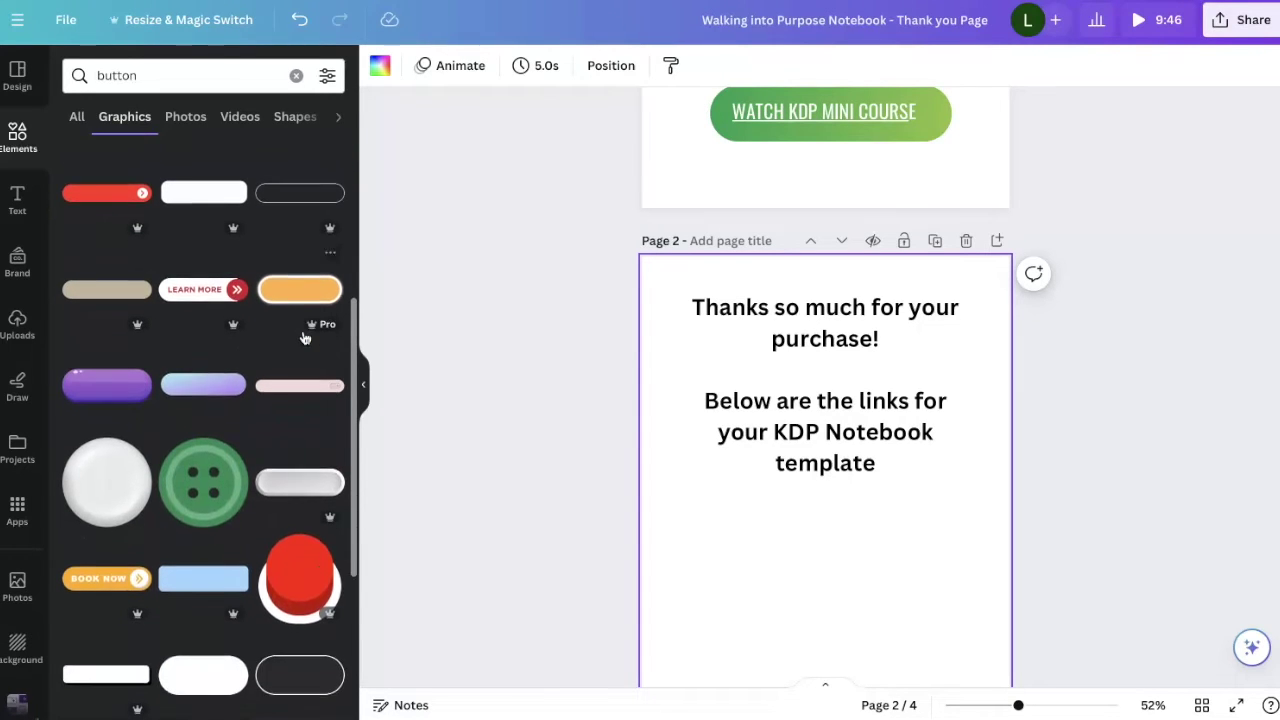
scroll(305, 338, "up", 2)
scroll(305, 338, "up", 1)
left_click(203, 434)
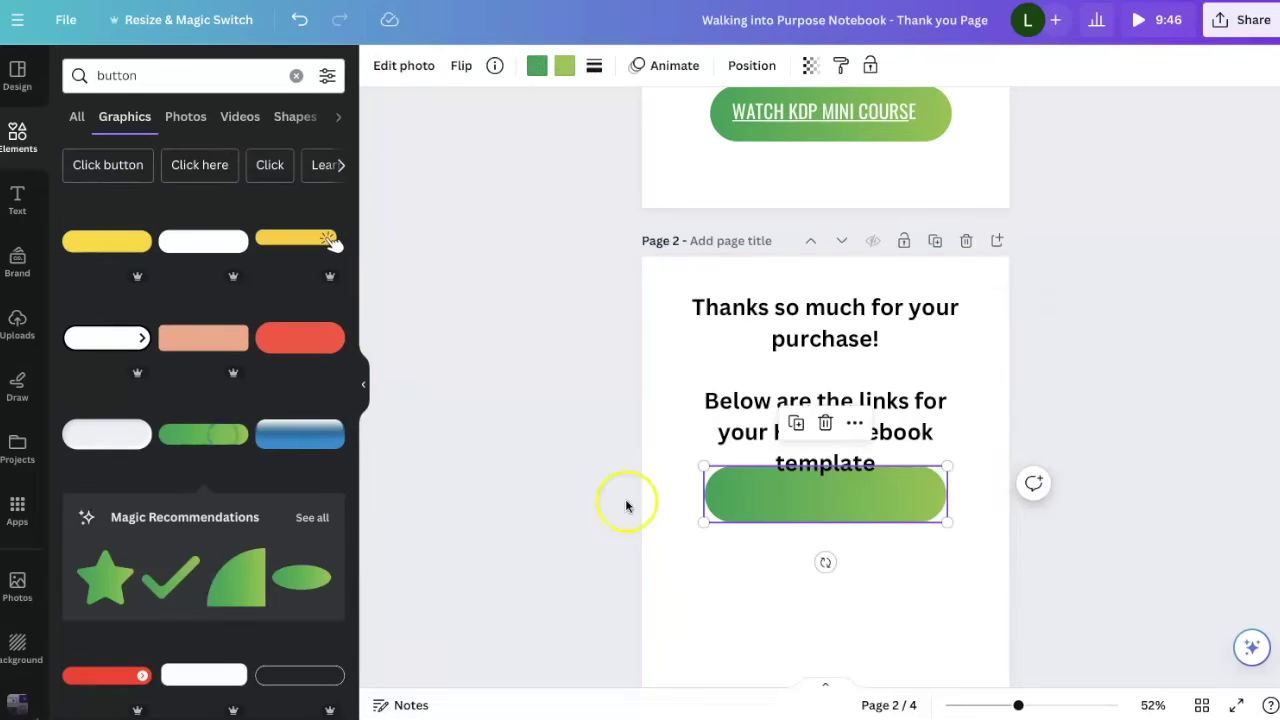
left_click_drag(848, 497, 842, 530)
left_click(1147, 378)
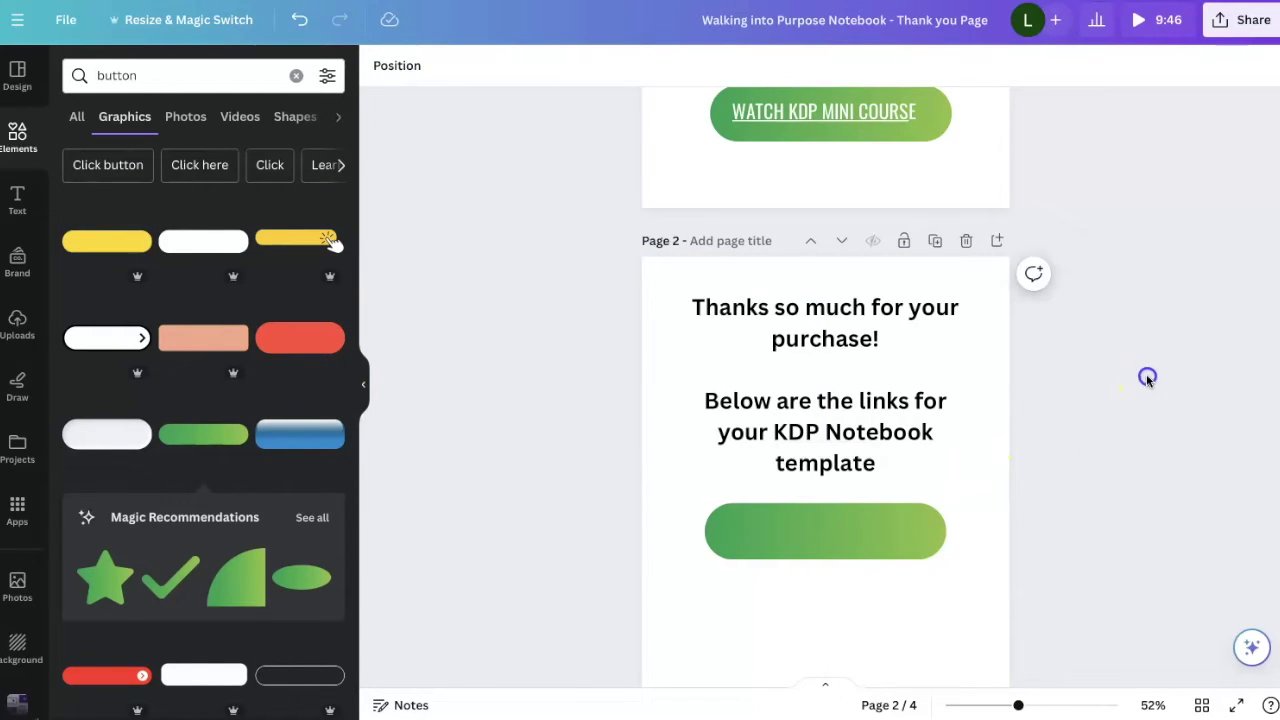
left_click(852, 309)
Step: Duplicate the thank-you text onto the green button and type the DOWNLOAD NOTEBOOK COVER label
left_click(855, 250)
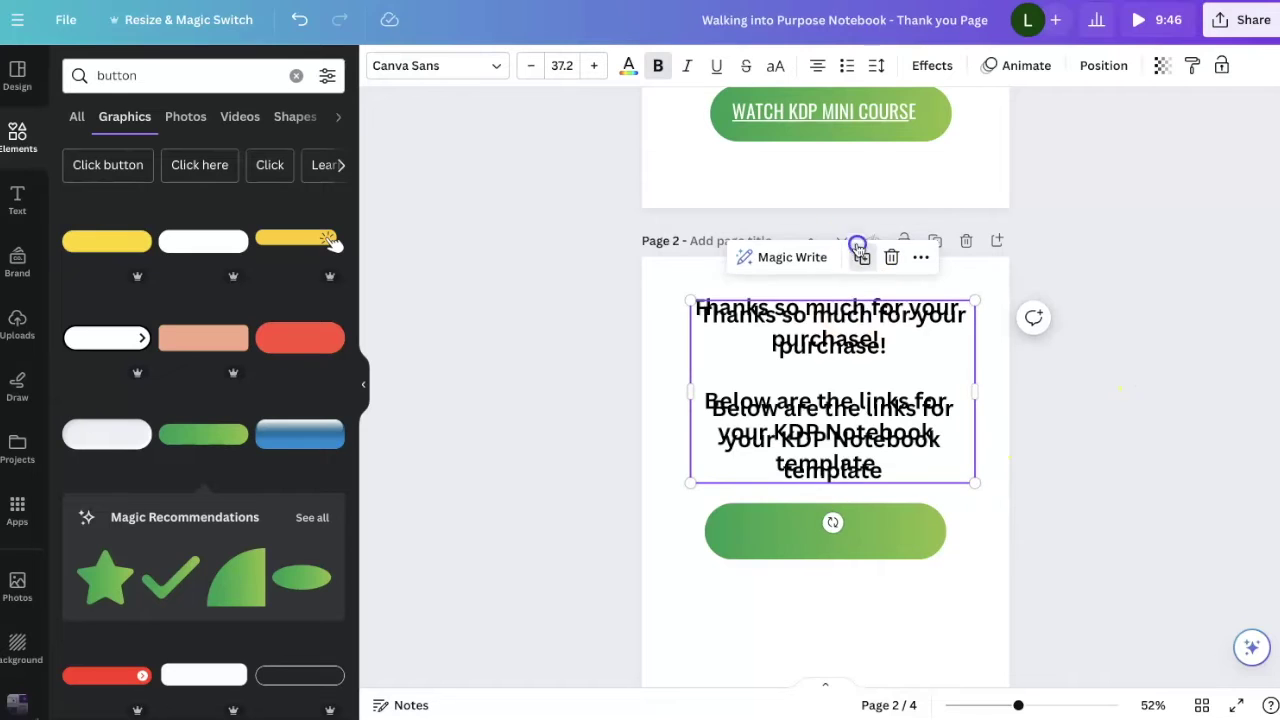
left_click_drag(829, 389, 835, 598)
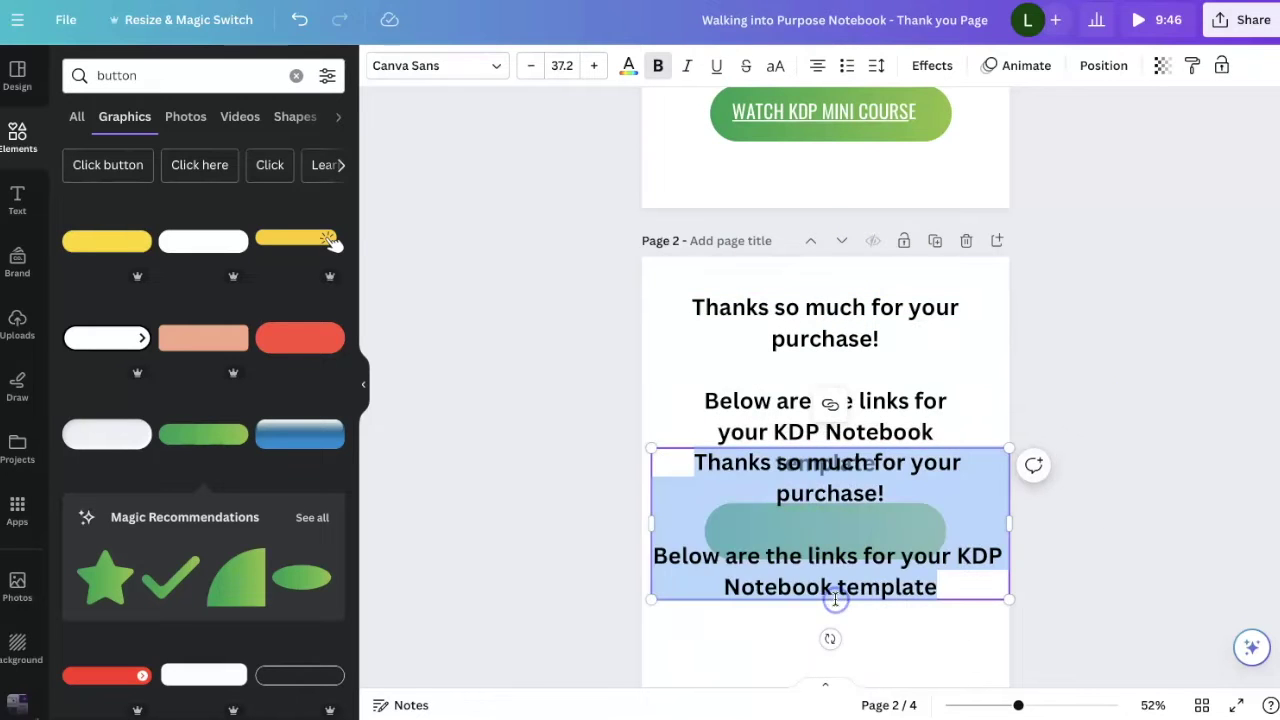
key("ctrl+z")
left_click_drag(866, 537, 864, 530)
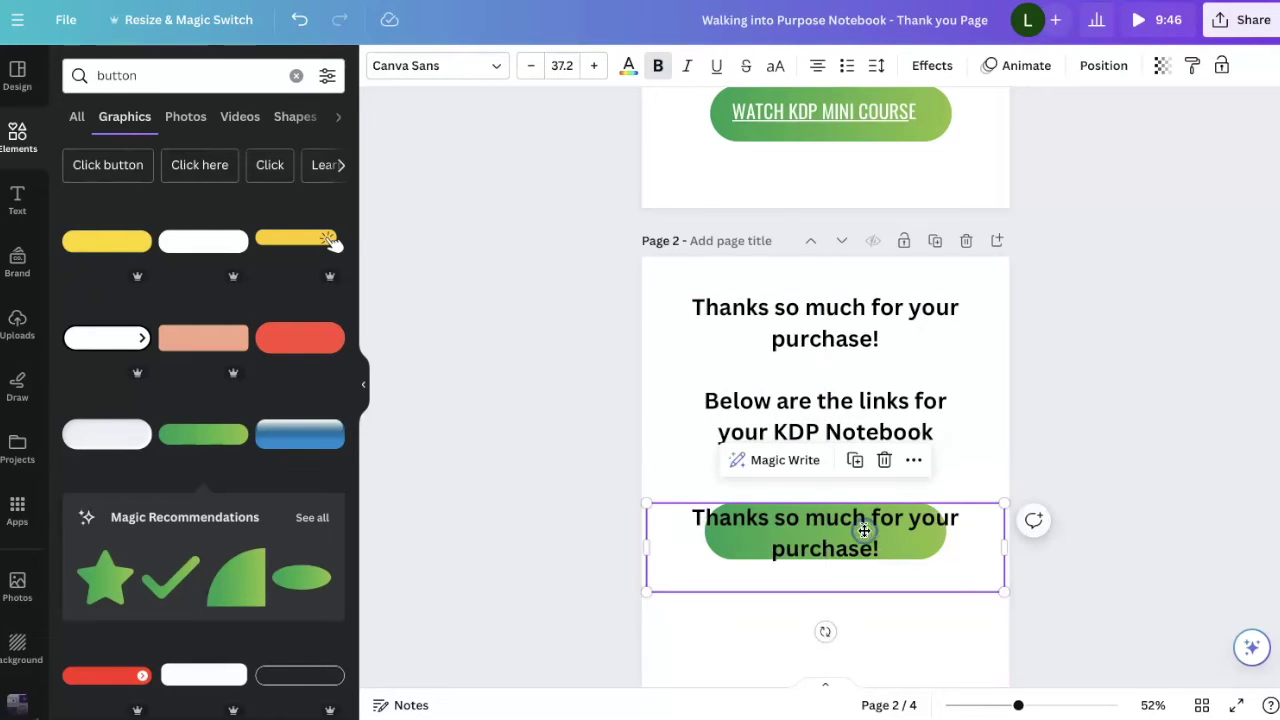
type("DON")
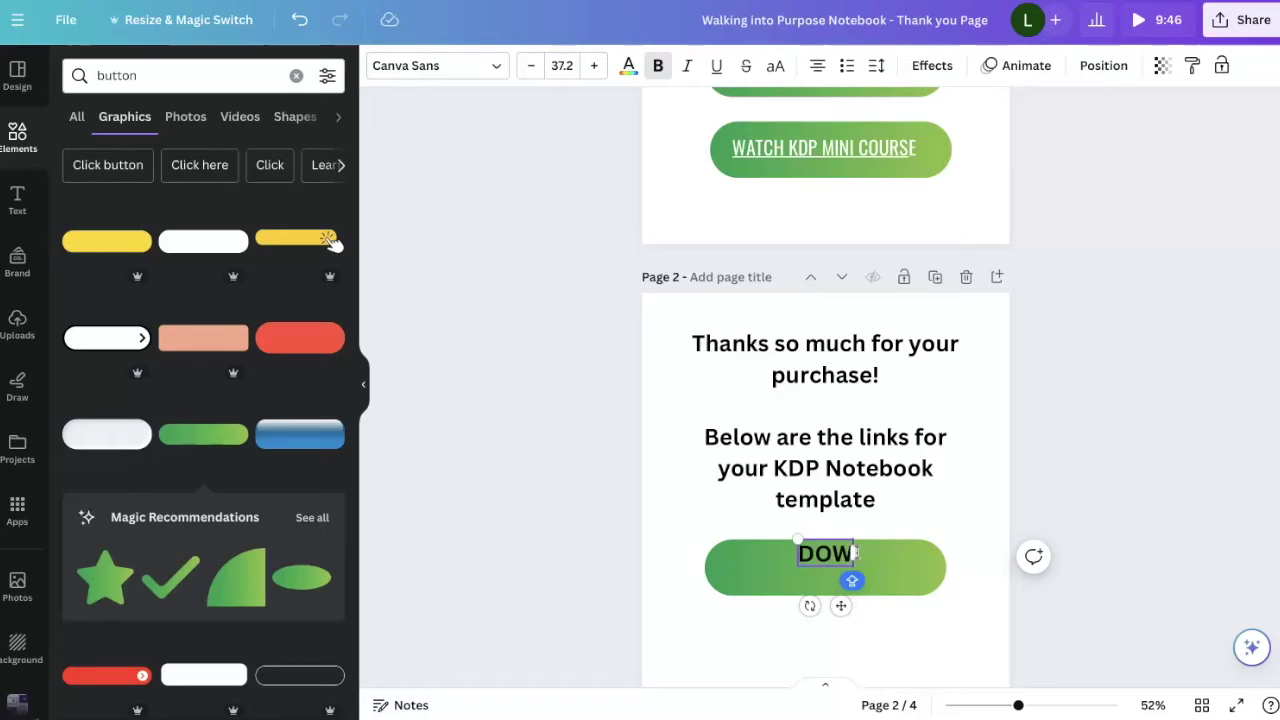
type("LO")
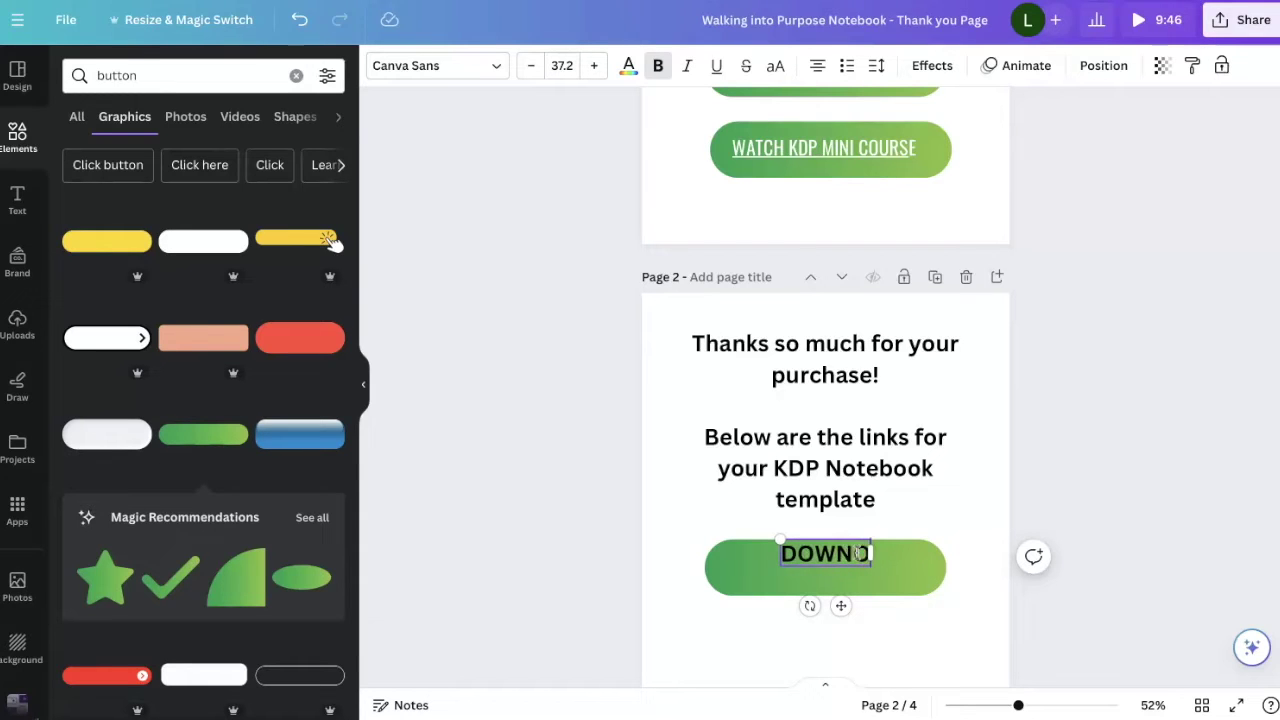
type("LOAD")
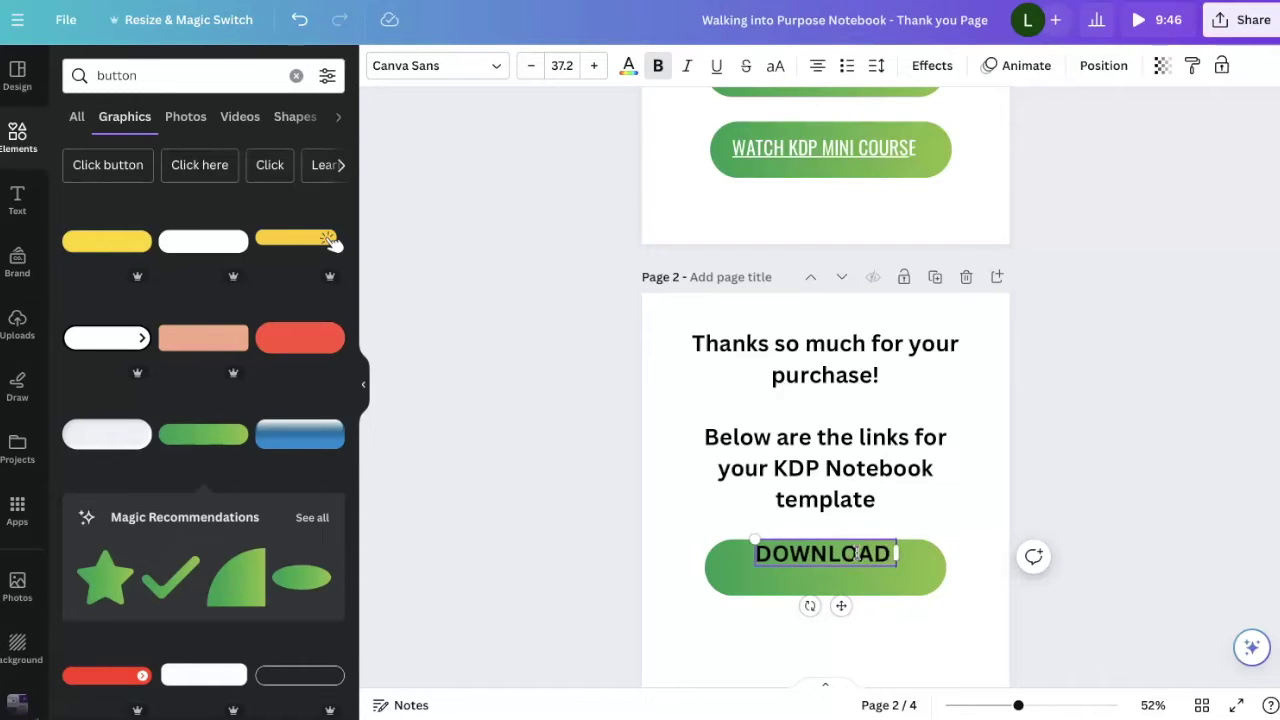
type(" NOTEBOOK")
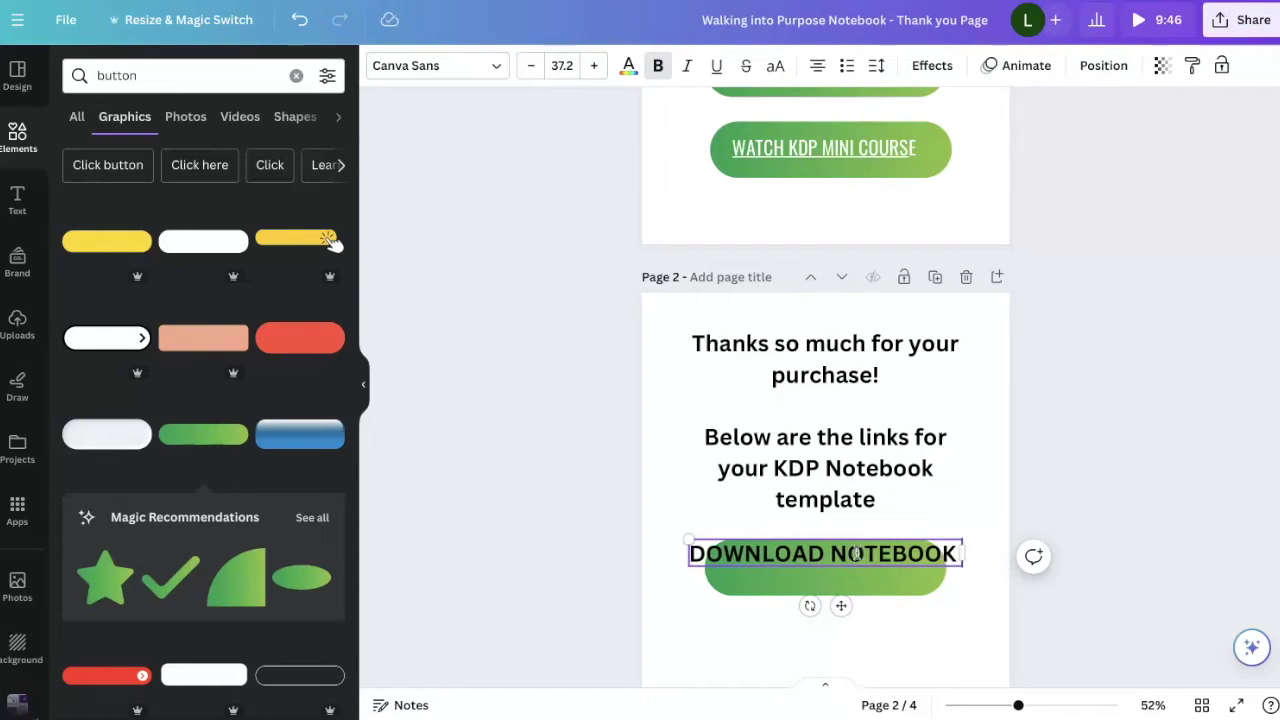
type(" COVER")
Step: Shrink the label to fit and centre it on the green button
left_click(705, 540)
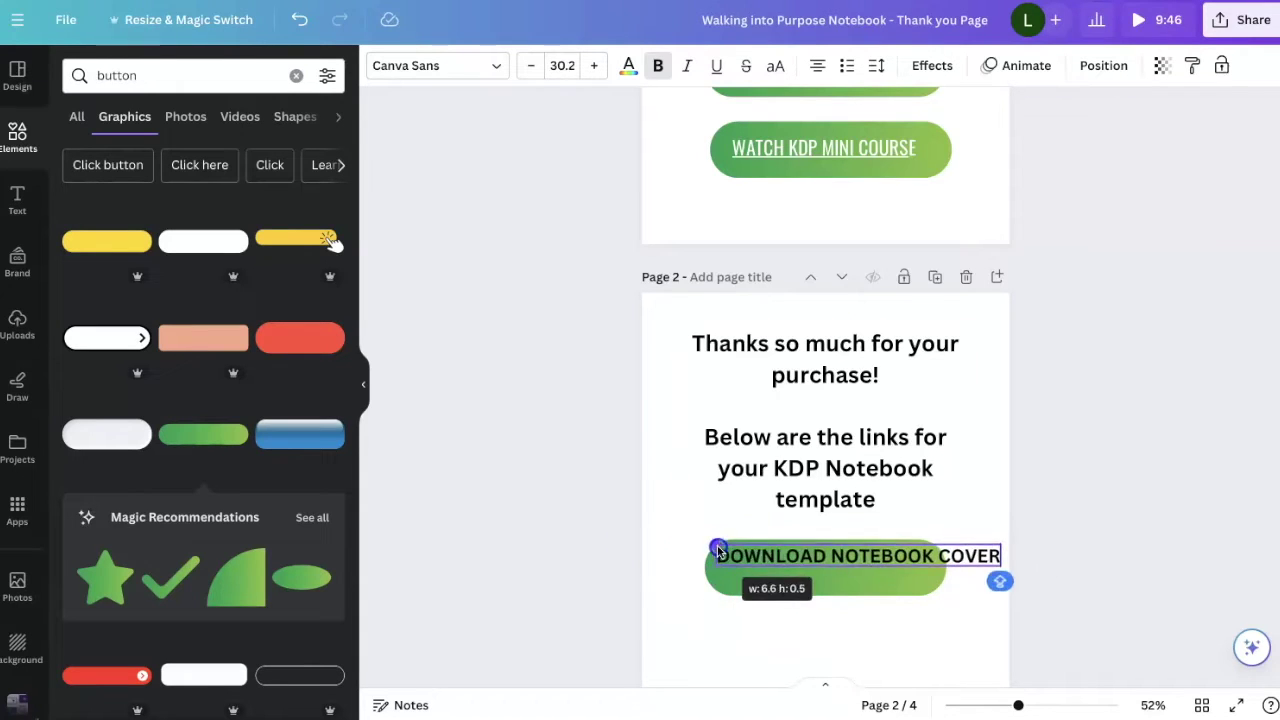
left_click(720, 568)
mouse_move(651, 540)
left_mouse_down()
mouse_move(760, 547)
mouse_move(651, 534)
mouse_move(726, 565)
left_mouse_up()
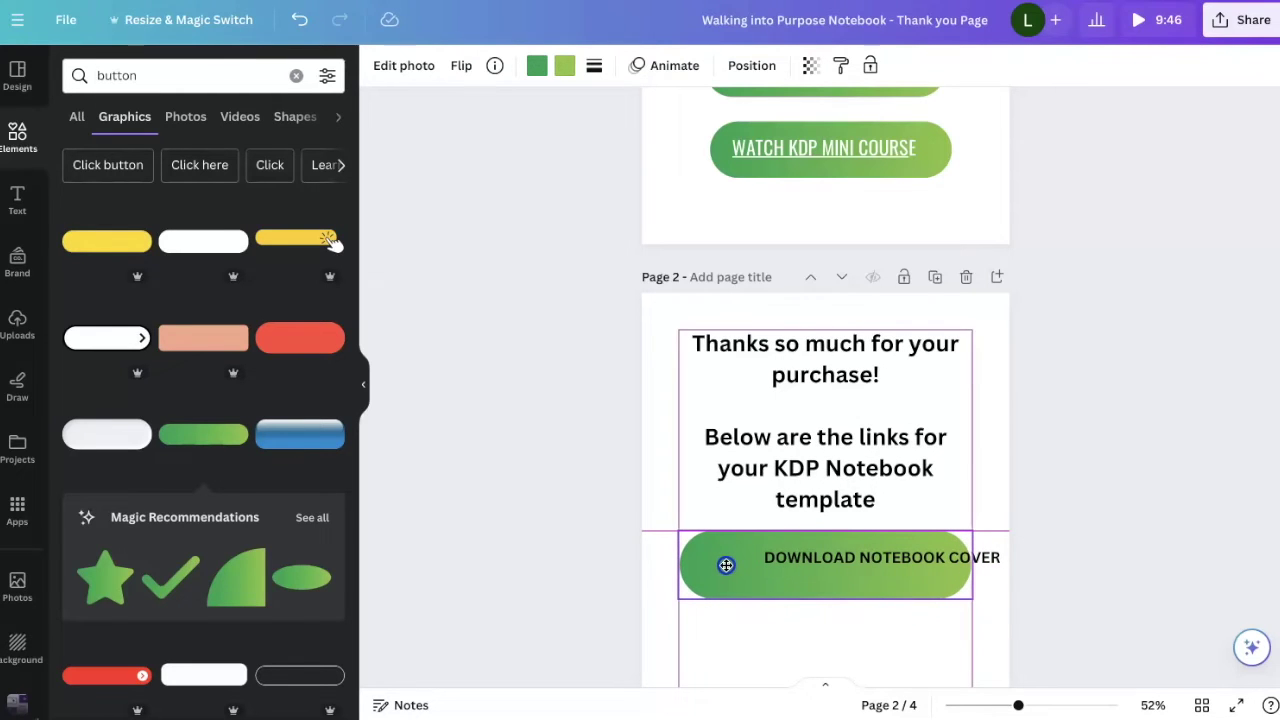
left_click(868, 557)
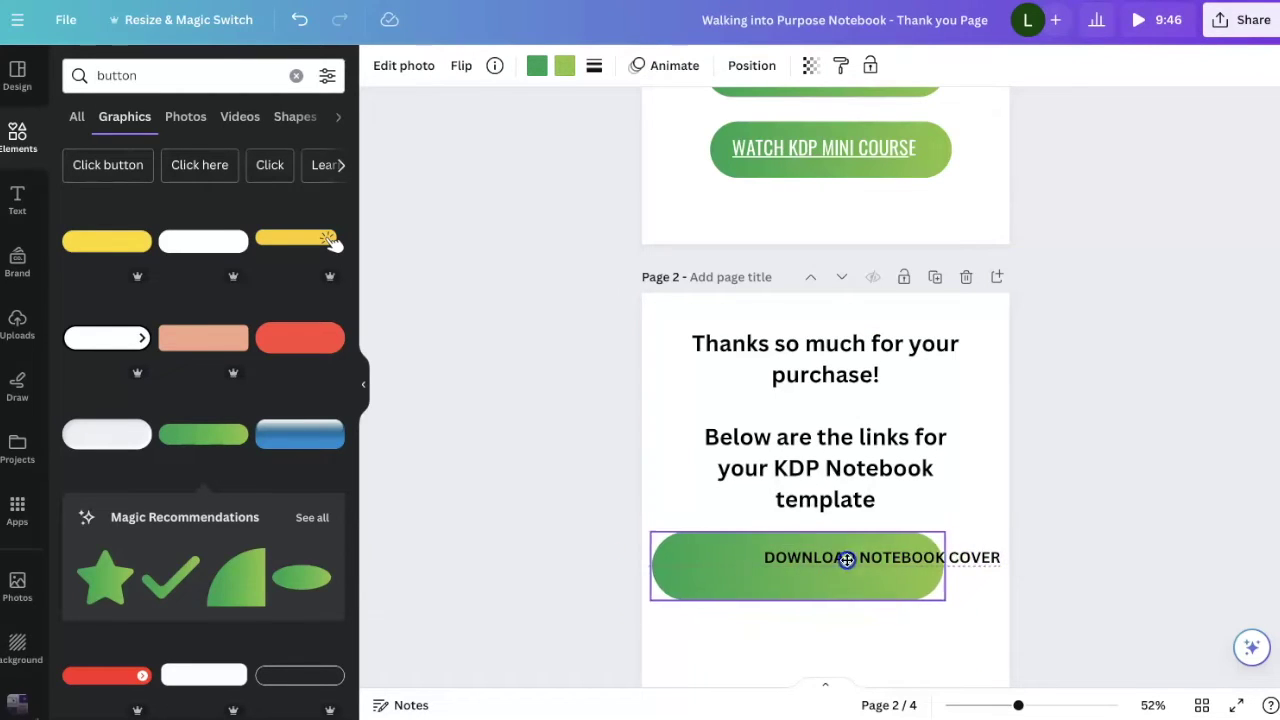
mouse_move(846, 560)
left_mouse_down()
mouse_move(683, 560)
mouse_move(751, 566)
left_mouse_up()
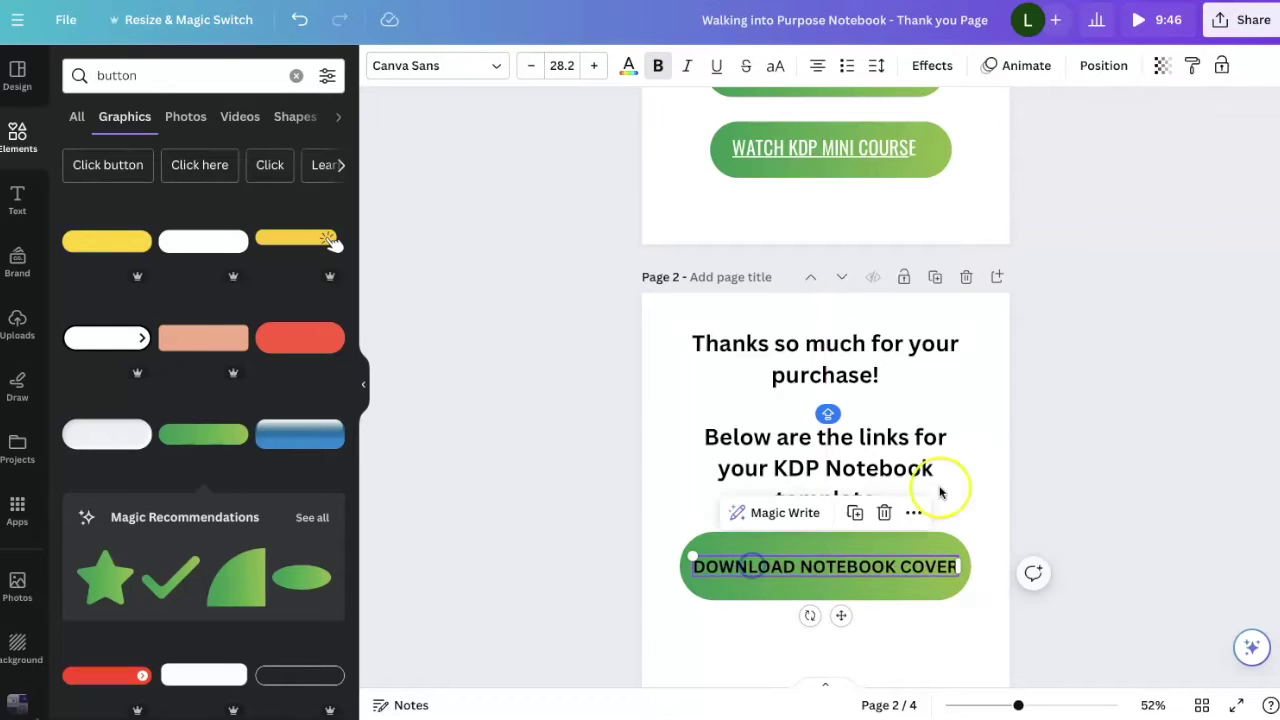
Step: Make the DOWNLOAD NOTEBOOK COVER button text white
left_click(628, 66)
left_click(325, 171)
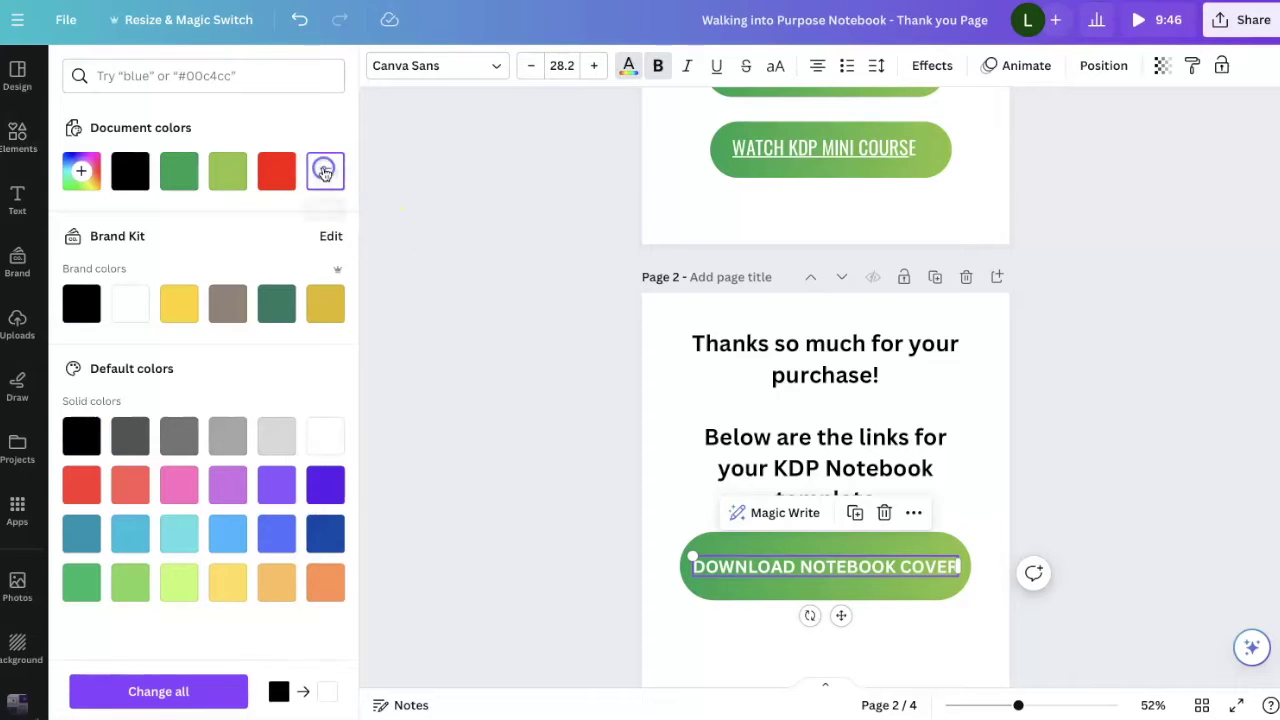
left_click(1065, 385)
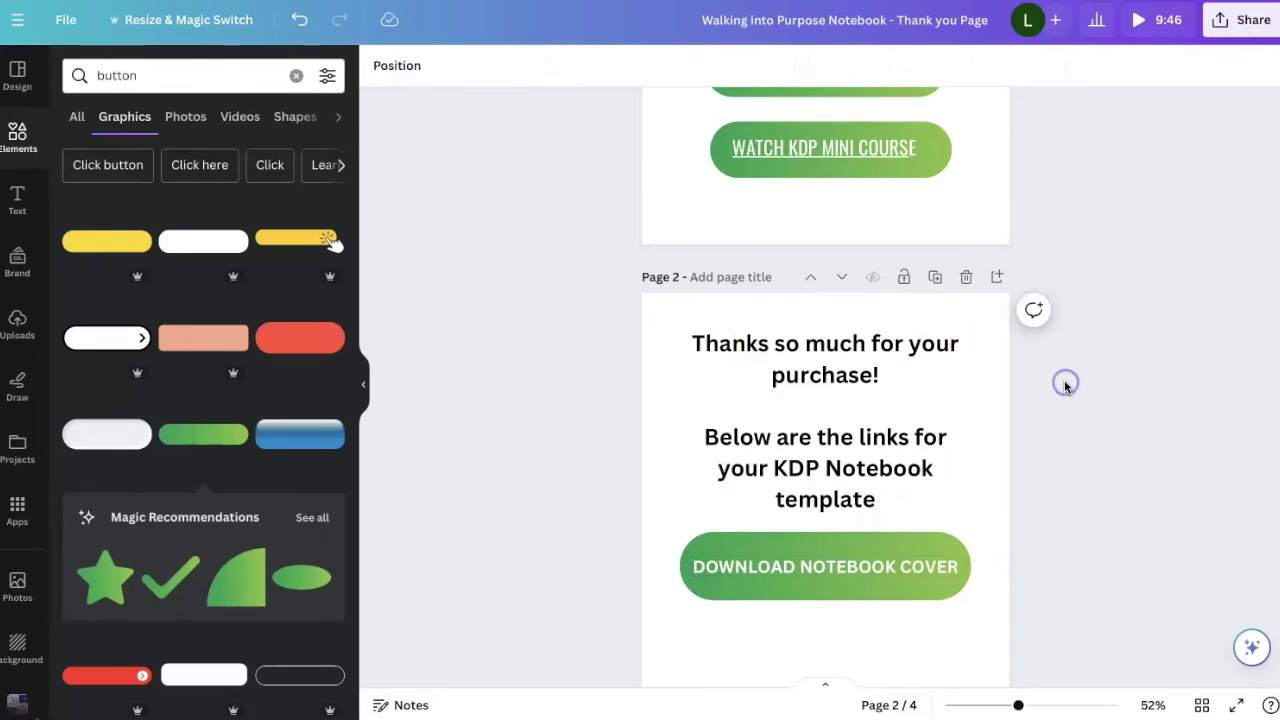
scroll(1065, 387, "up", 2)
scroll(1065, 387, "up", 2)
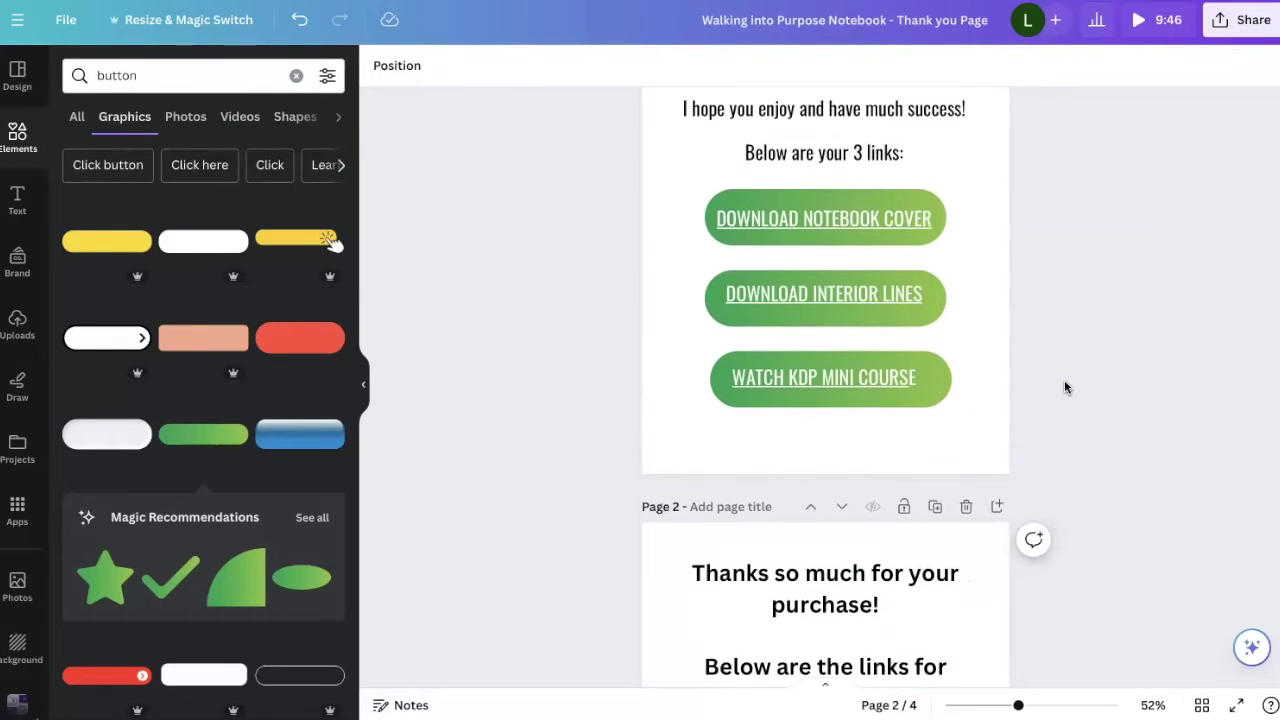
scroll(1065, 387, "down", 2)
scroll(1065, 387, "down", 2)
Step: Duplicate the green button and its label below, retyping the copy as DOWNLOAD INTERIOR LINES
left_click(928, 537)
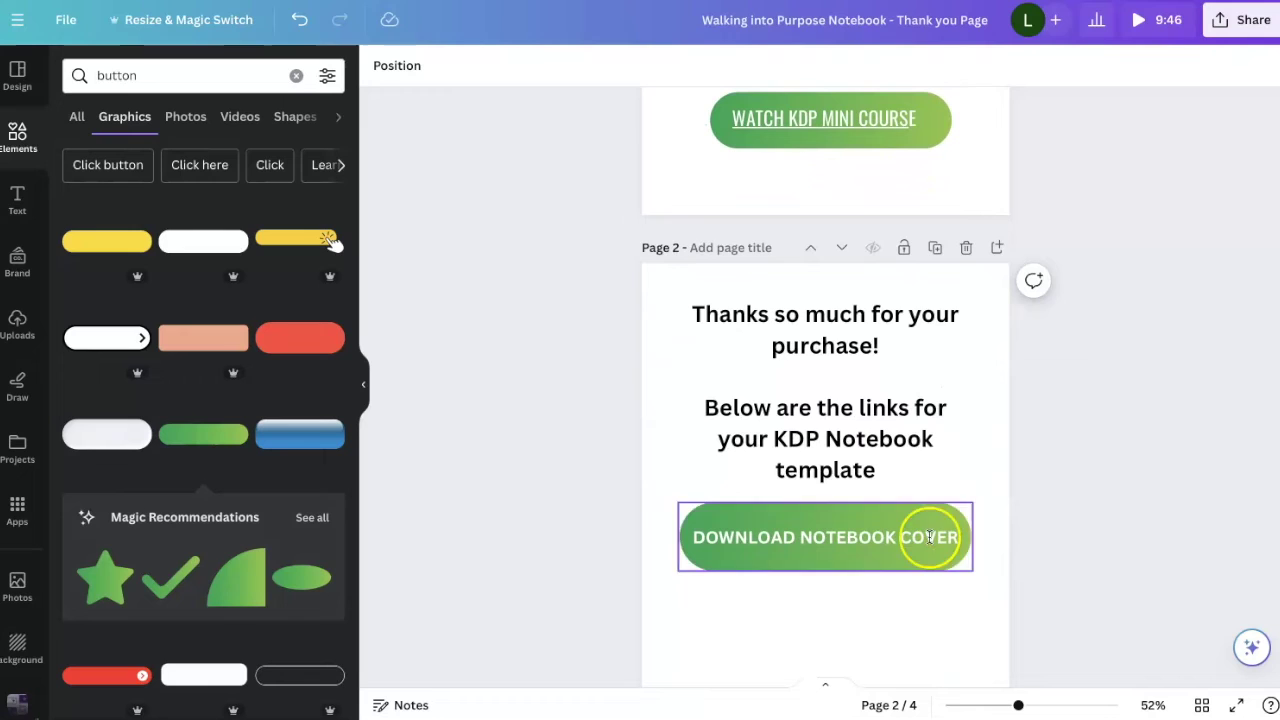
left_click(870, 518)
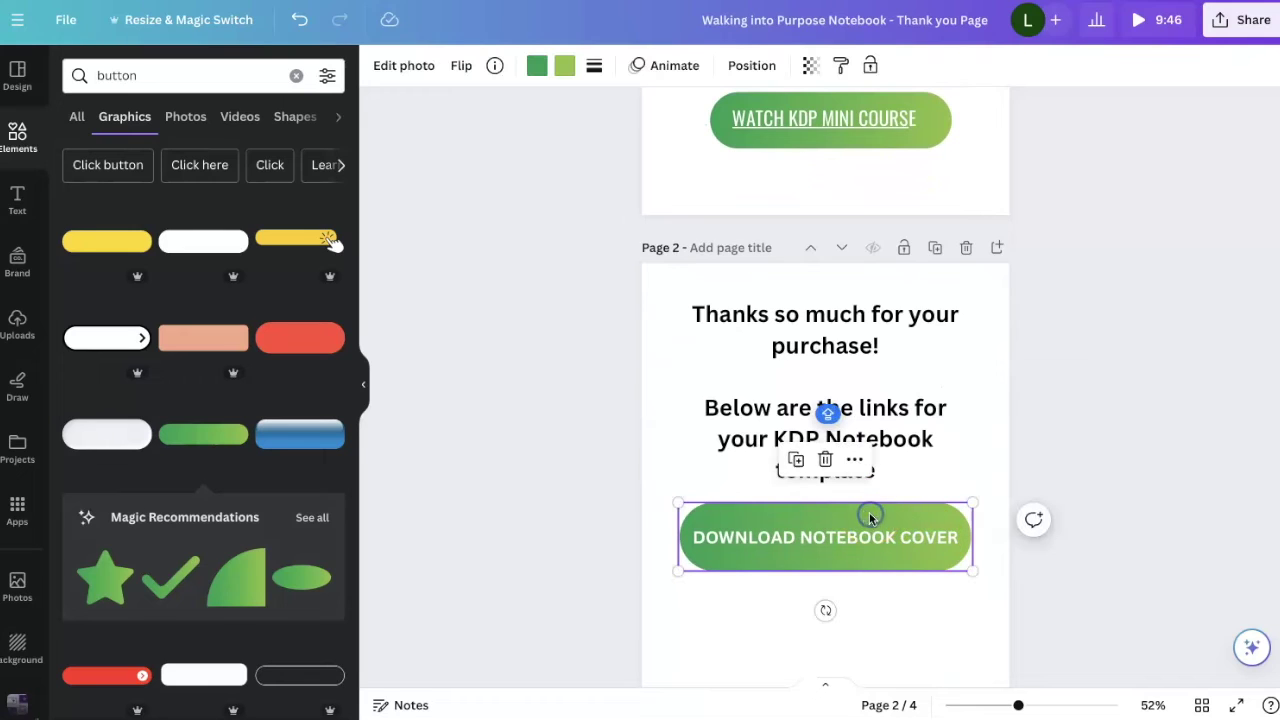
left_click(802, 466)
left_click_drag(798, 535, 800, 626)
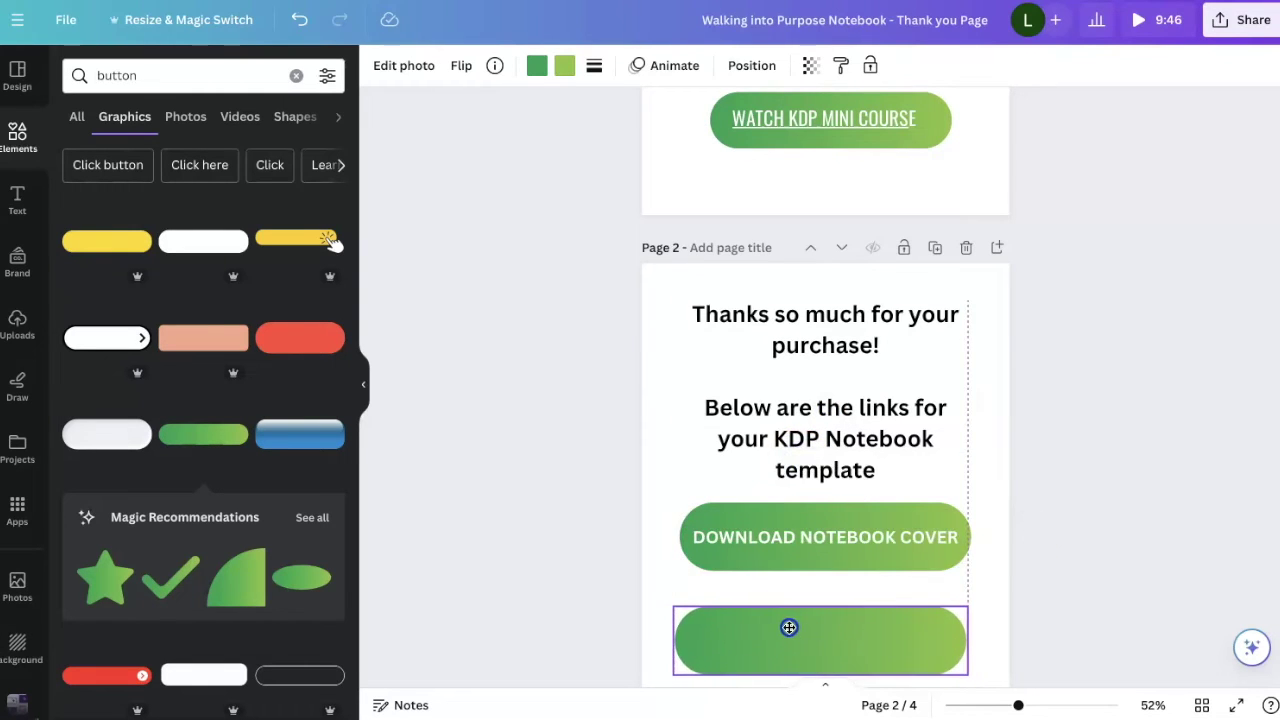
scroll(789, 626, "down", 1)
double_click(870, 454)
left_click(855, 400)
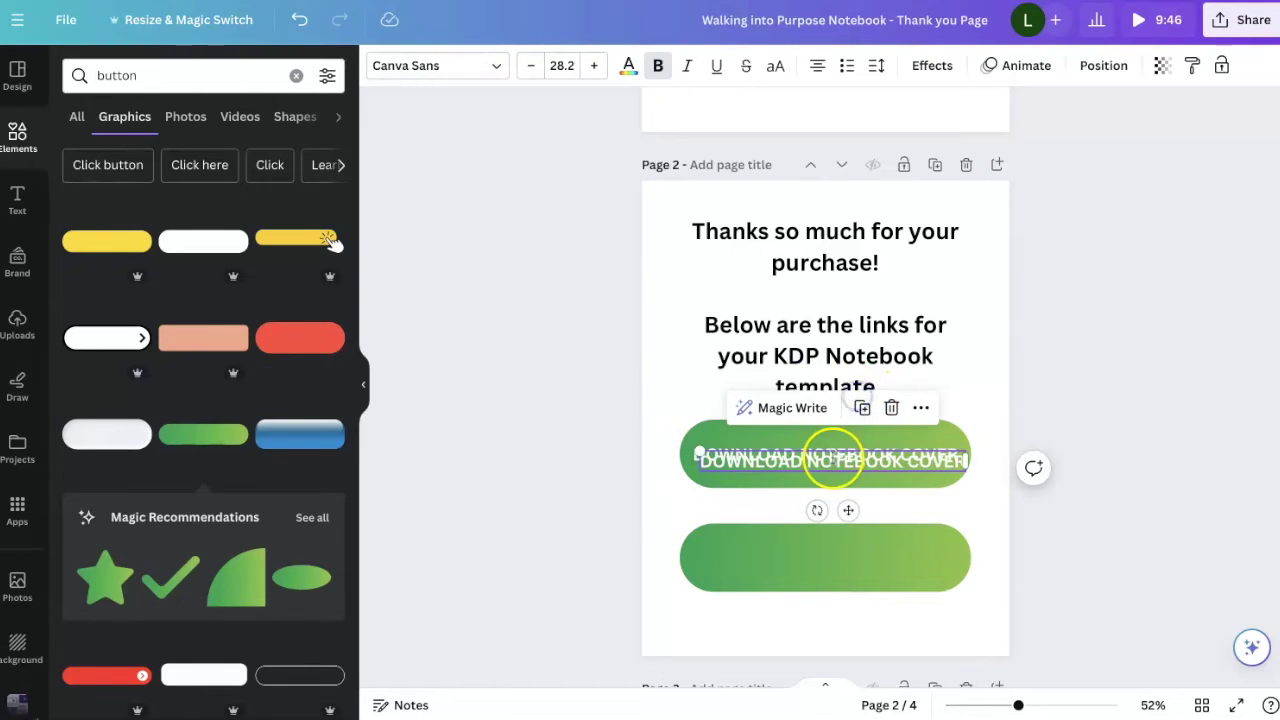
left_click_drag(828, 457, 820, 555)
triple_click(820, 555)
type("DOWNLOAD INTERIOR LINE")
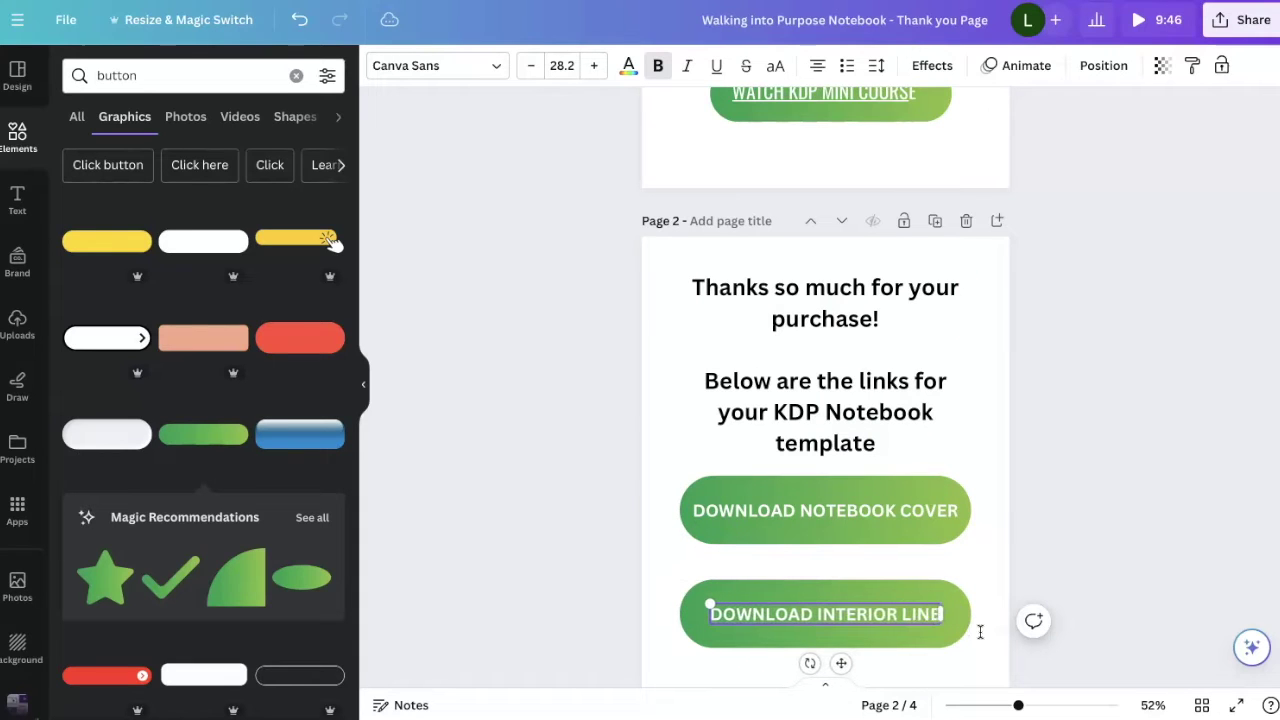
type("S")
left_click(1203, 503)
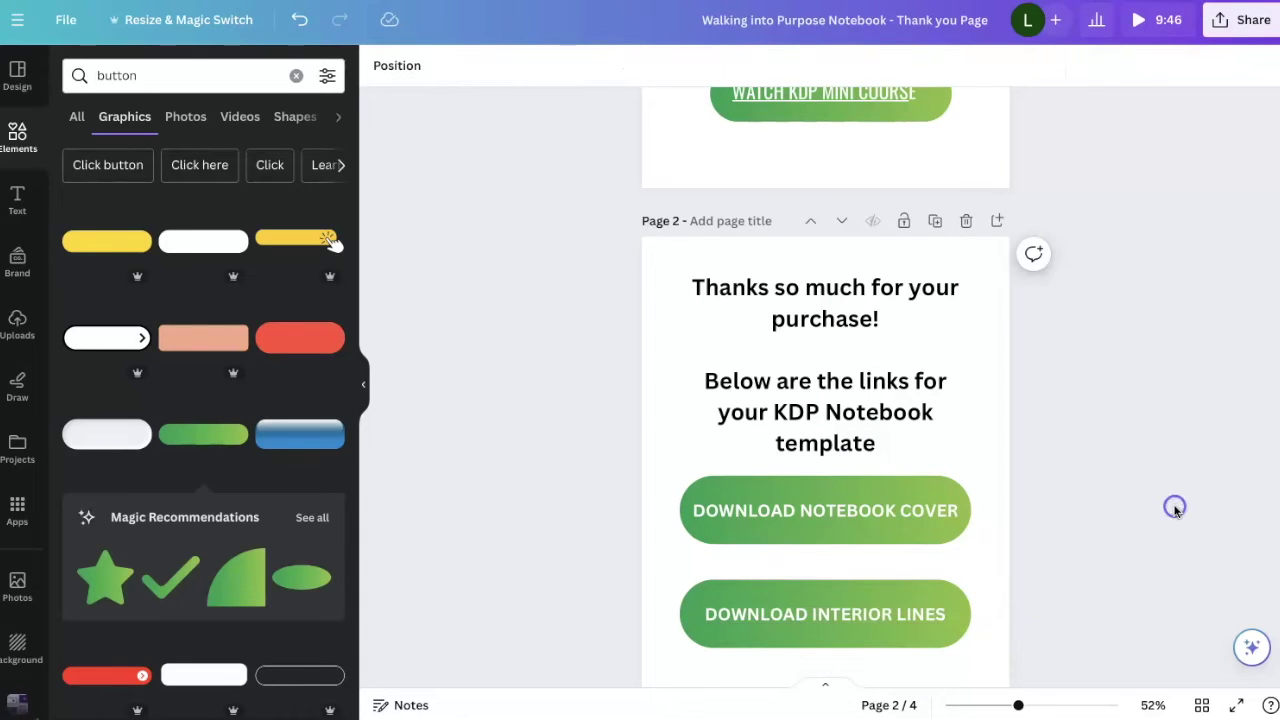
Step: Select the top button's DOWNLOAD NOTEBOOK COVER text and green shape
scroll(1175, 509, "down", 3)
triple_click(745, 395)
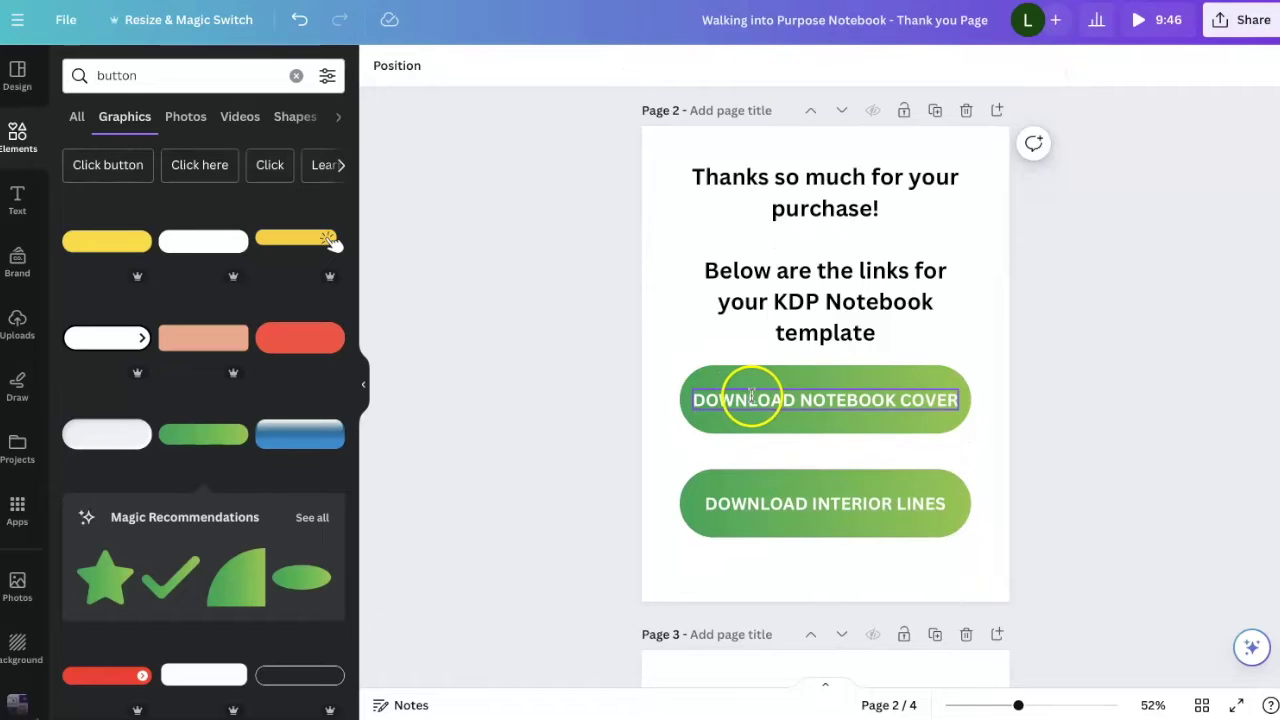
left_click(758, 383)
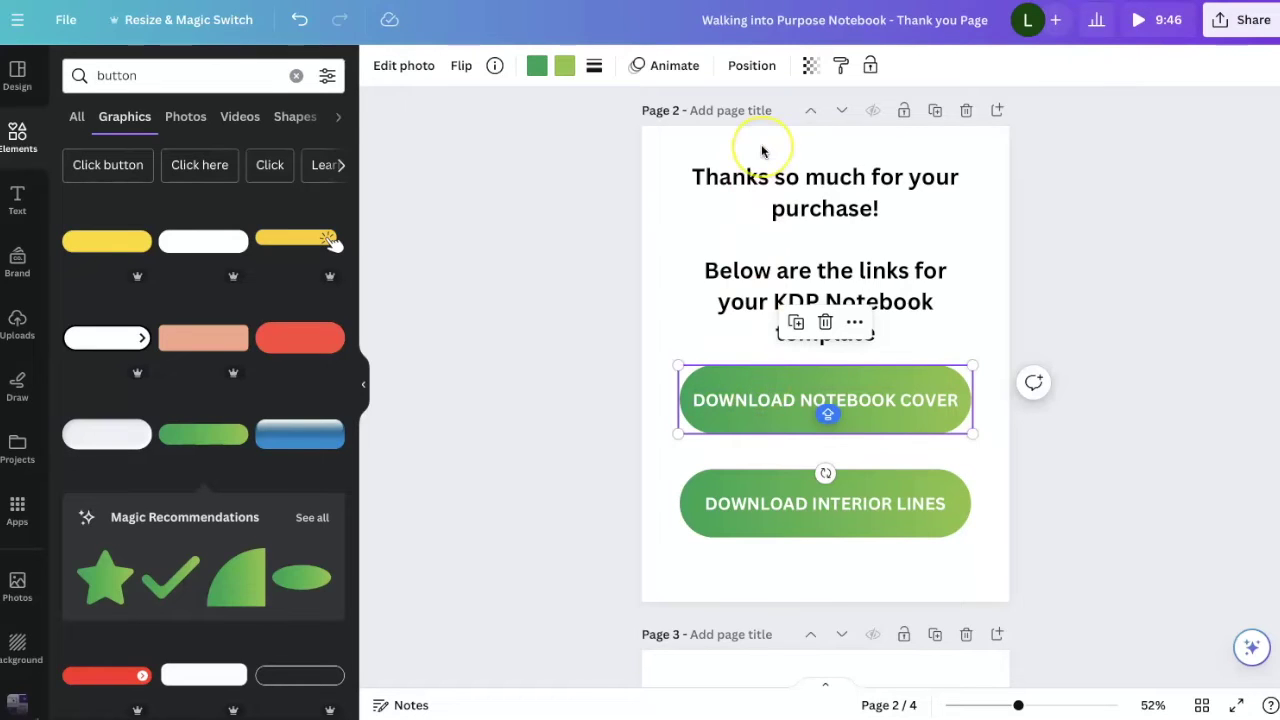
left_click(748, 176)
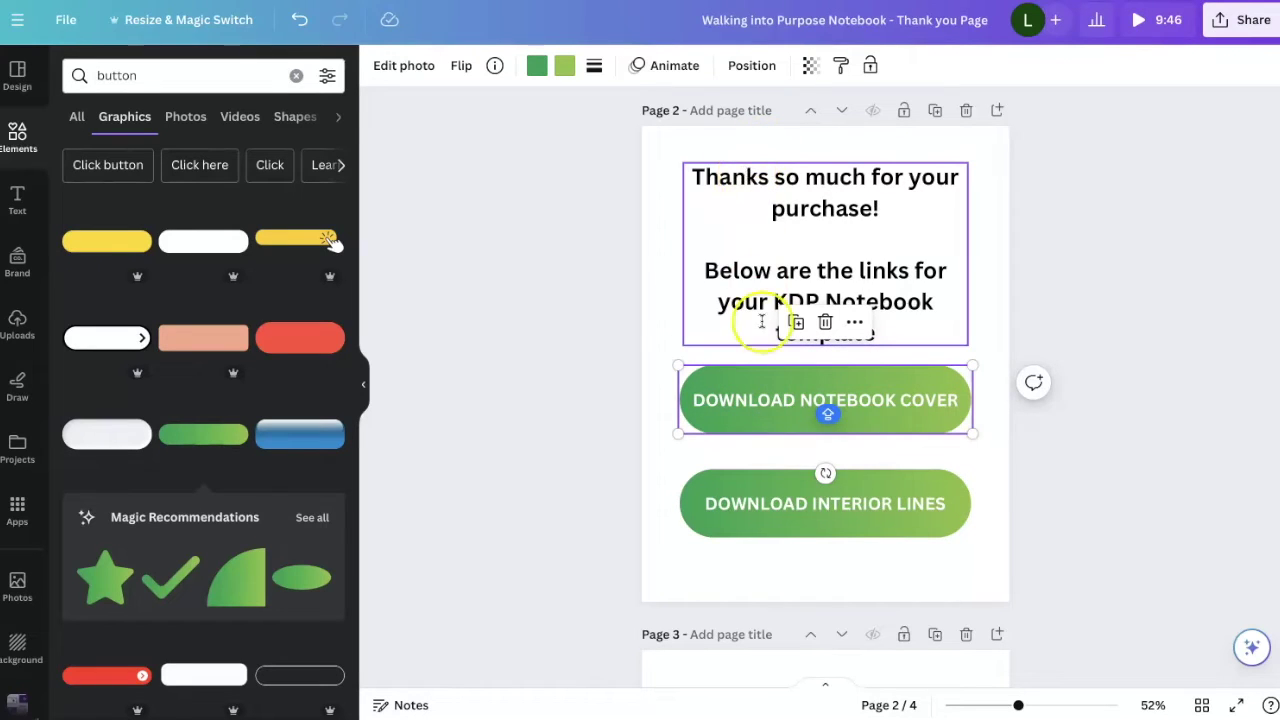
Step: Create a public template link for the Self Care Journal and copy its URL
left_click(744, 398)
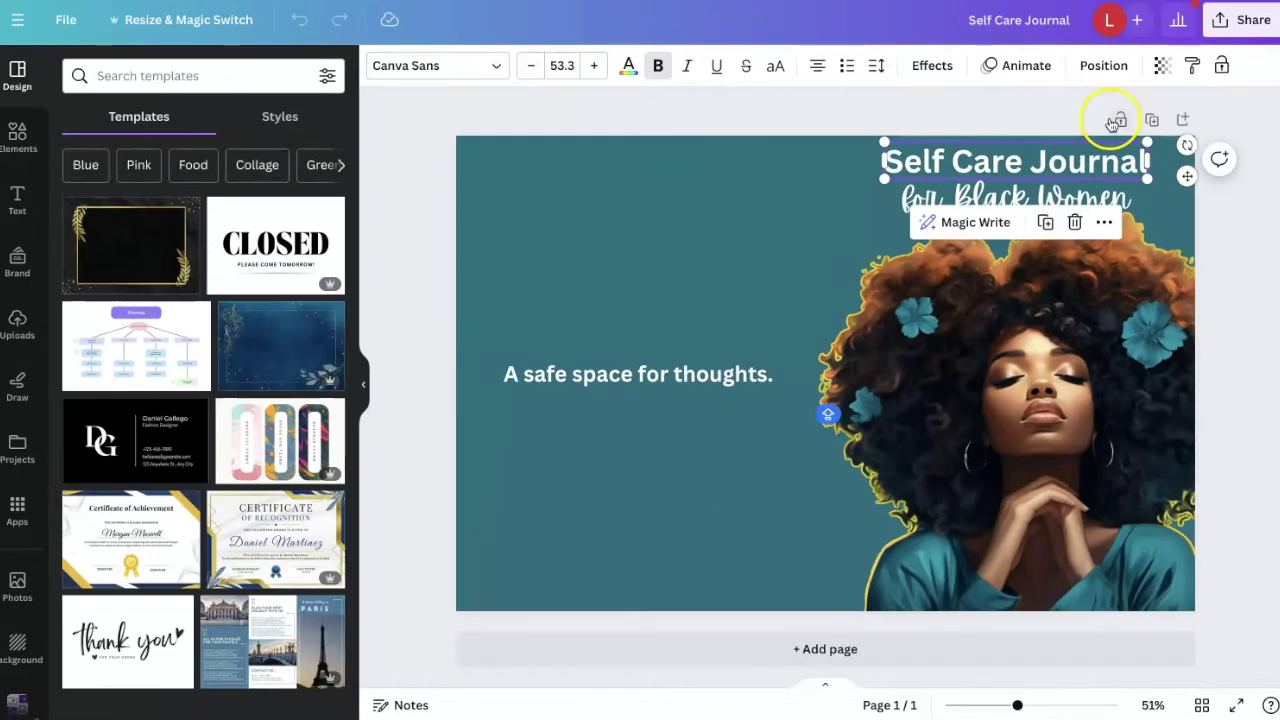
left_click(1220, 22)
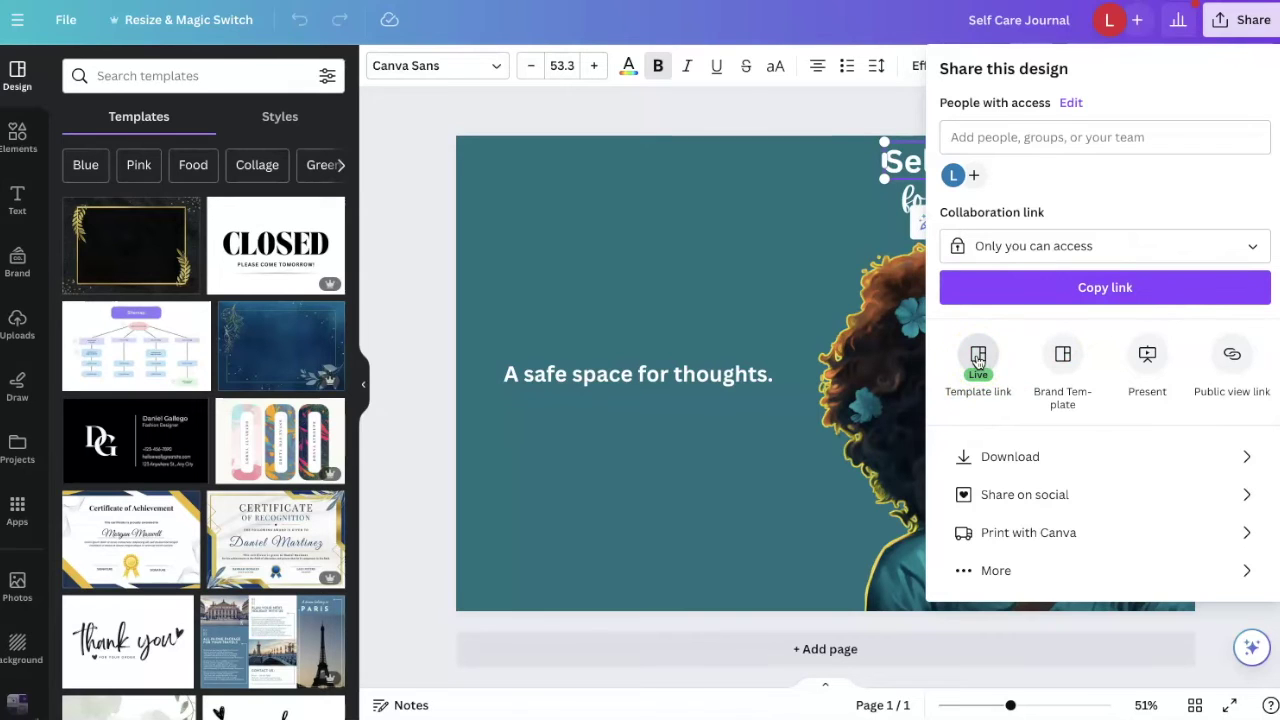
left_click(978, 357)
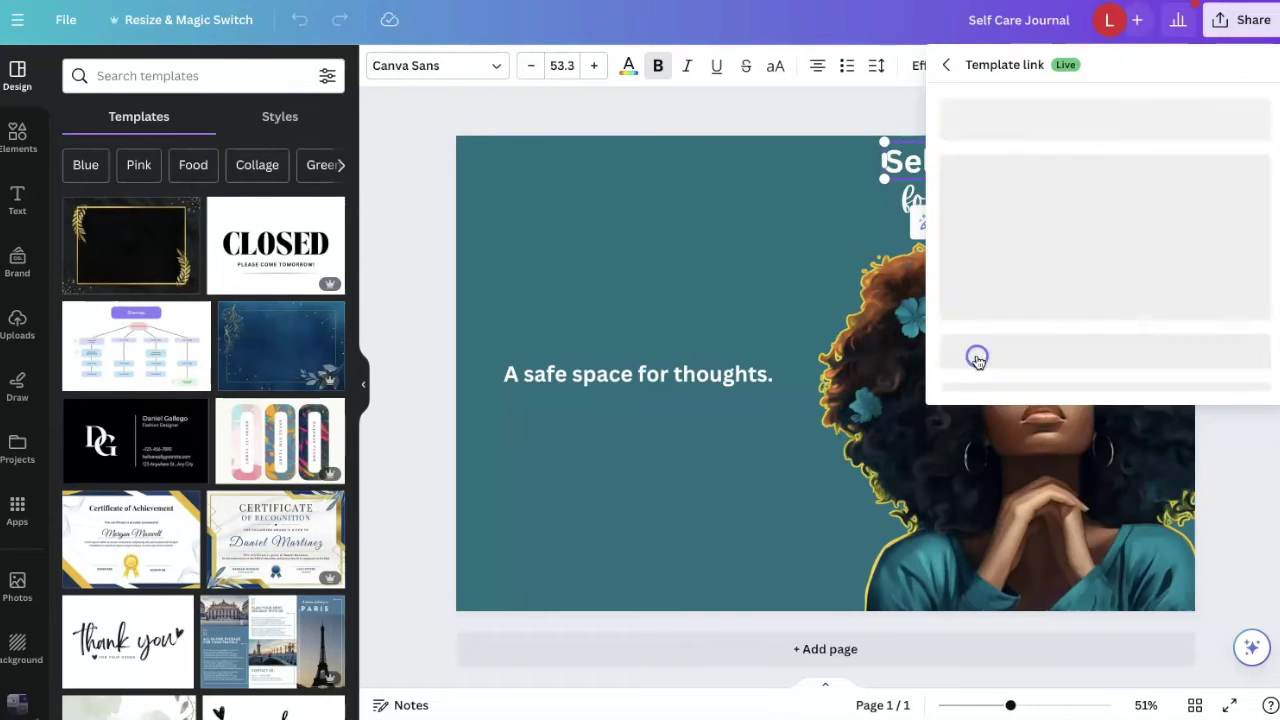
left_click(1244, 408)
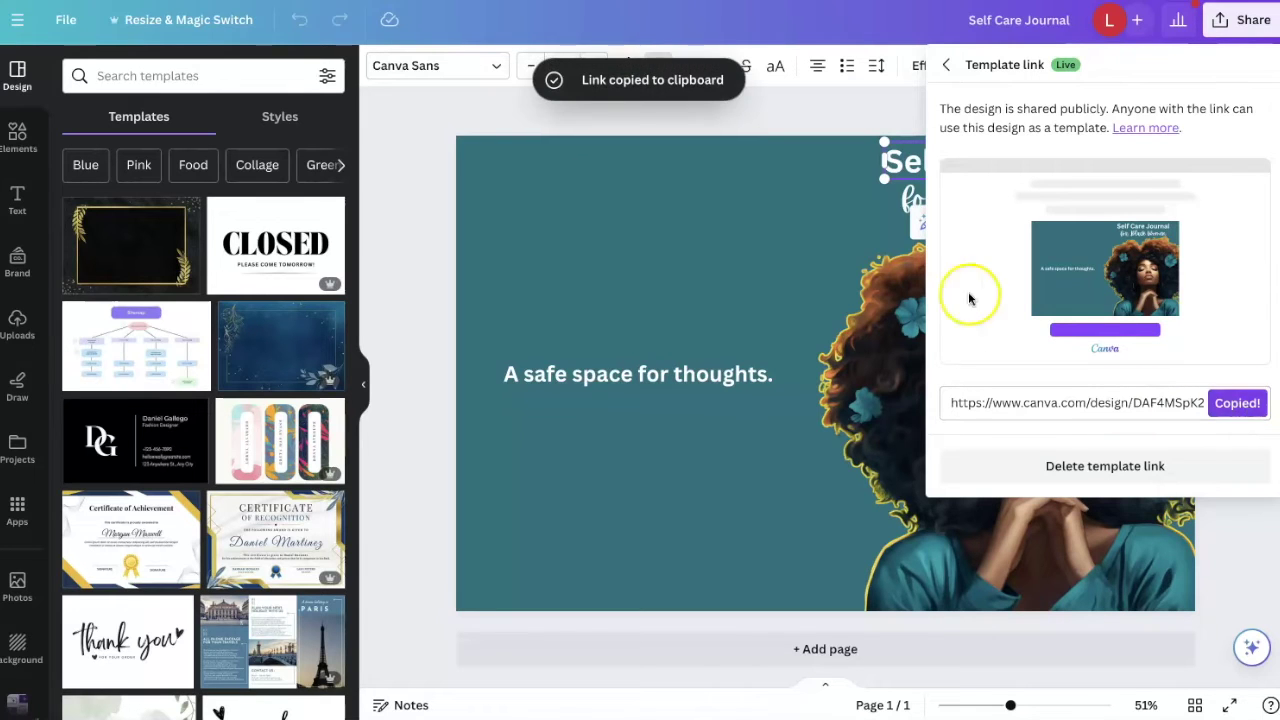
left_click(849, 101)
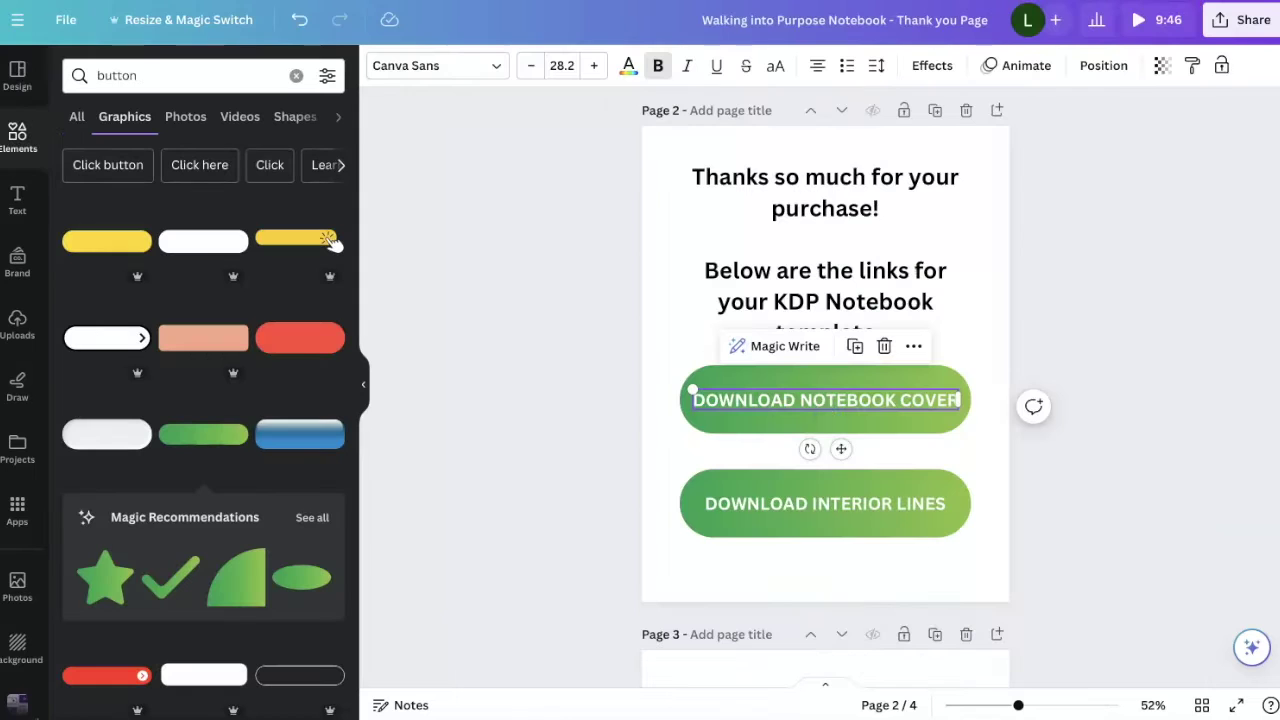
Step: Paste the Self Care Journal template URL as the DOWNLOAD NOTEBOOK COVER button's link
left_click(809, 374)
double_click(785, 385)
triple_click(777, 398)
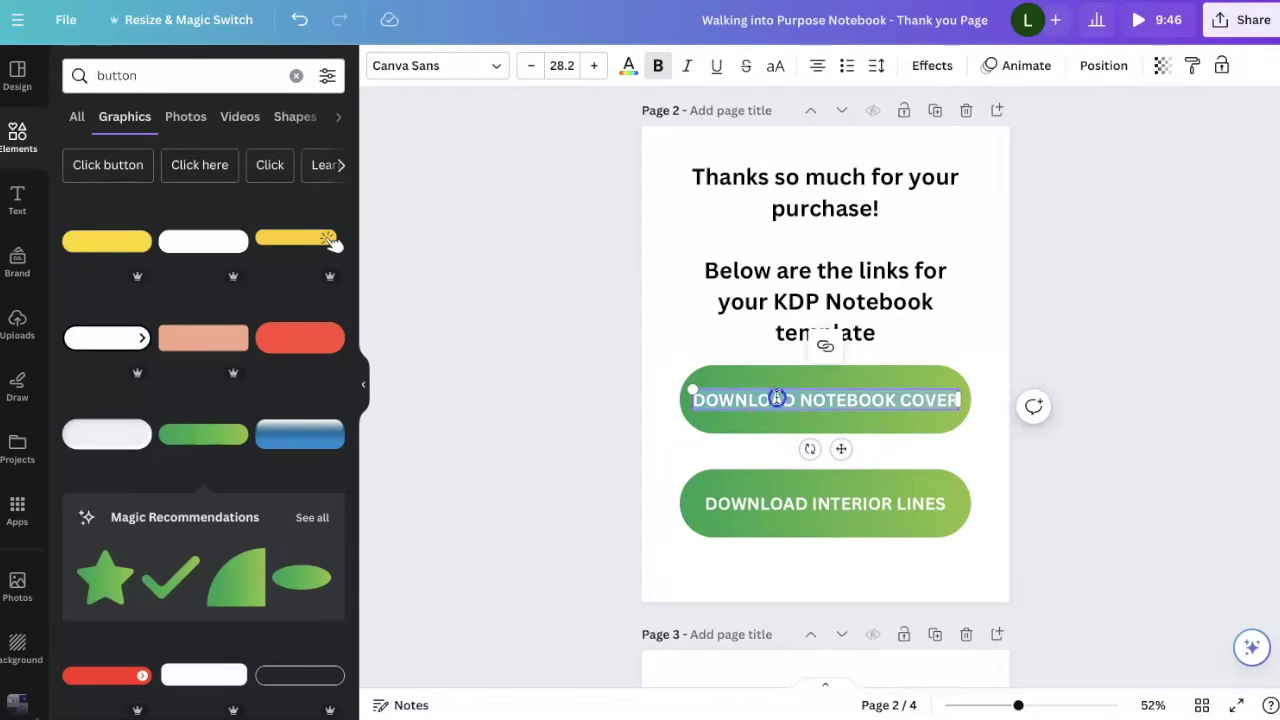
left_click(747, 402)
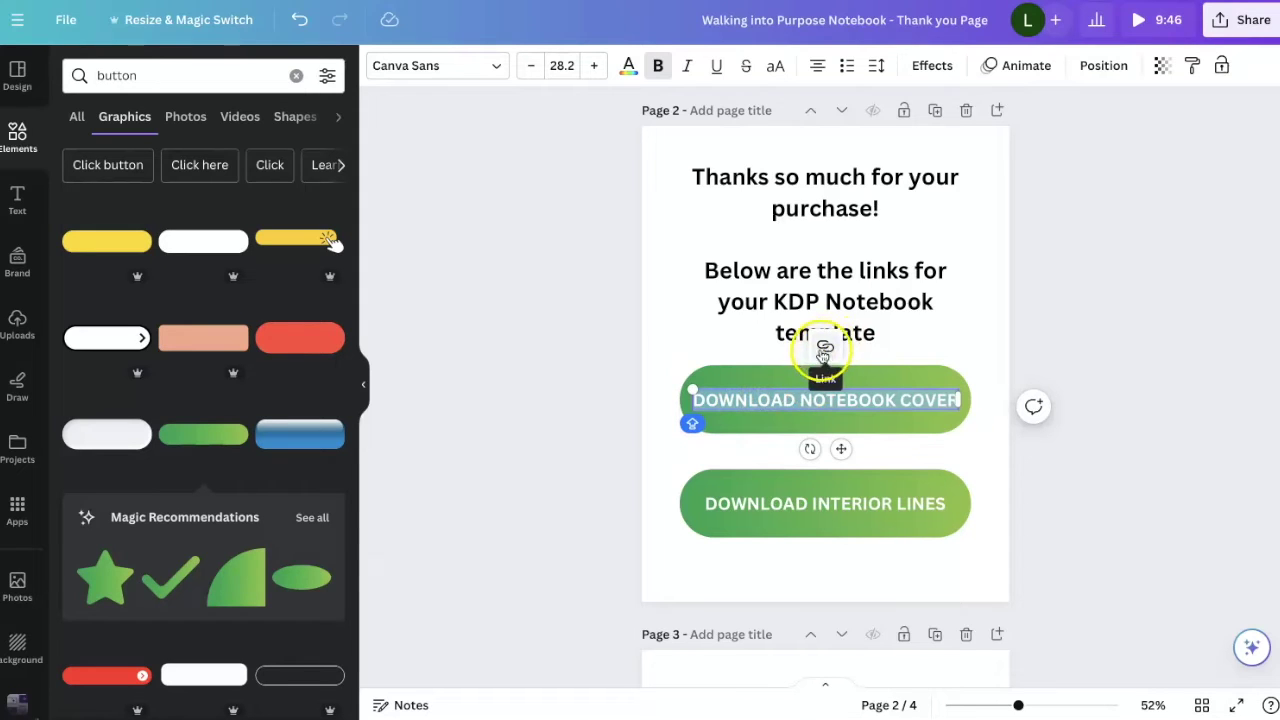
left_click(769, 372)
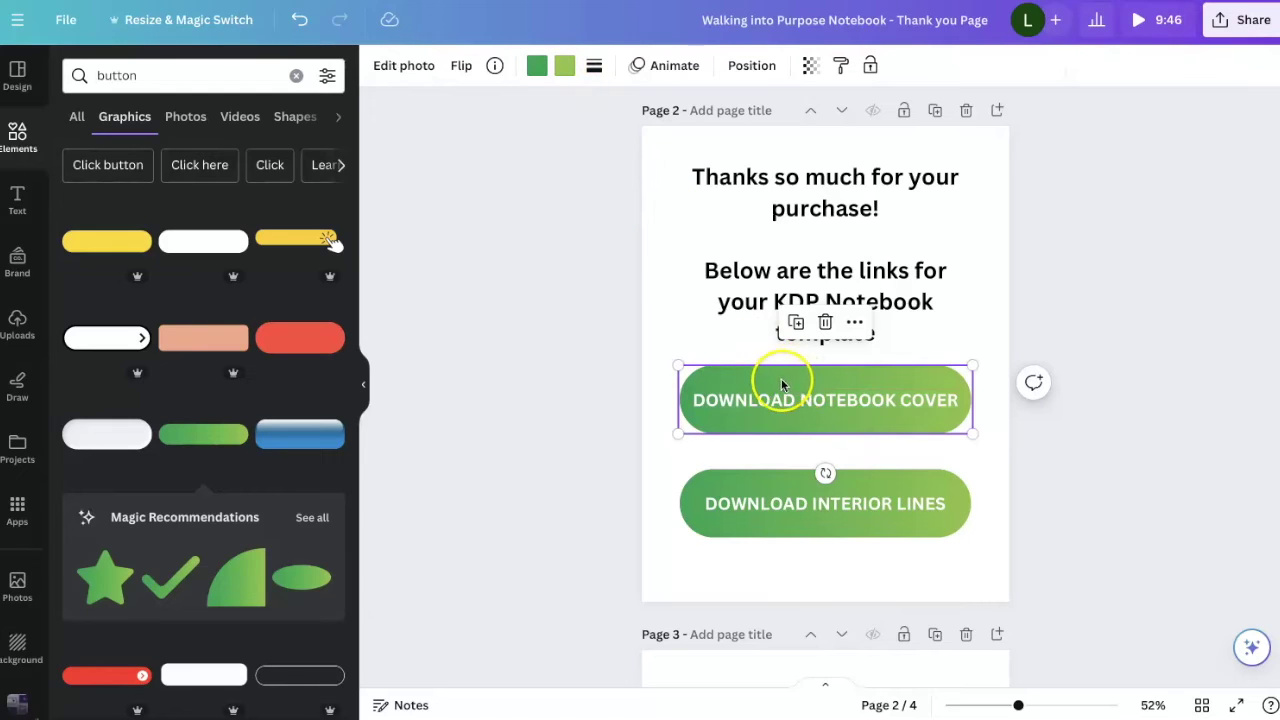
left_click(855, 322)
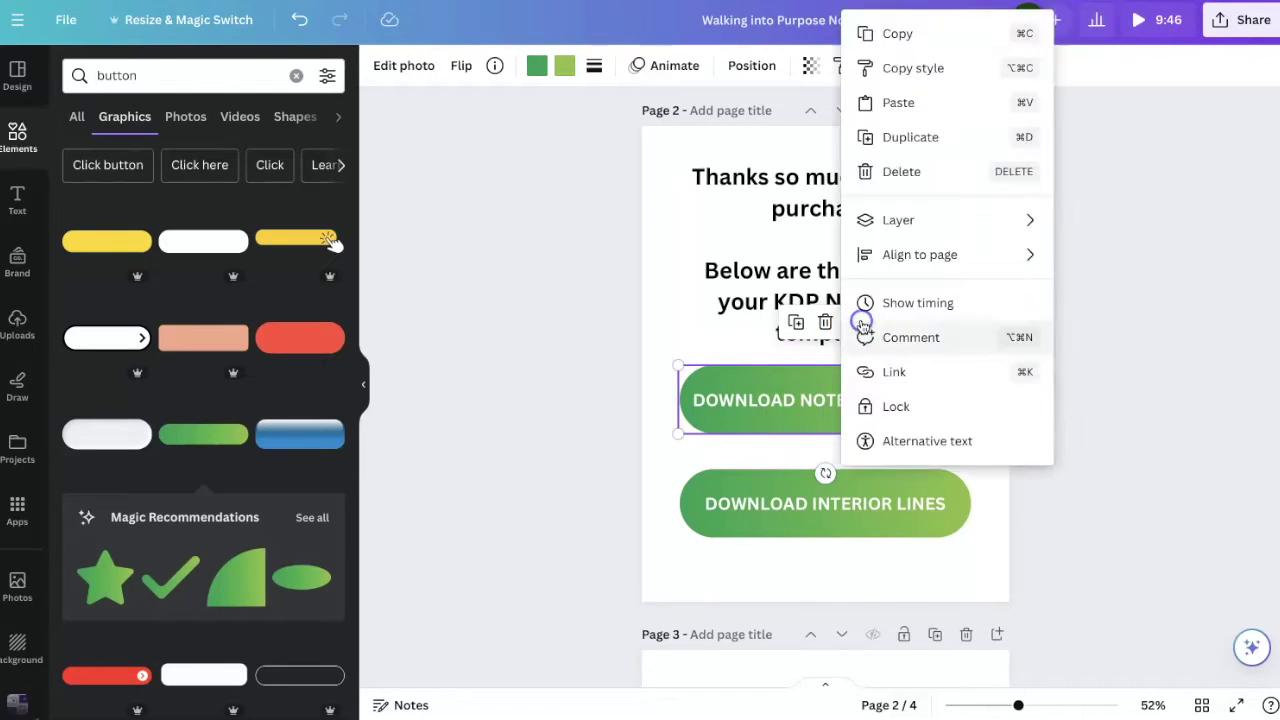
left_click(880, 371)
left_click(143, 11)
left_click(143, 11)
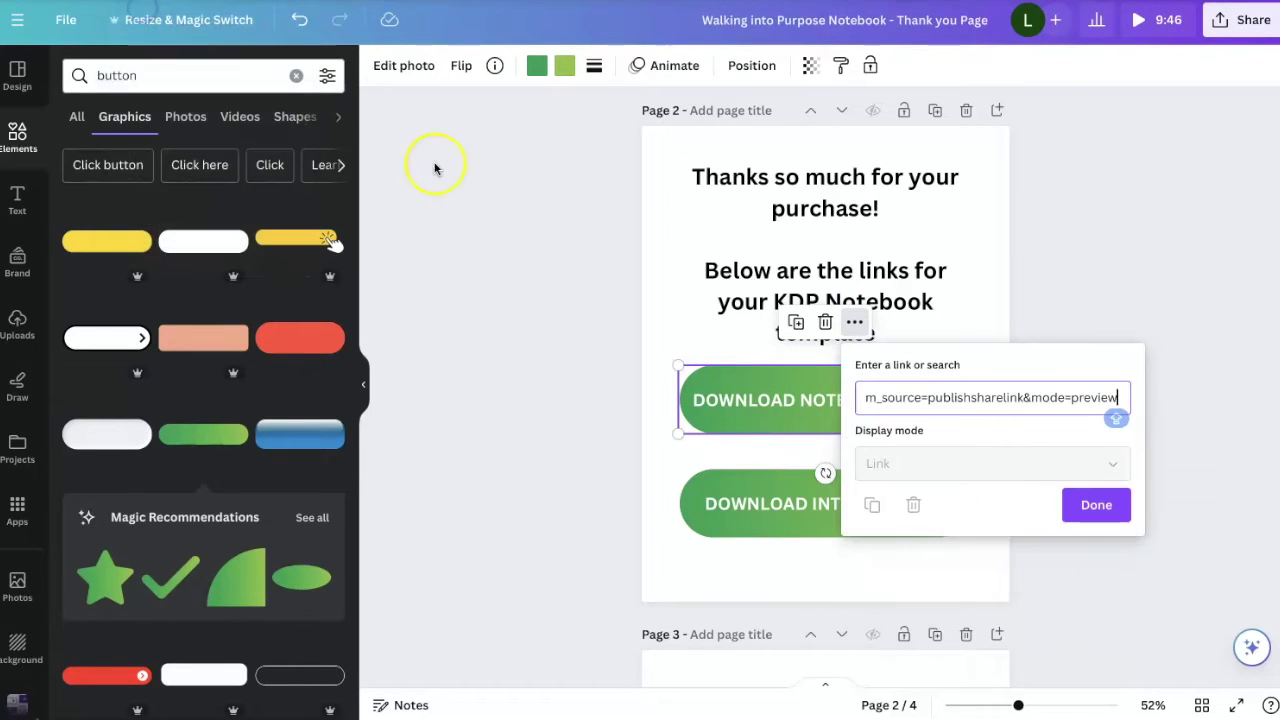
left_click(1096, 507)
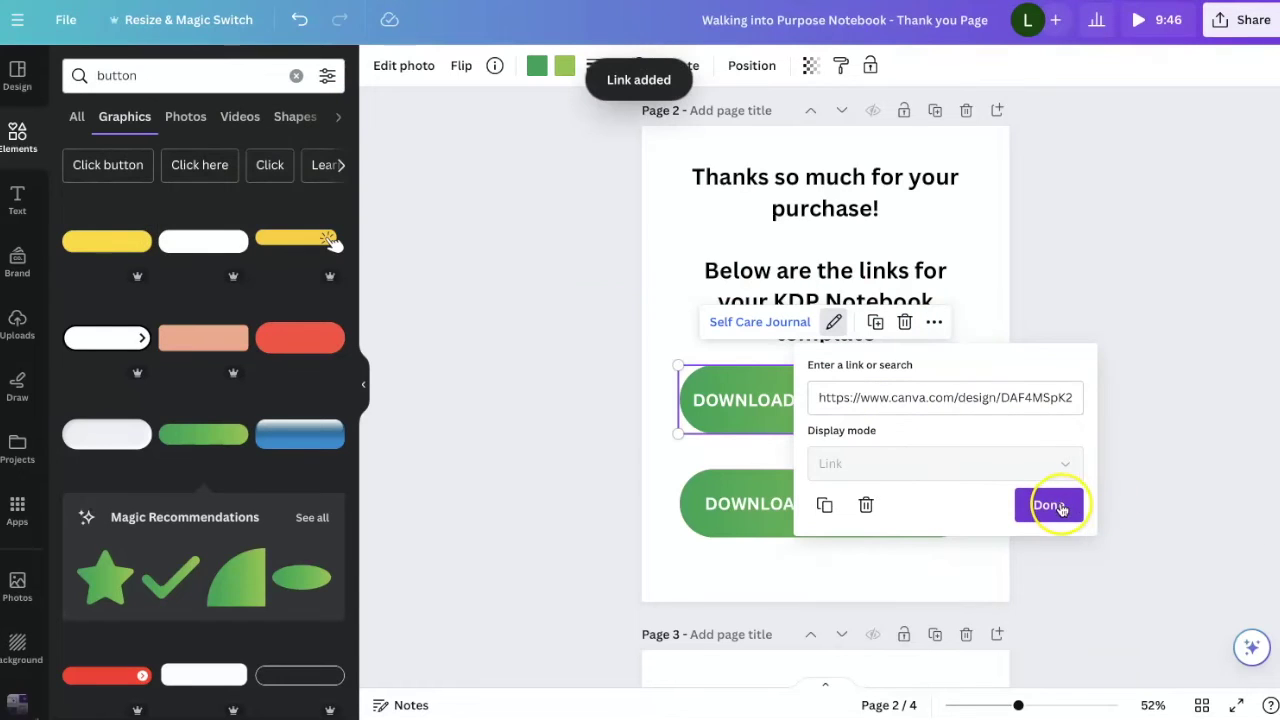
left_click(1060, 507)
left_click(1137, 448)
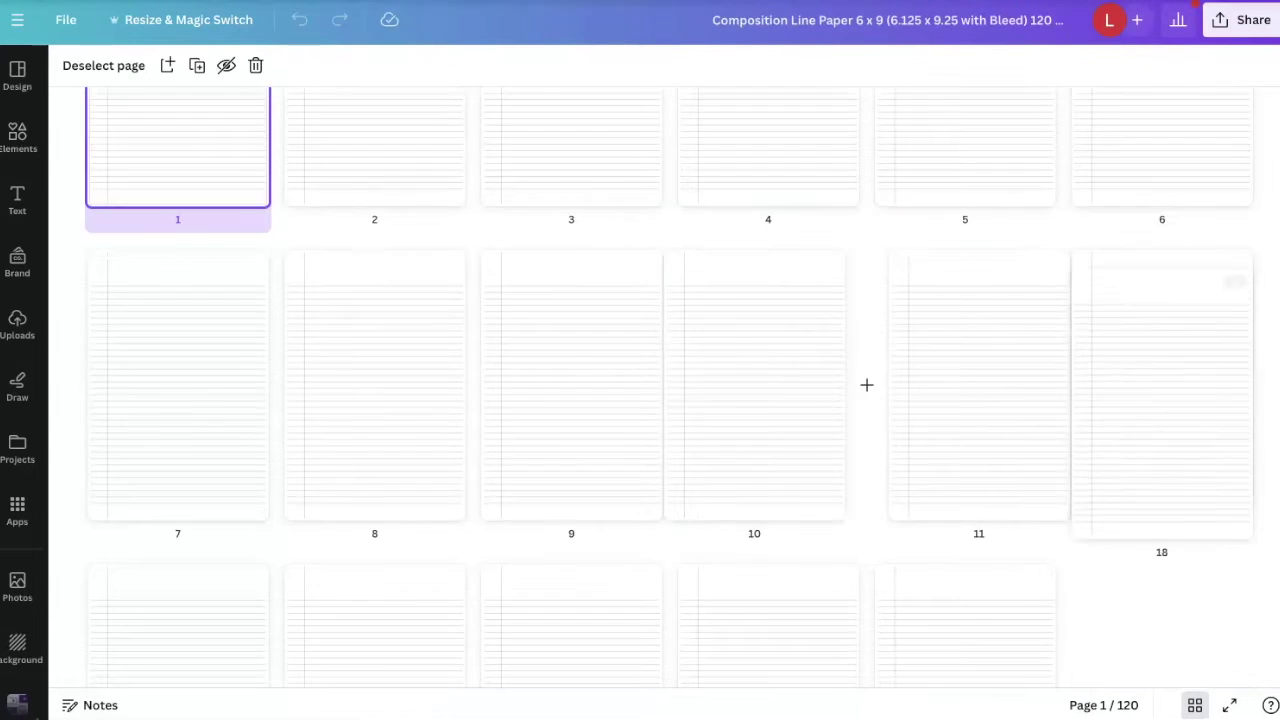
Step: Create the lined interior's template link and paste it onto the DOWNLOAD INTERIOR LINES button
left_click(1240, 20)
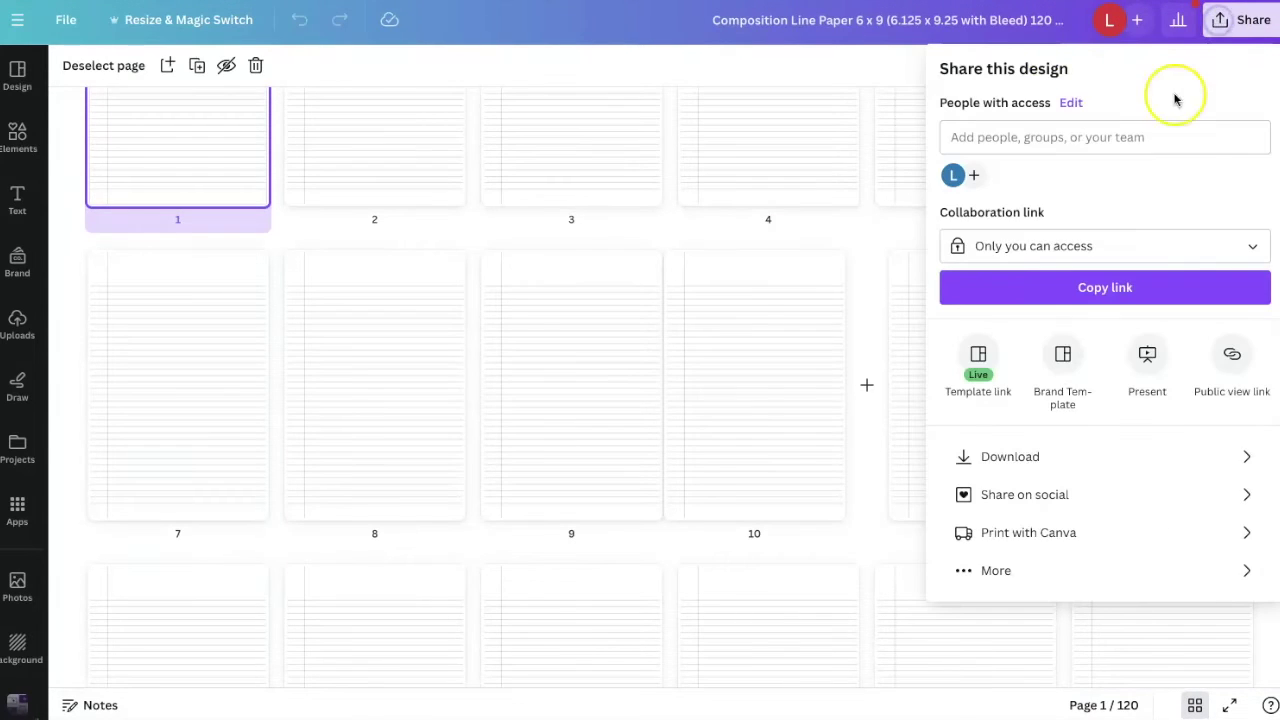
left_click(980, 357)
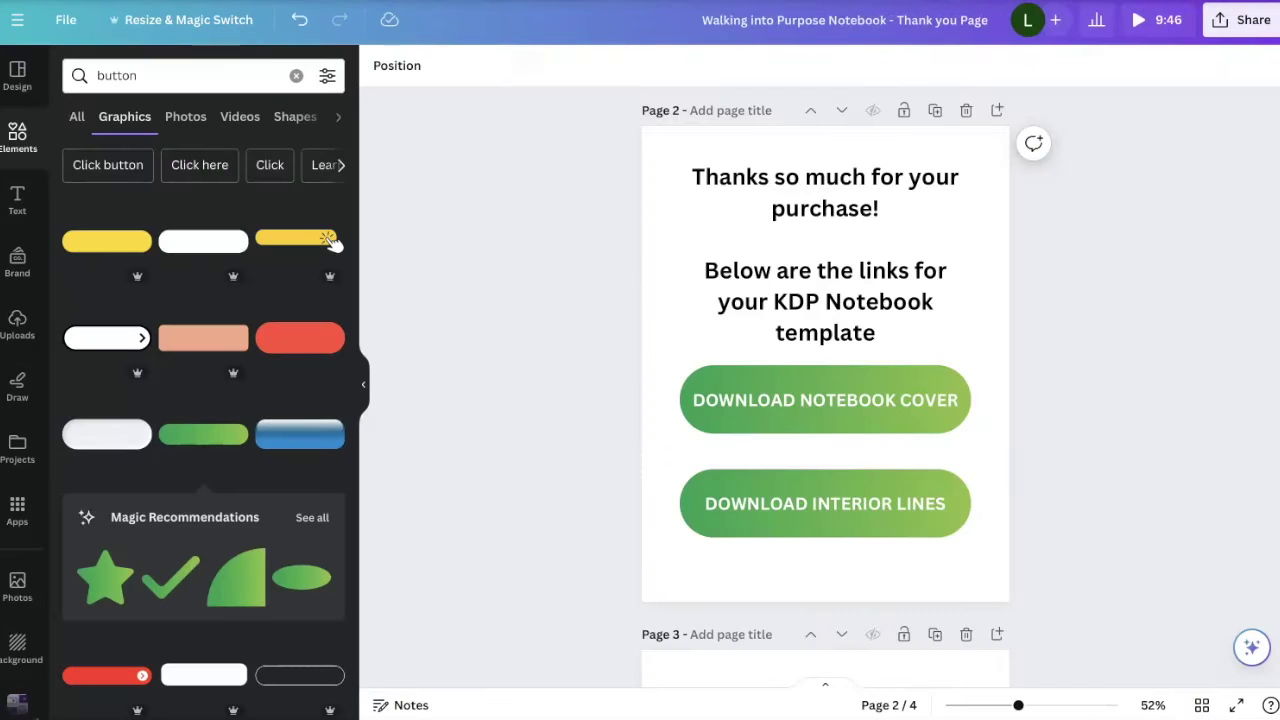
left_click(802, 488)
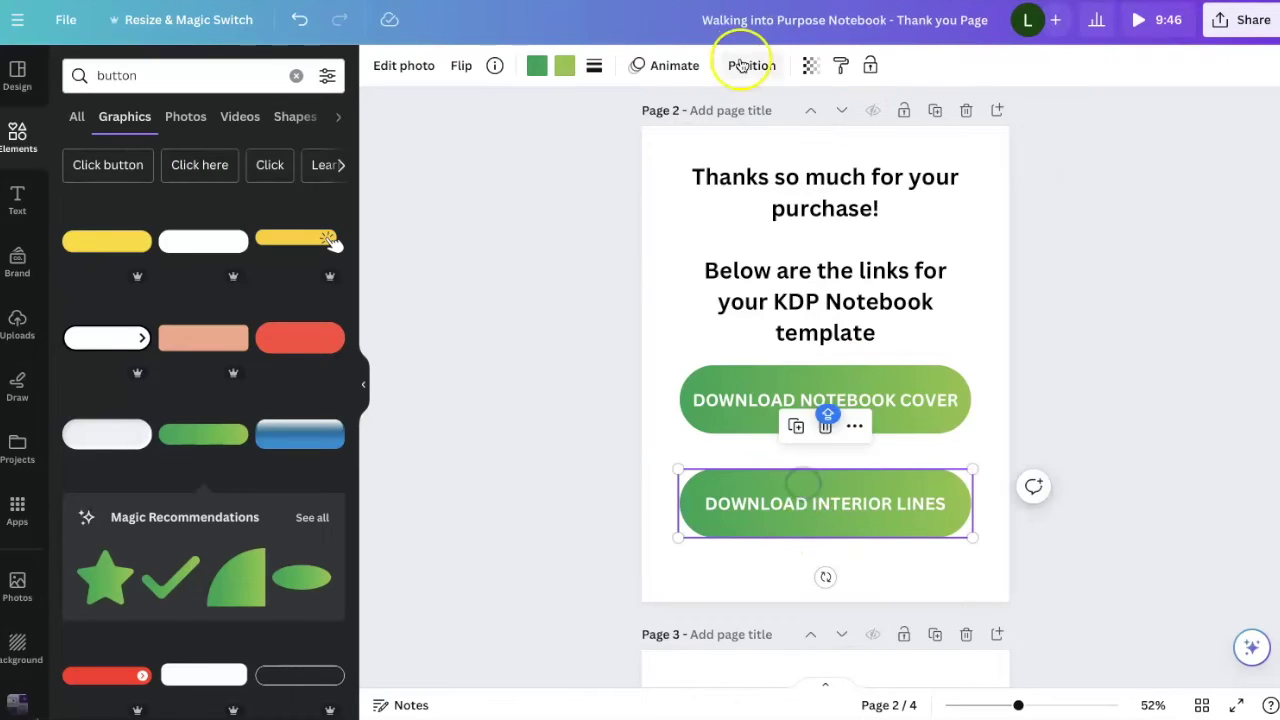
left_click(854, 426)
left_click(894, 371)
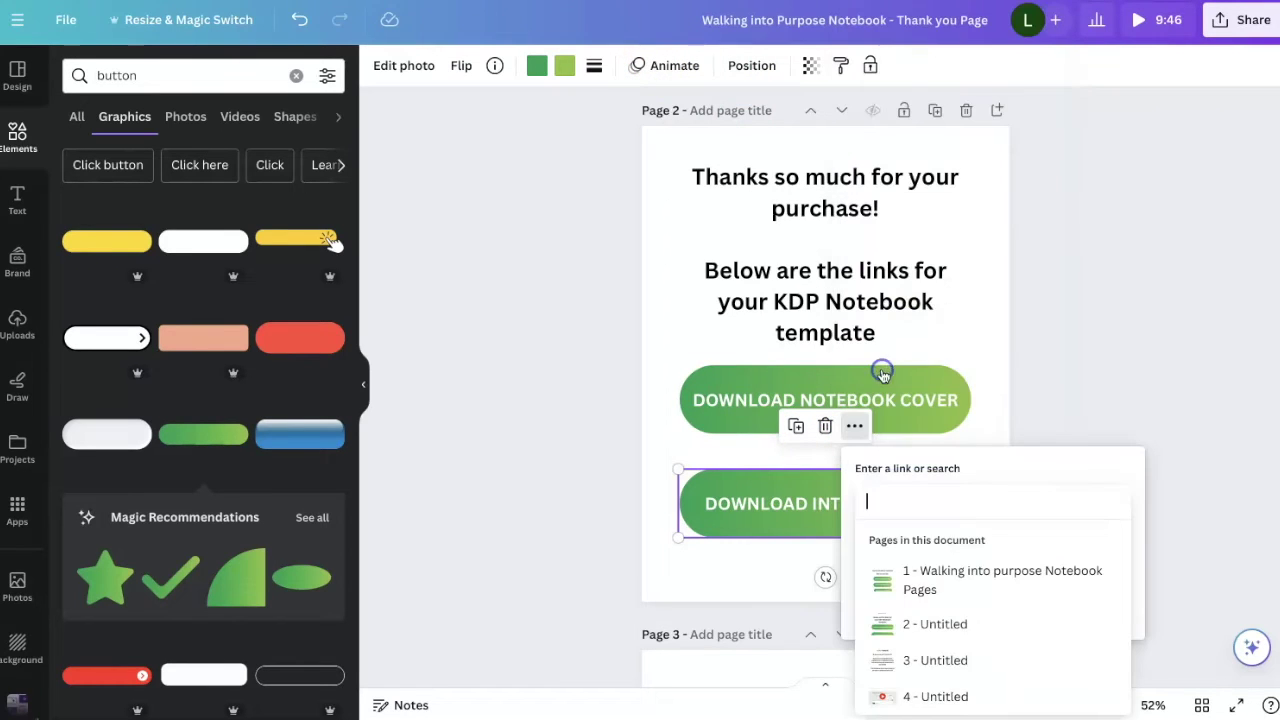
right_click(110, 2)
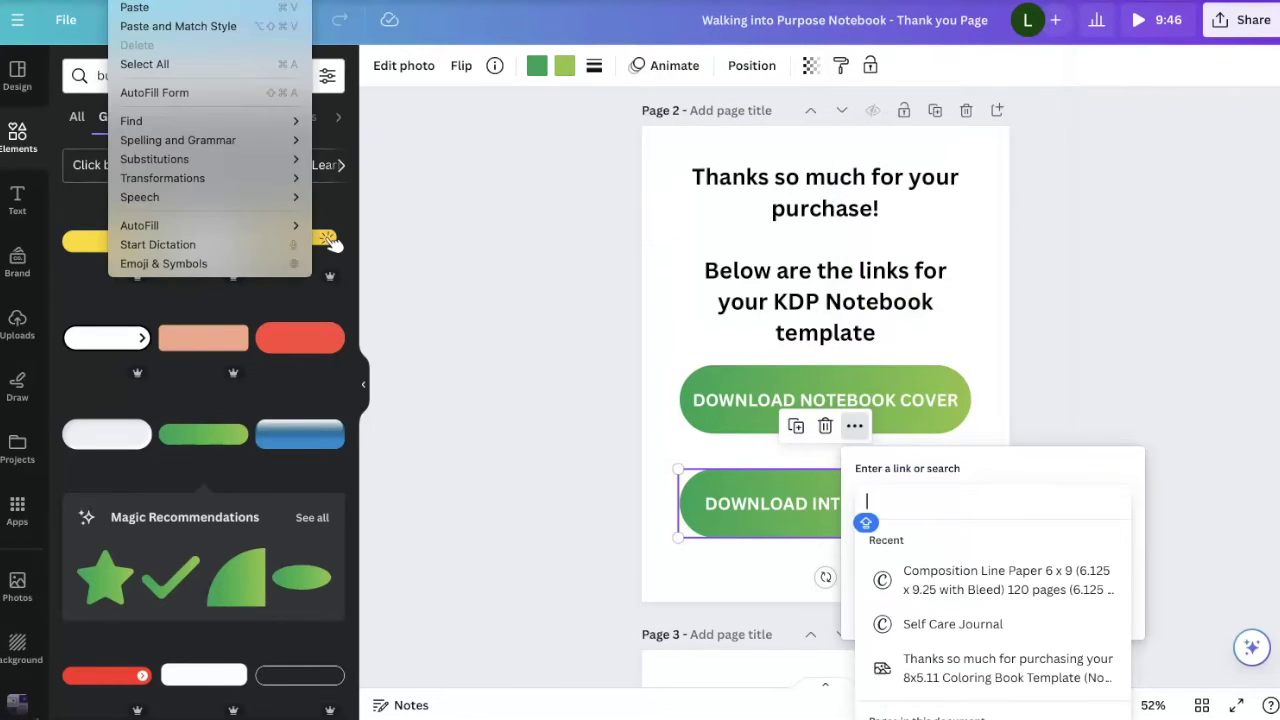
left_click(150, 17)
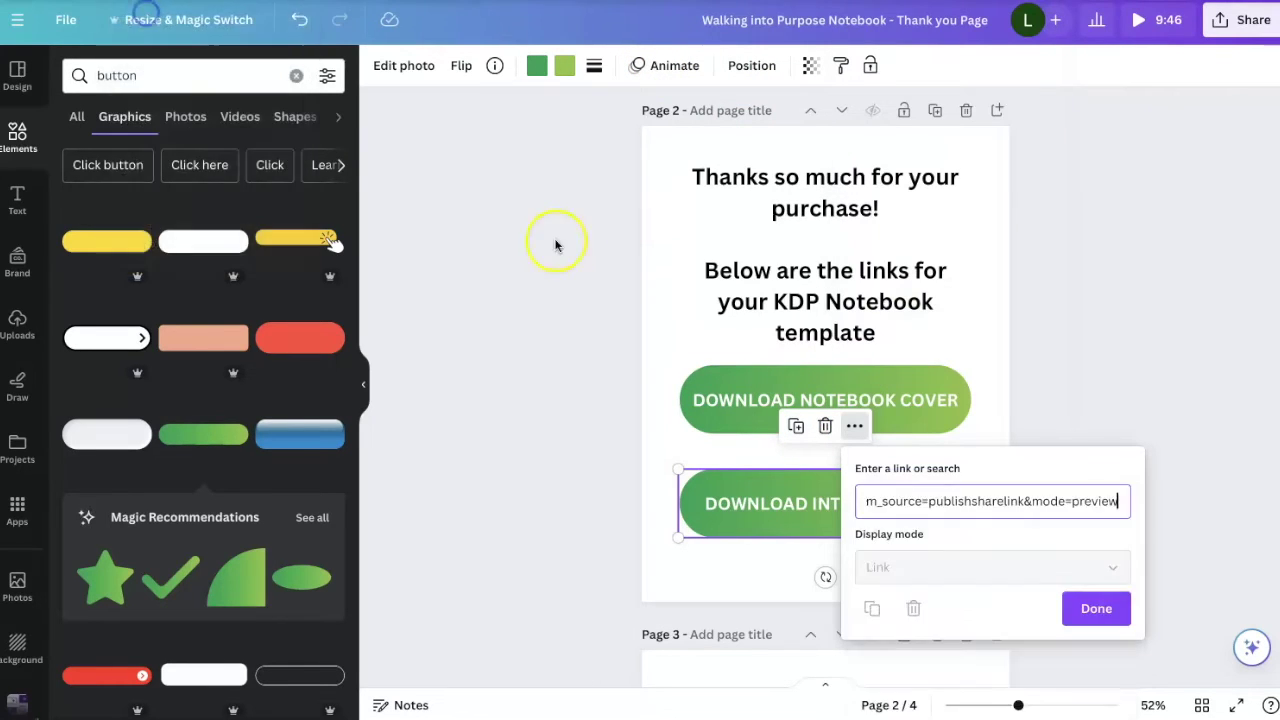
left_click(1100, 606)
scroll(1040, 360, "up", 5)
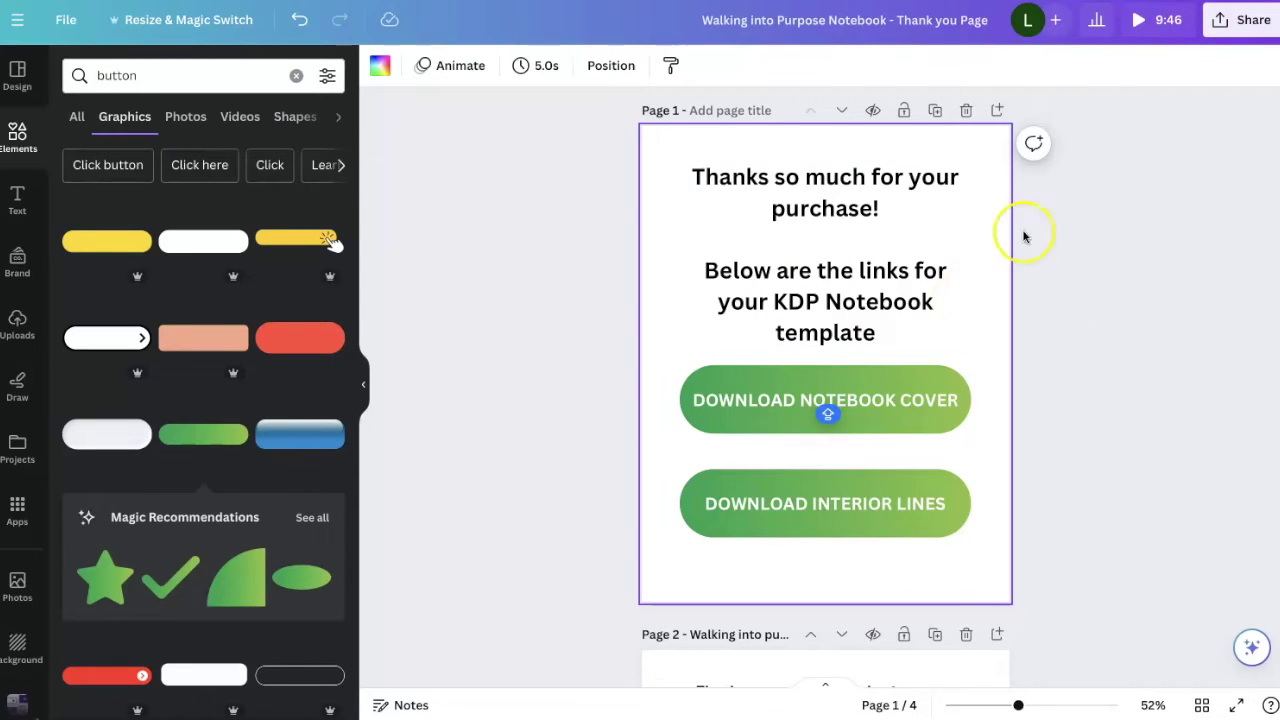
Step: Present the thank-you design full screen and follow the notebook cover button's link
left_click(1238, 20)
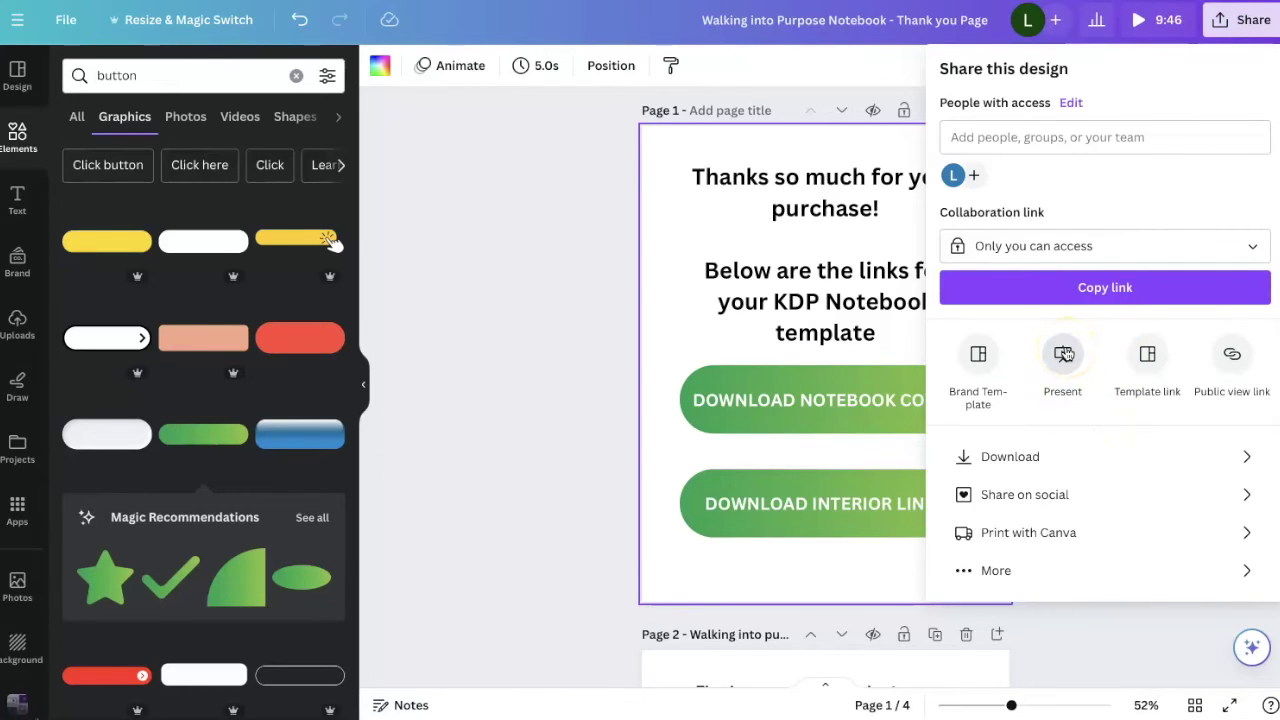
left_click(1065, 354)
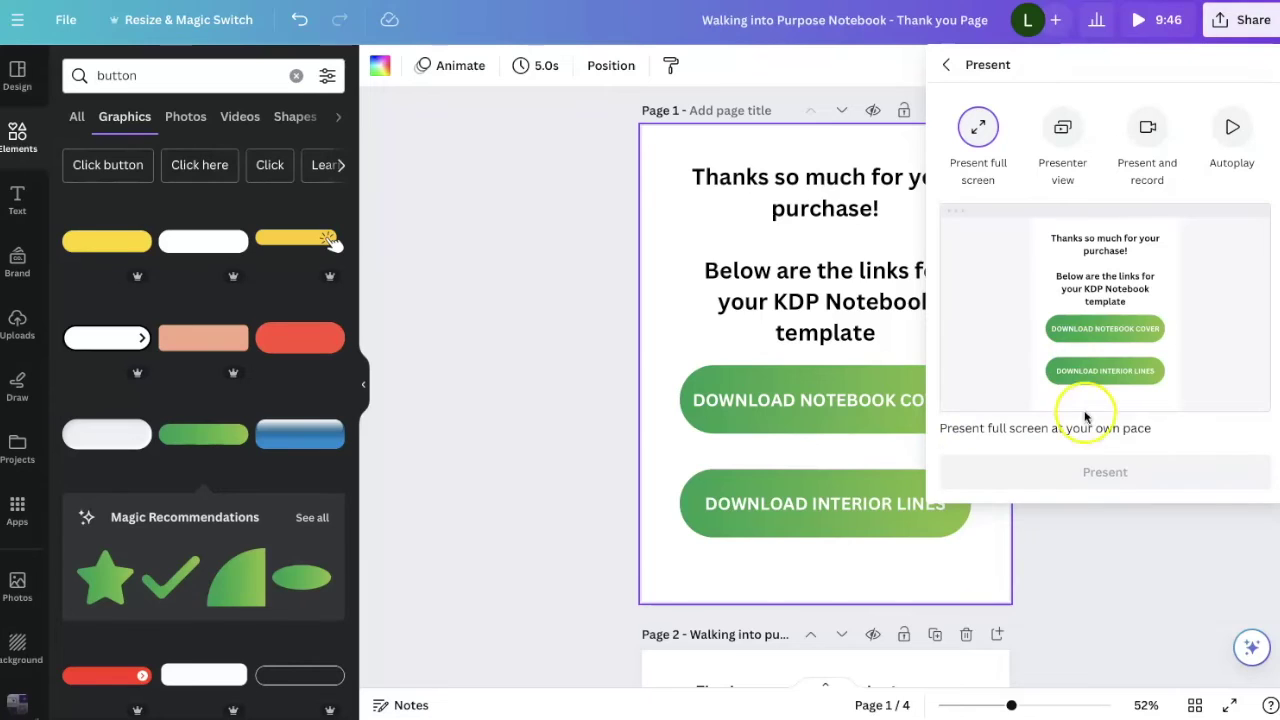
left_click(1088, 472)
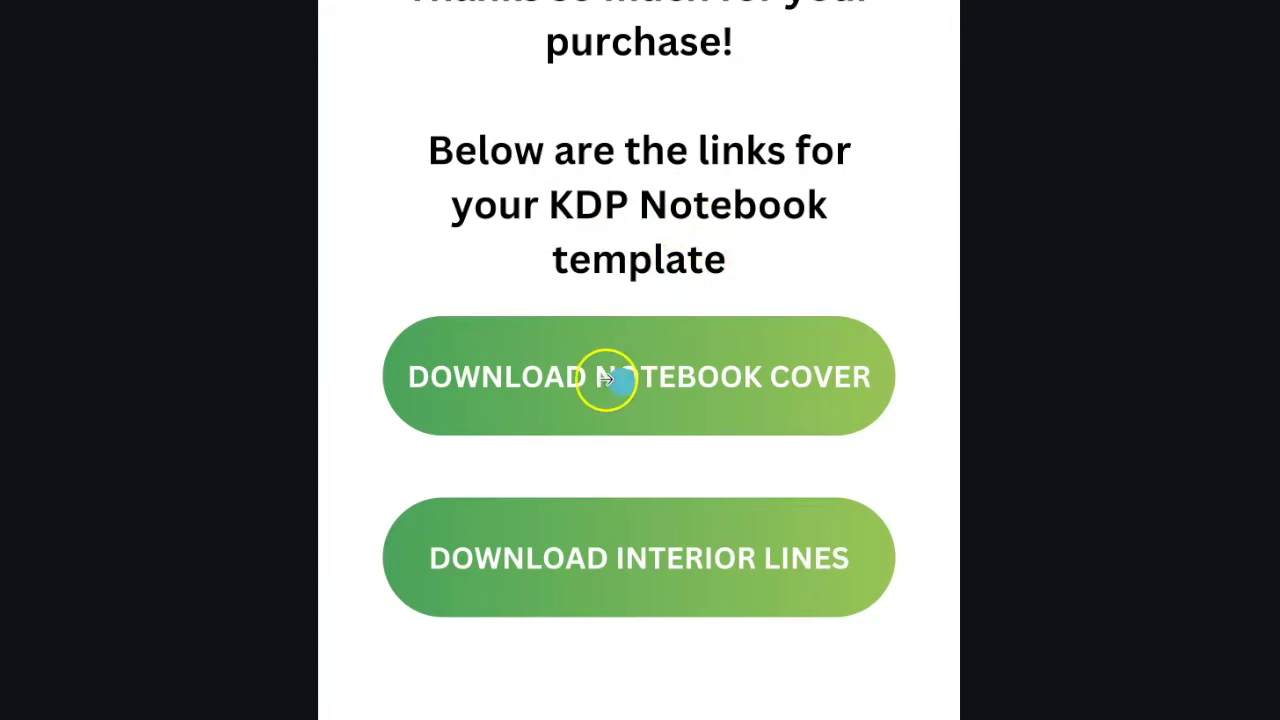
left_click(686, 377)
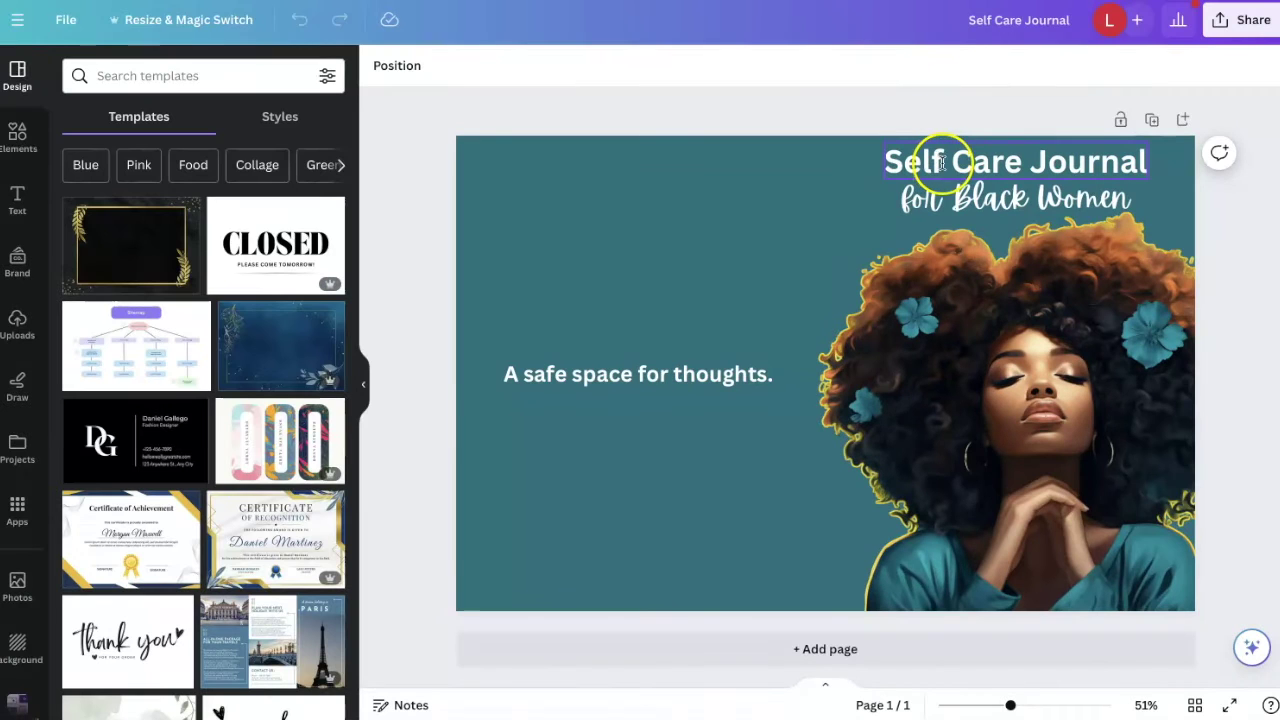
Step: Retitle the journal cover to Melanin Journal and make its page background yellow
left_click(942, 158)
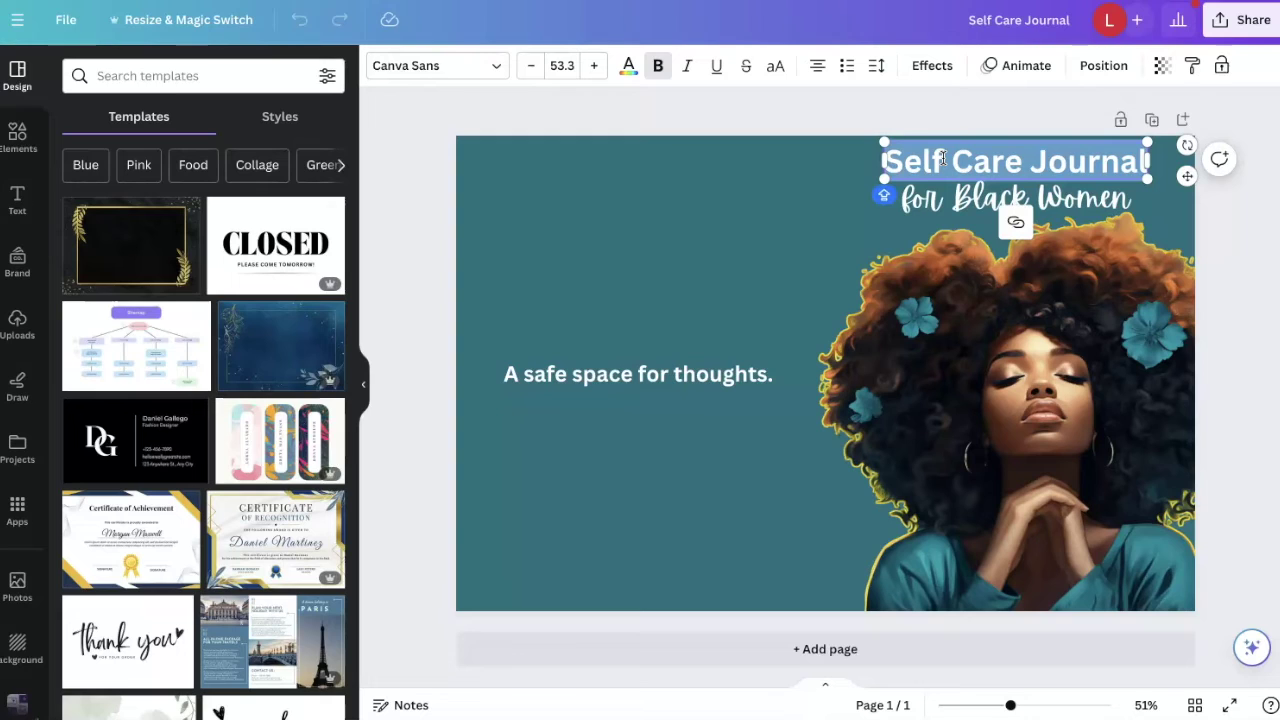
type("Melanin")
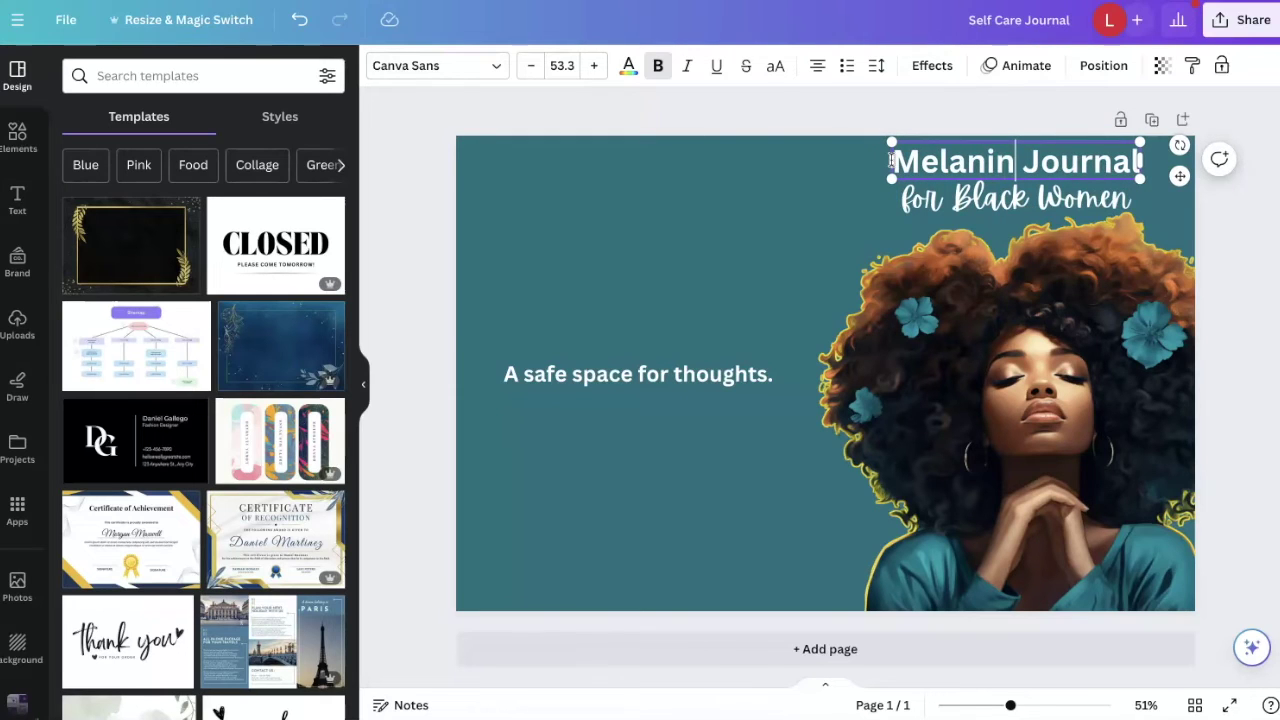
type("ya")
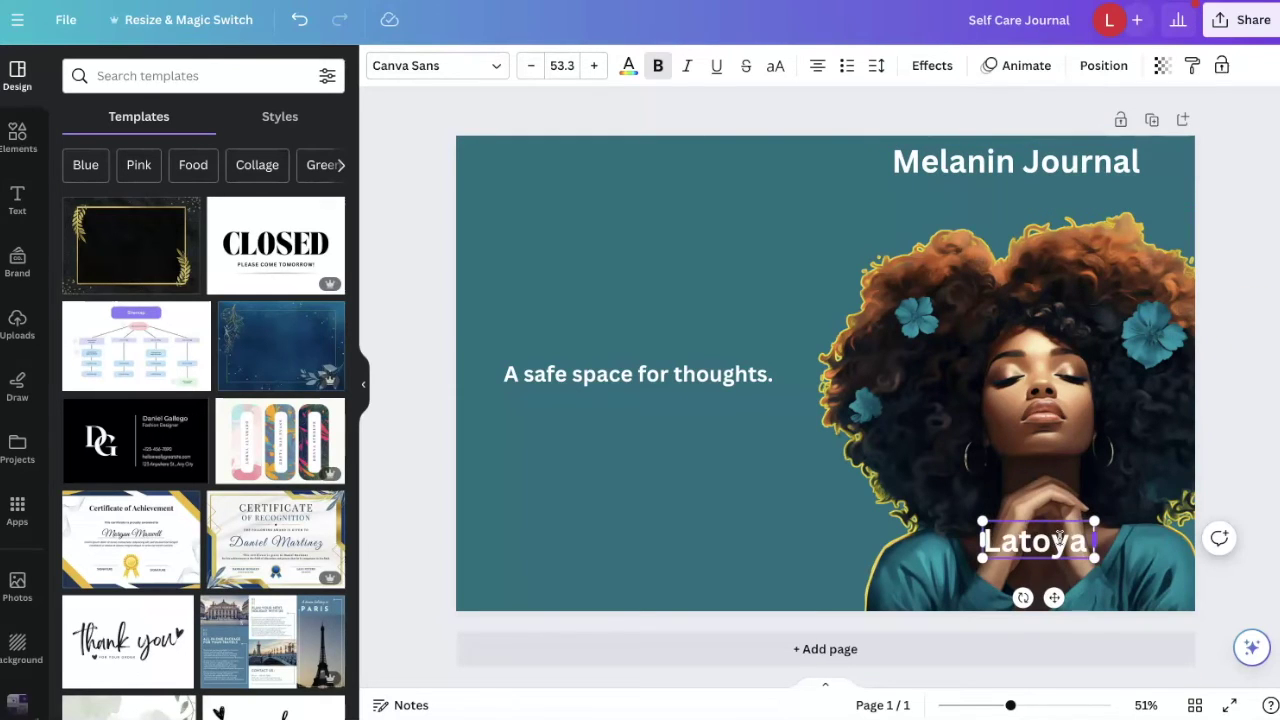
type(" Nicole")
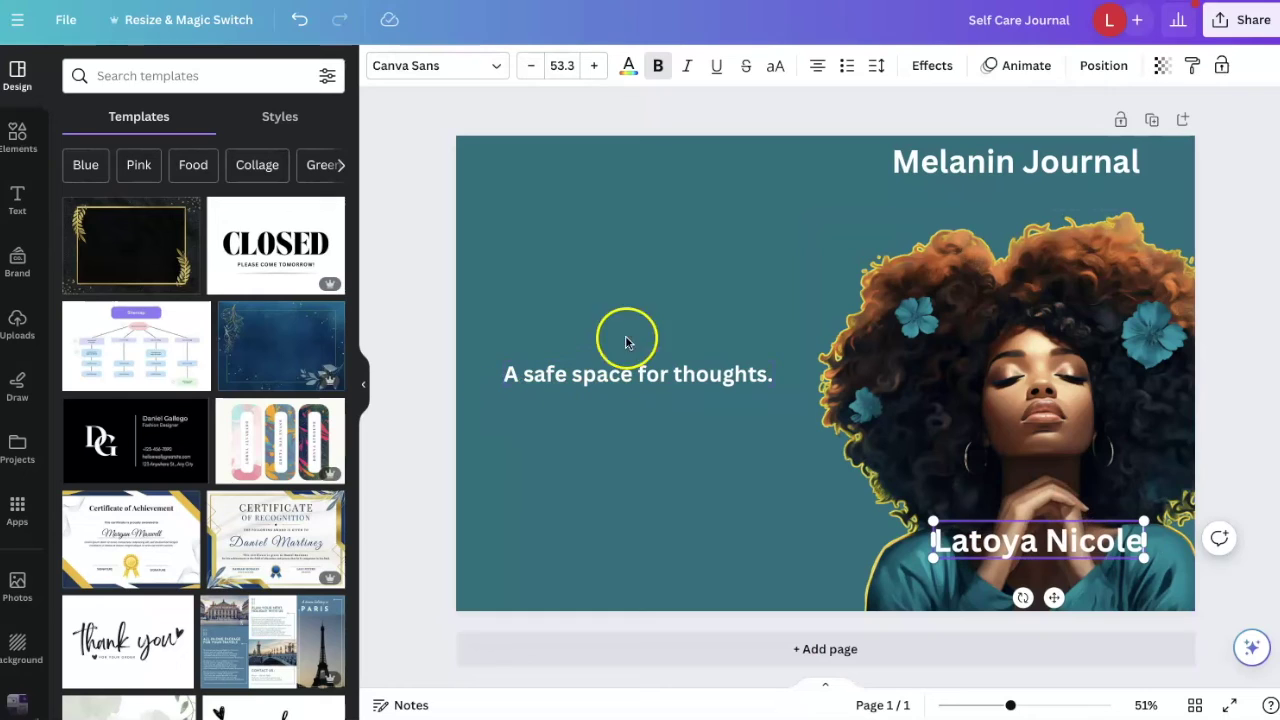
left_click(610, 201)
left_click(377, 66)
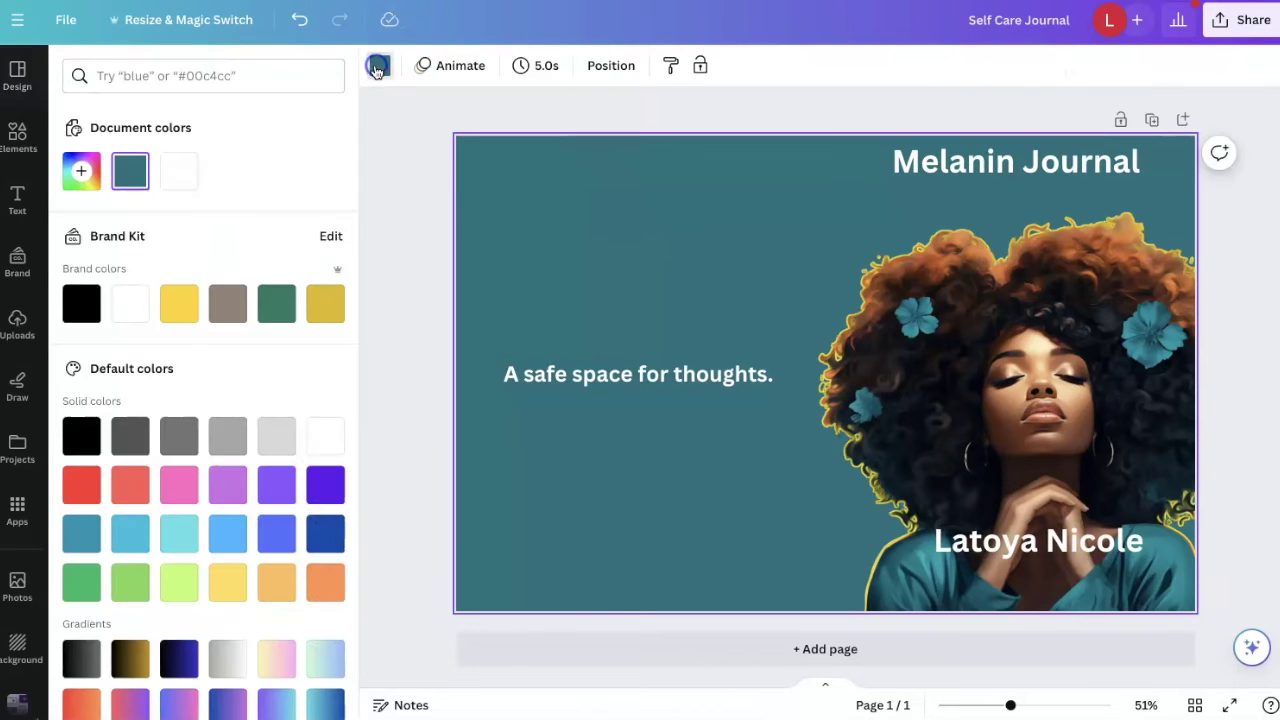
left_click(178, 305)
left_click(227, 304)
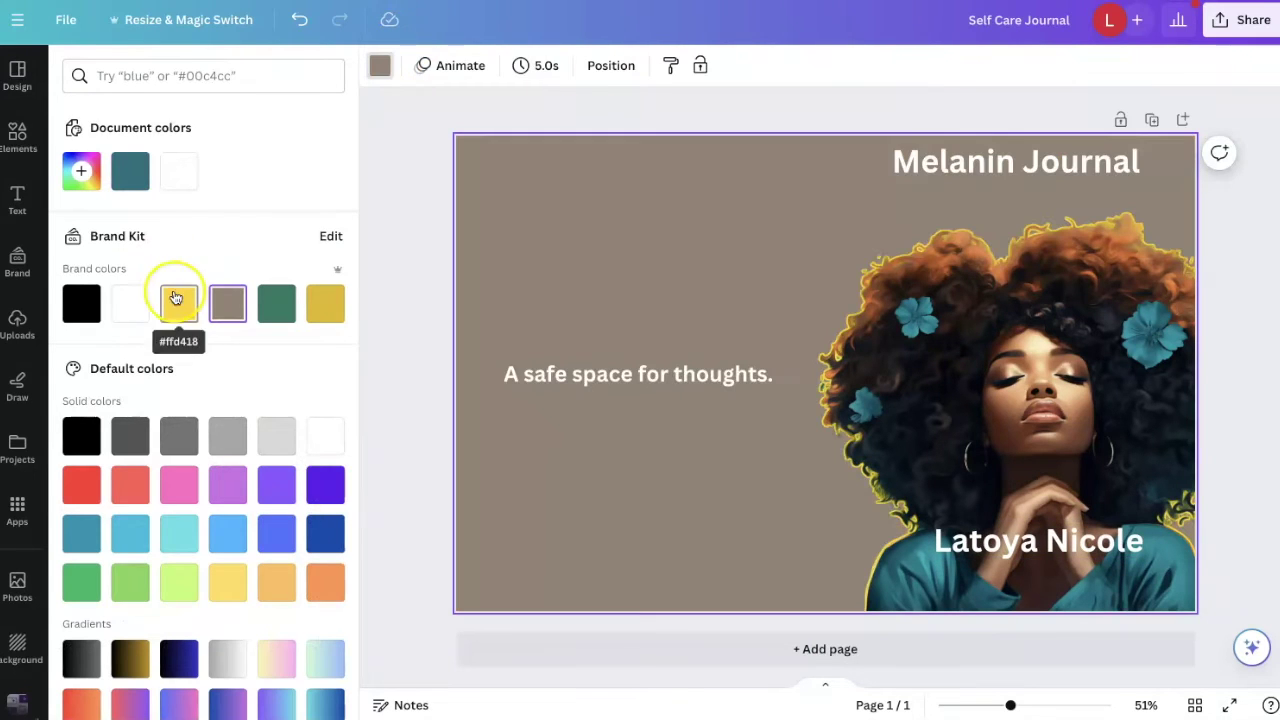
left_click(299, 21)
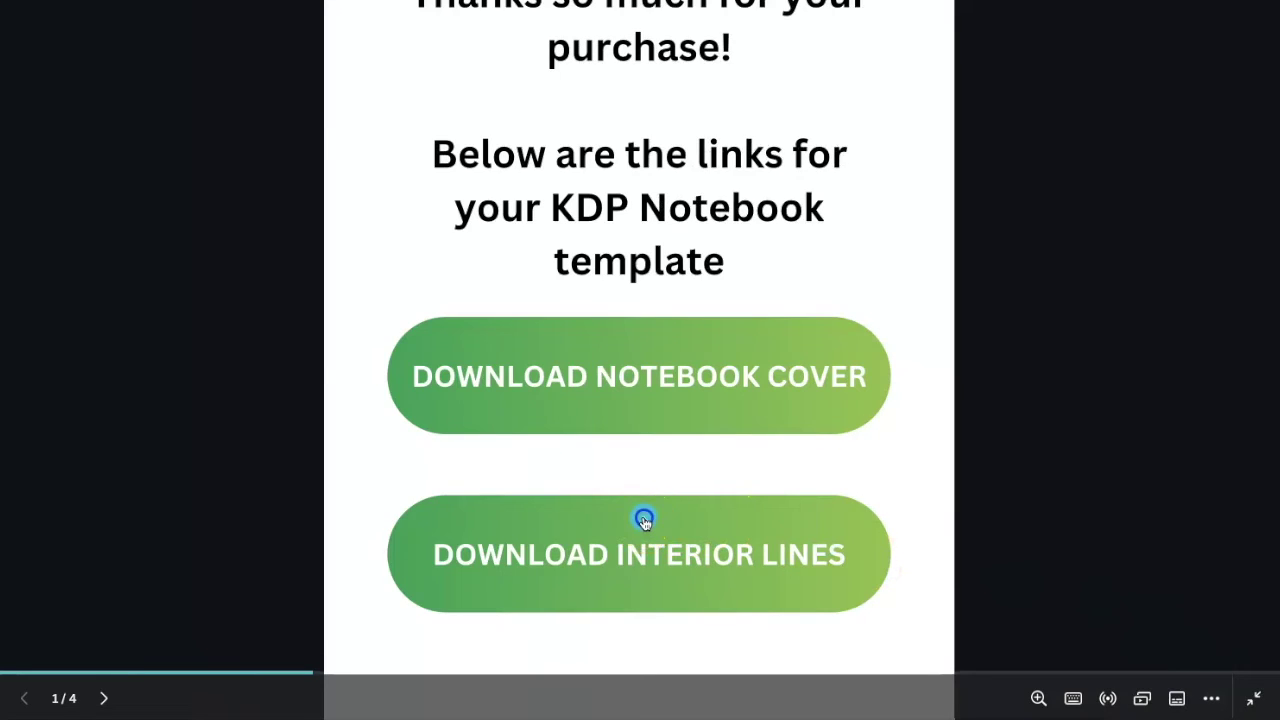
Step: Follow the interior lines link and open page 1 of the Composition Line Paper template
left_click(644, 520)
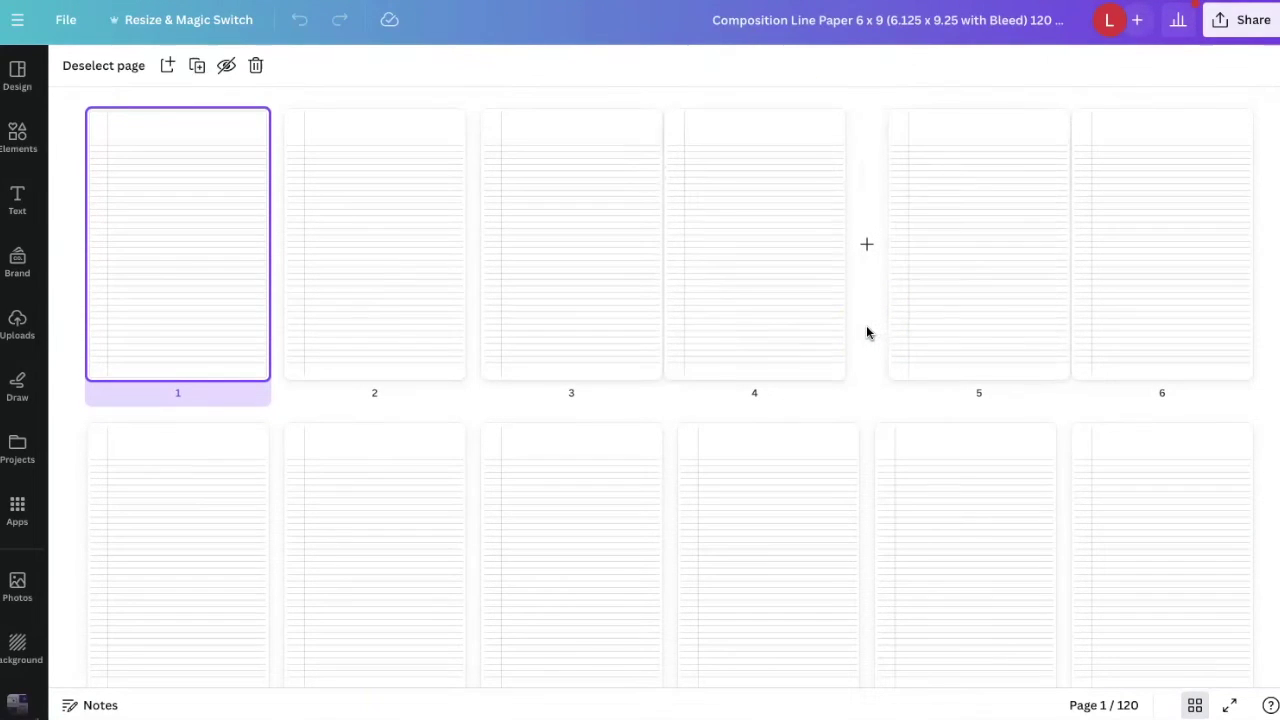
double_click(163, 231)
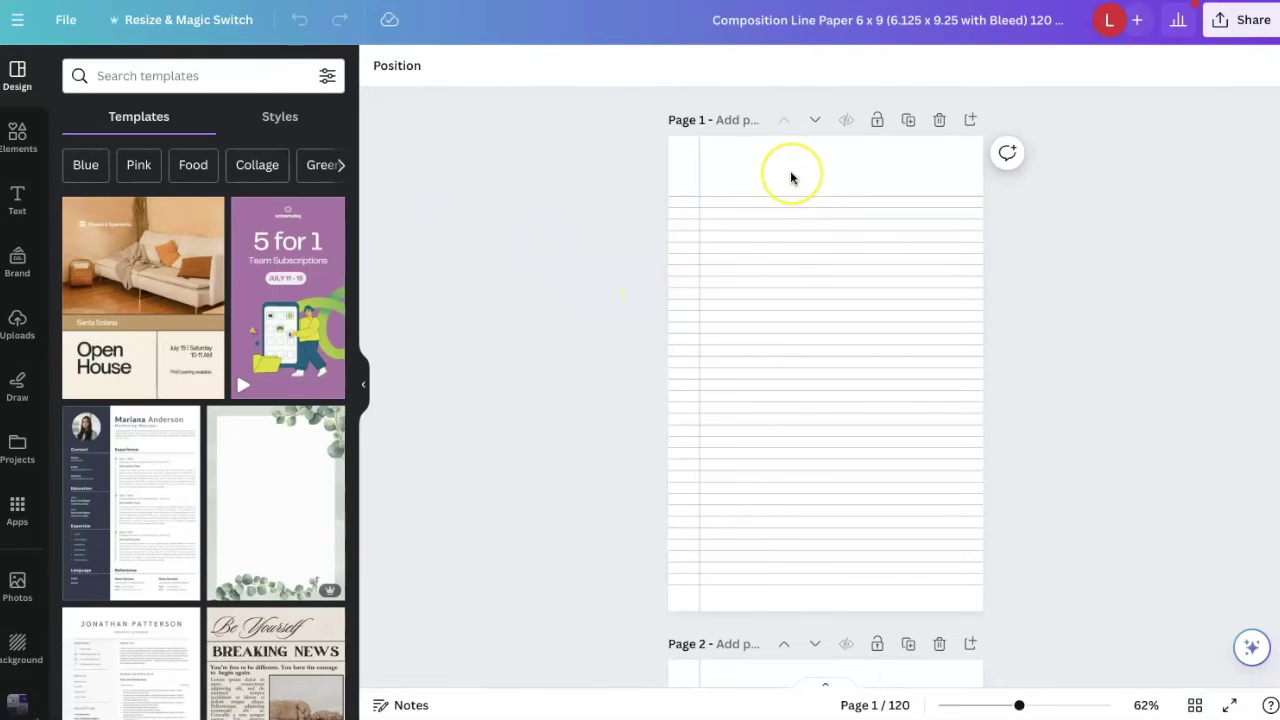
Step: Search elements for 'flow' and add the floral sketch graphic to the page
left_click(17, 138)
left_click(149, 77)
type("fl")
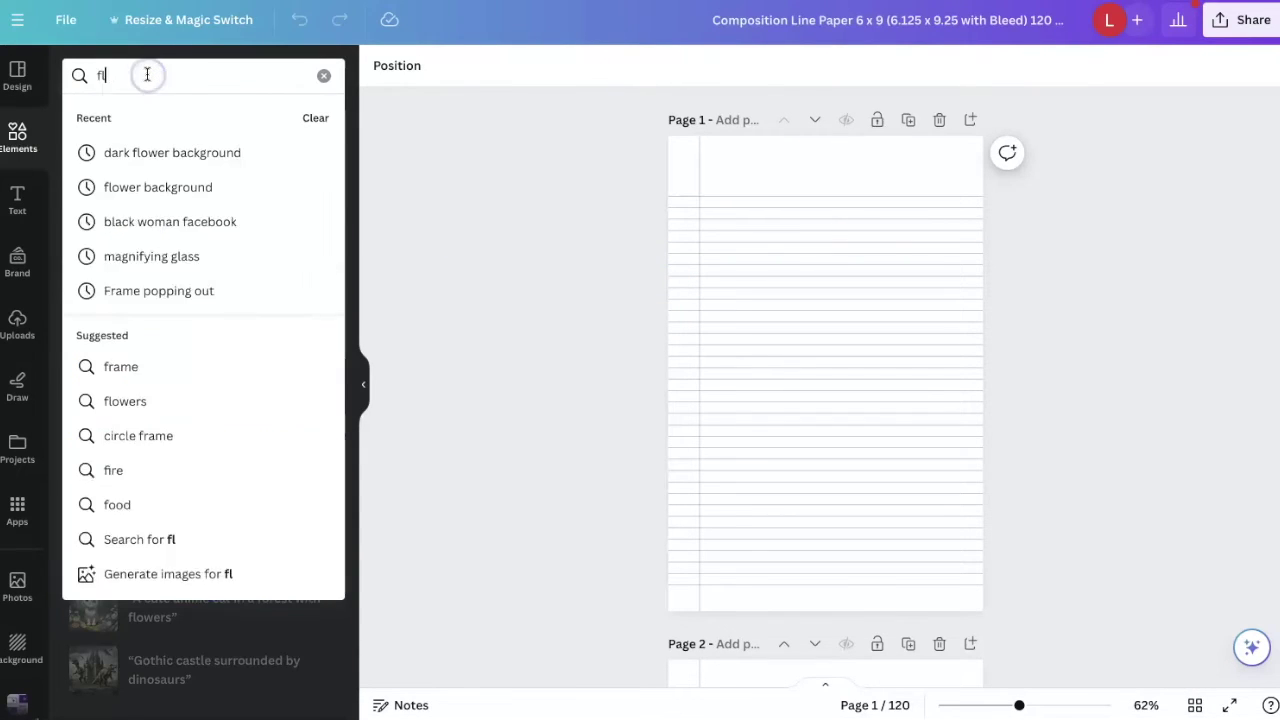
type("ower")
key("Return")
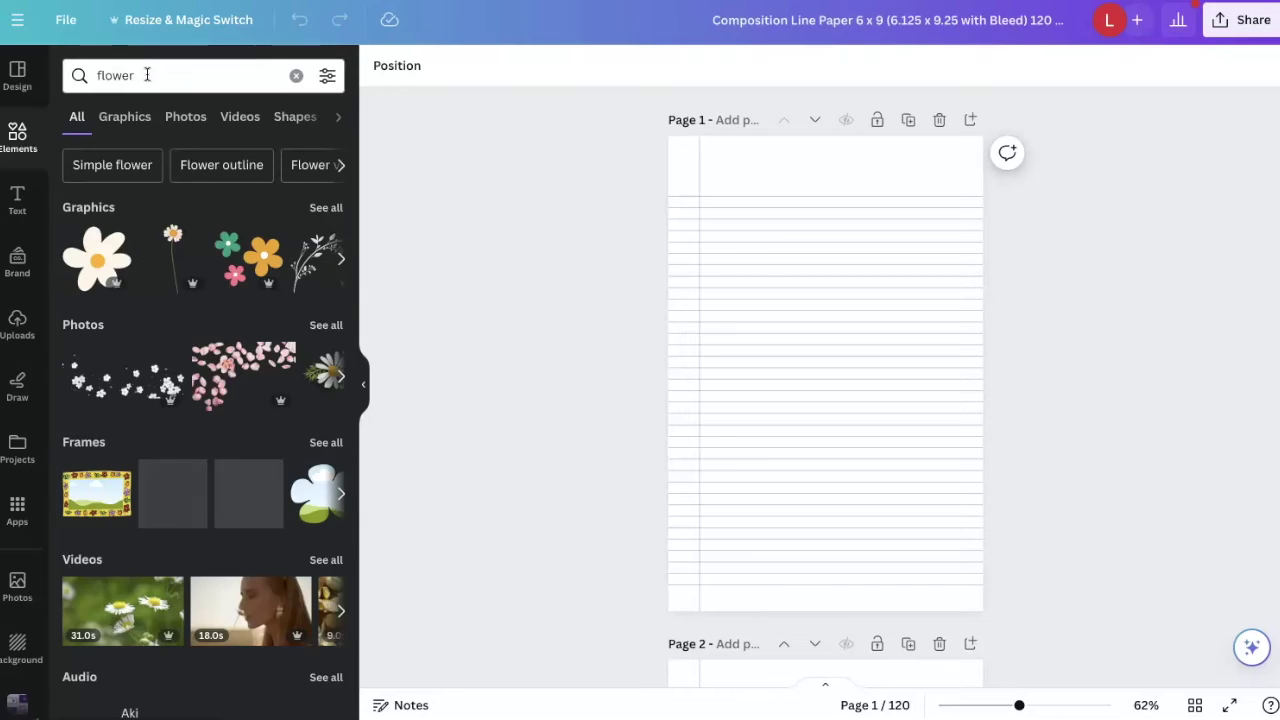
left_click(177, 257)
Step: Move the floral graphic to the bottom-right corner, shrink it and tilt it clockwise
left_click_drag(833, 390, 917, 515)
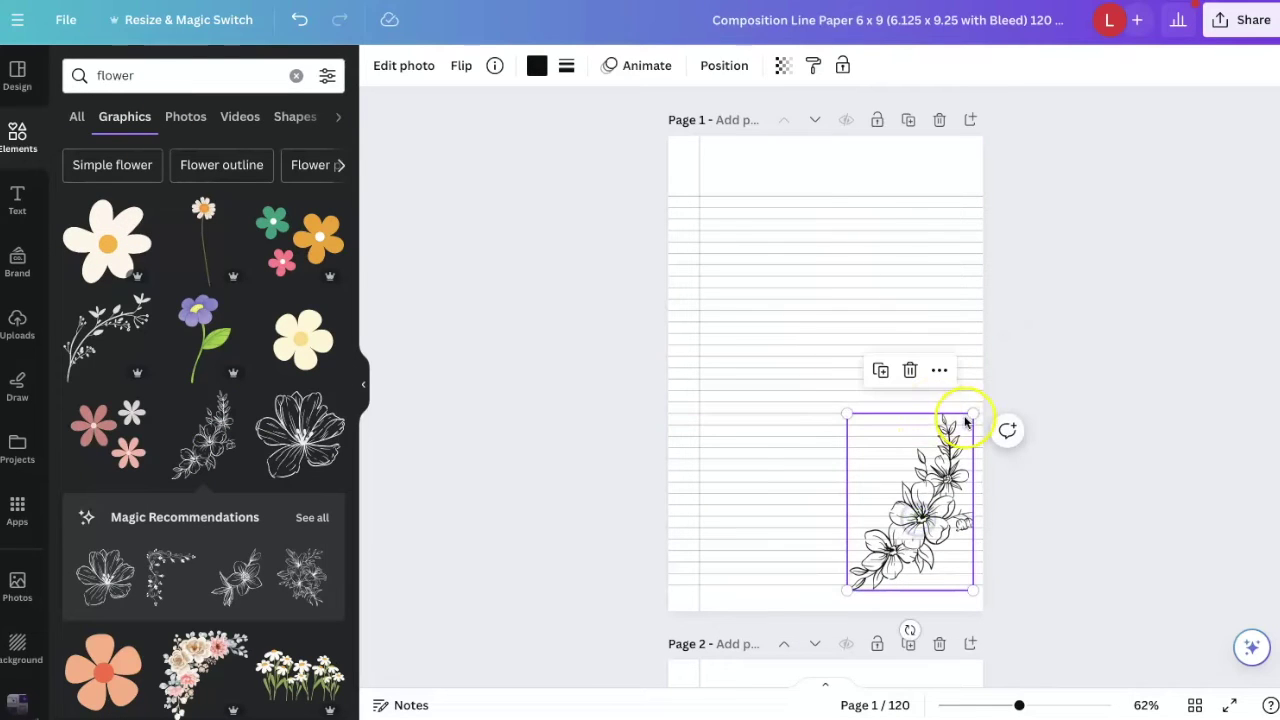
left_click_drag(970, 416, 915, 491)
left_click_drag(880, 626, 917, 609)
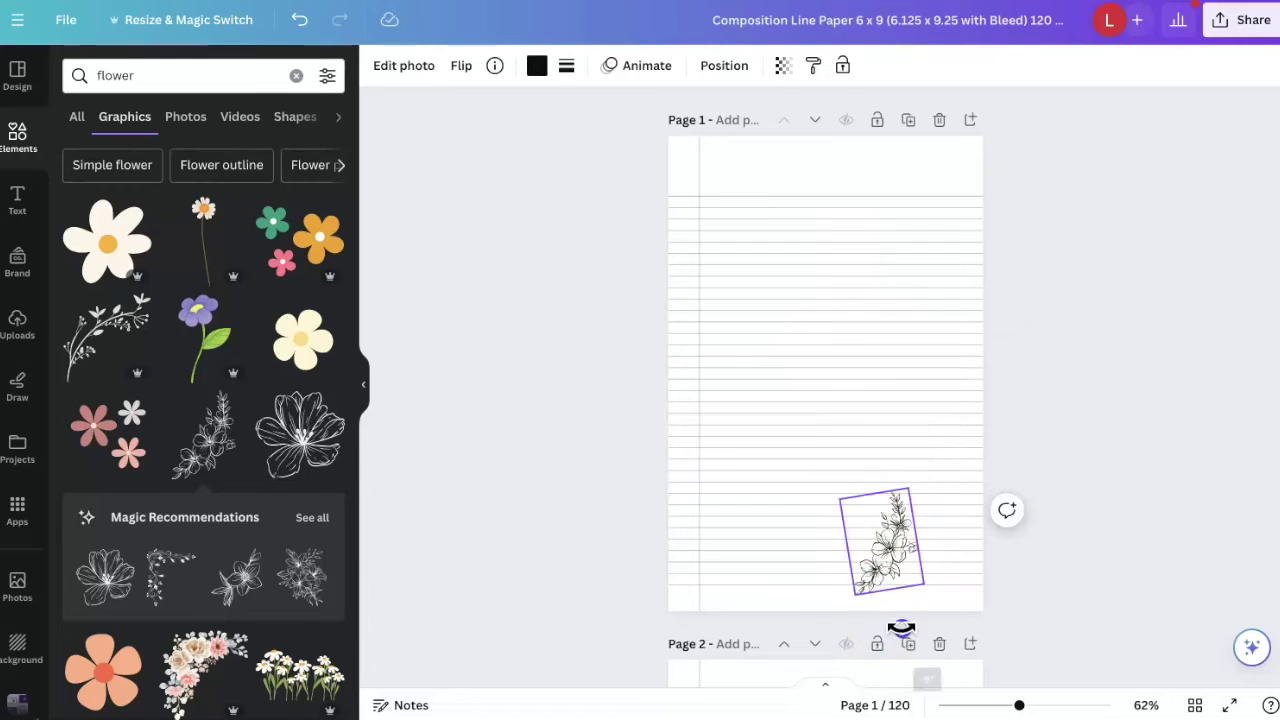
left_click_drag(912, 540, 943, 530)
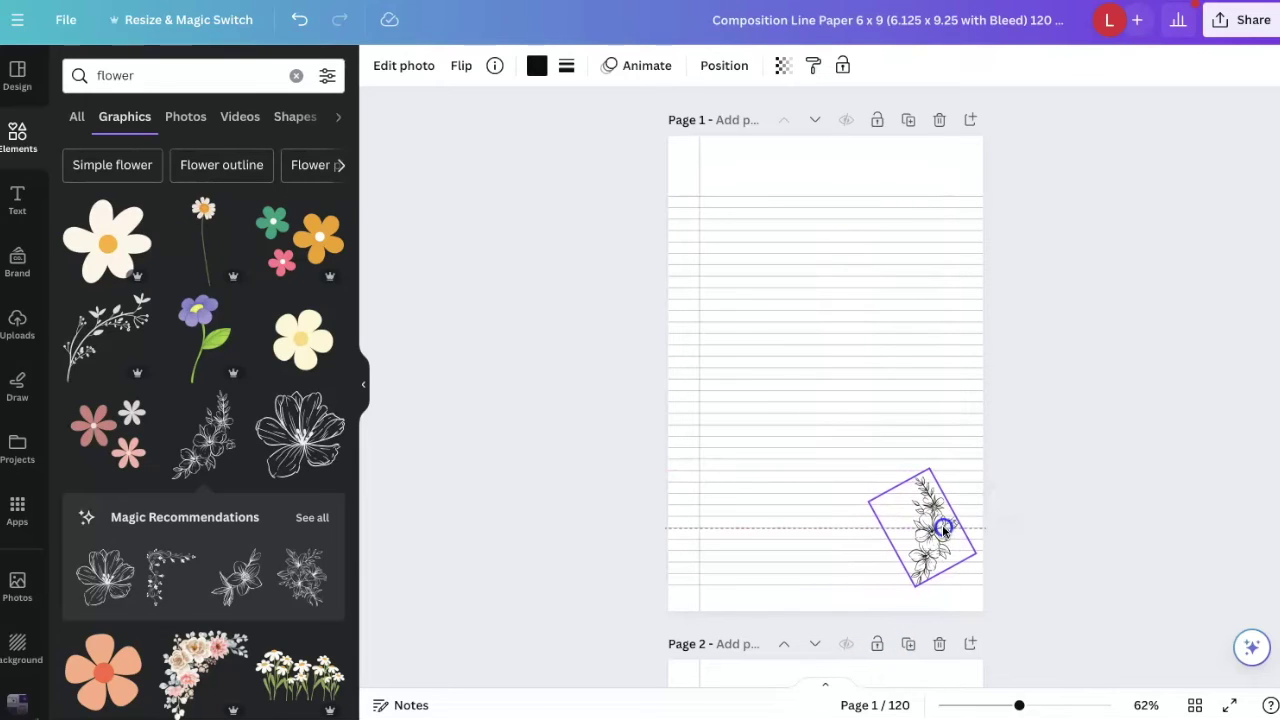
left_click(1149, 463)
left_click(932, 555)
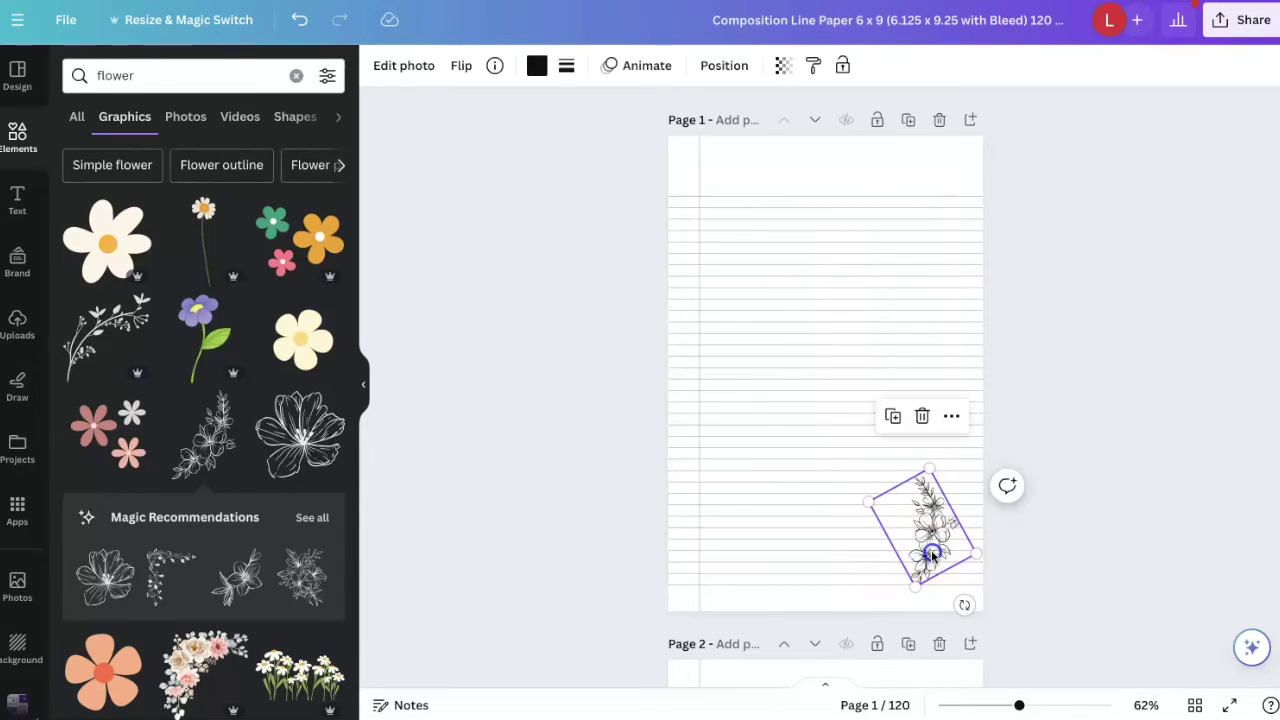
left_click_drag(966, 603, 972, 592)
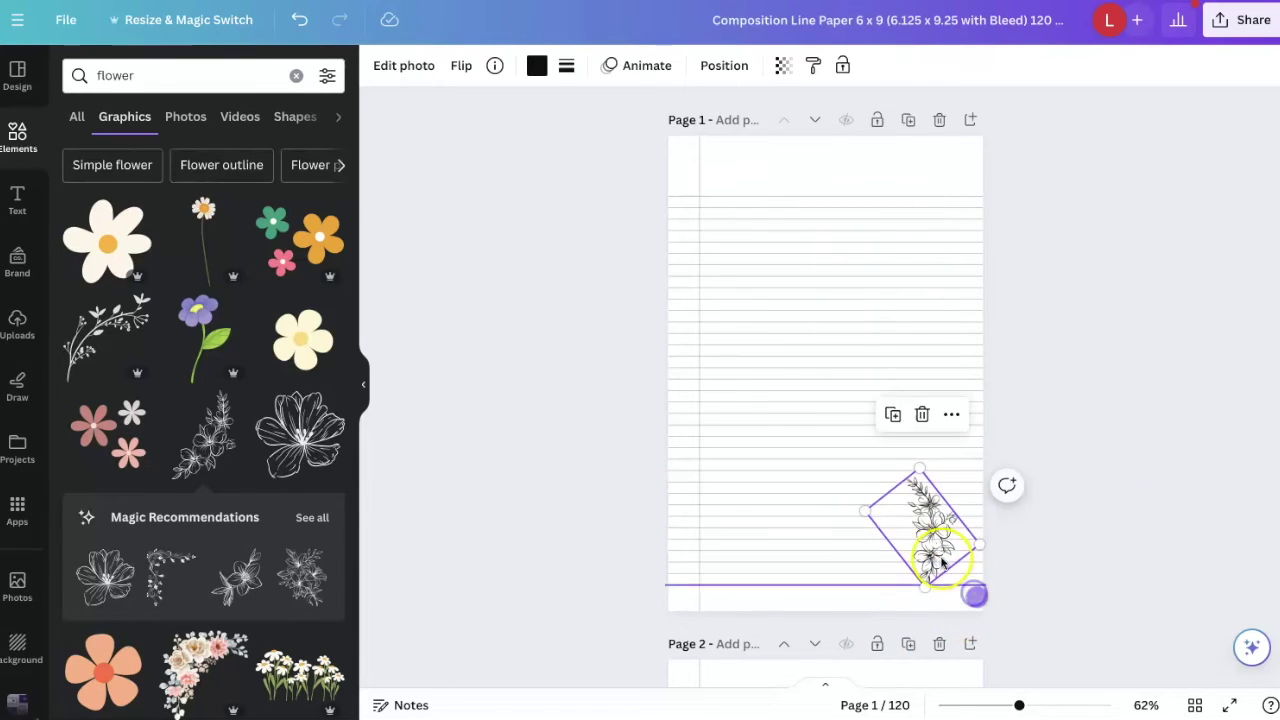
left_click_drag(934, 551, 942, 553)
left_click(1186, 349)
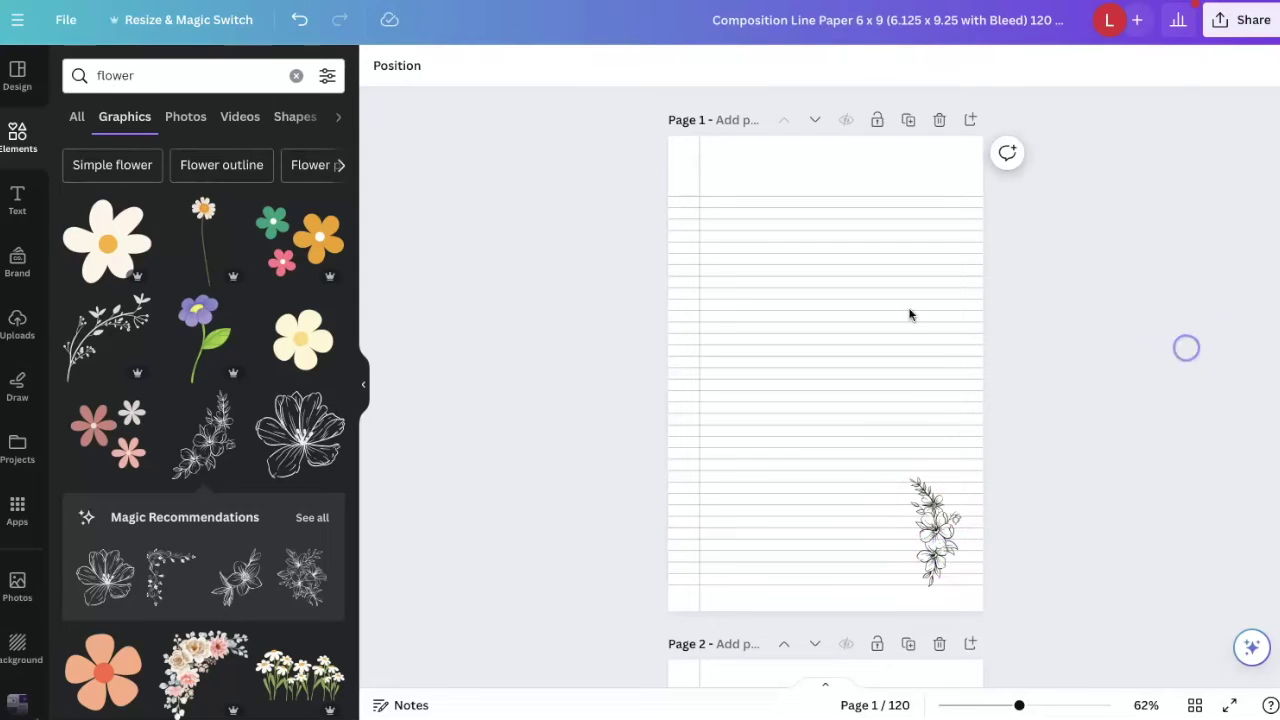
Step: Add a subheading text box reading 'Date:' to the page
left_click(17, 200)
left_click(140, 338)
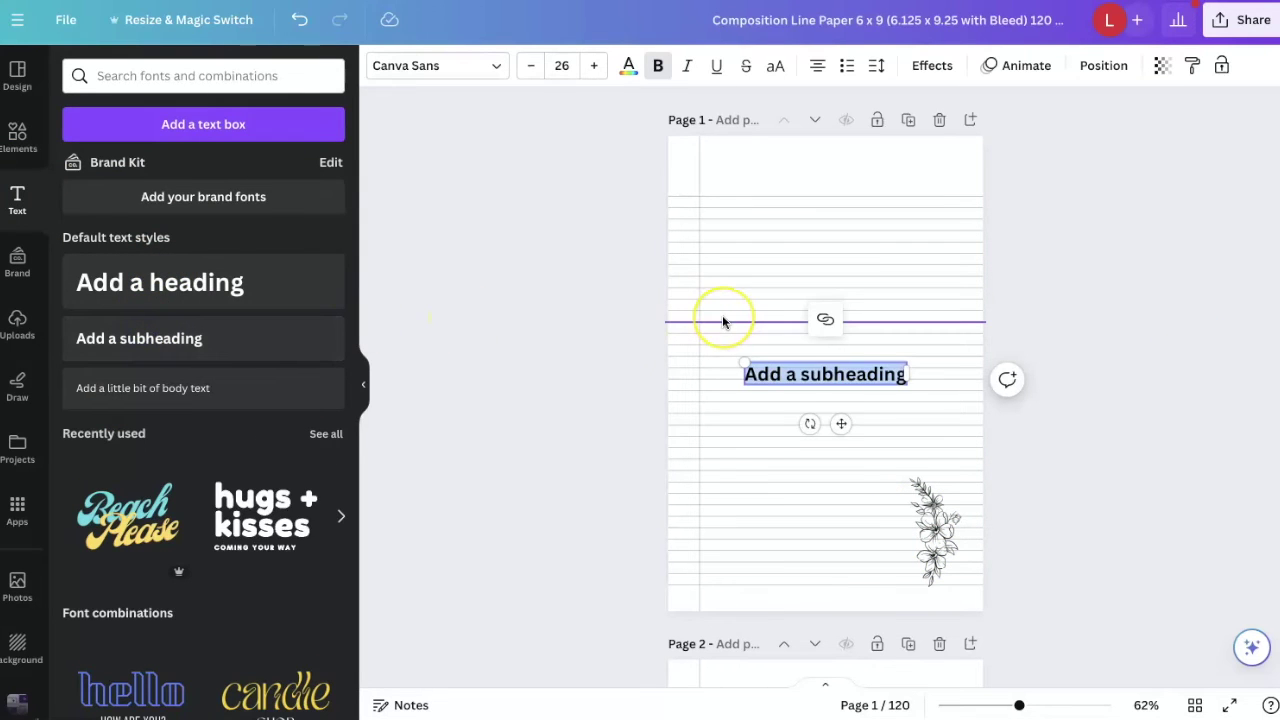
type("Date:")
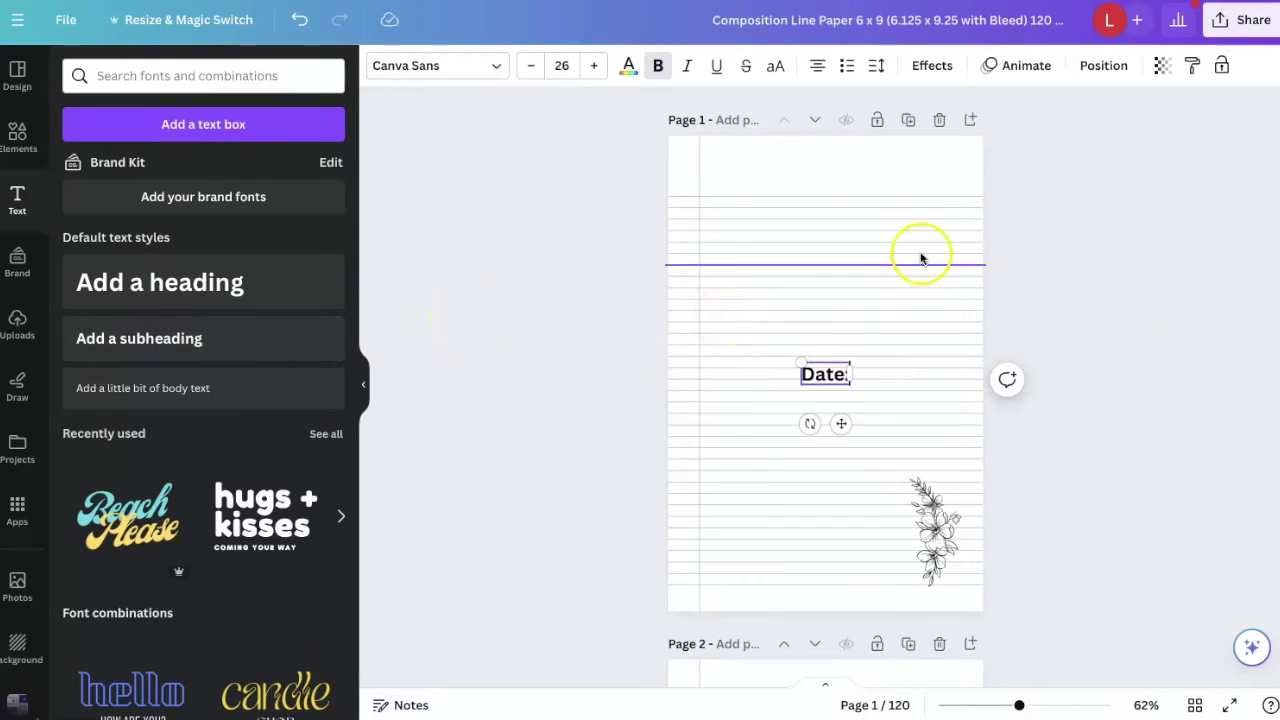
Step: Move the Date: label to the top of the page and shrink it to about 18
left_click(1149, 210)
left_click_drag(829, 371, 930, 164)
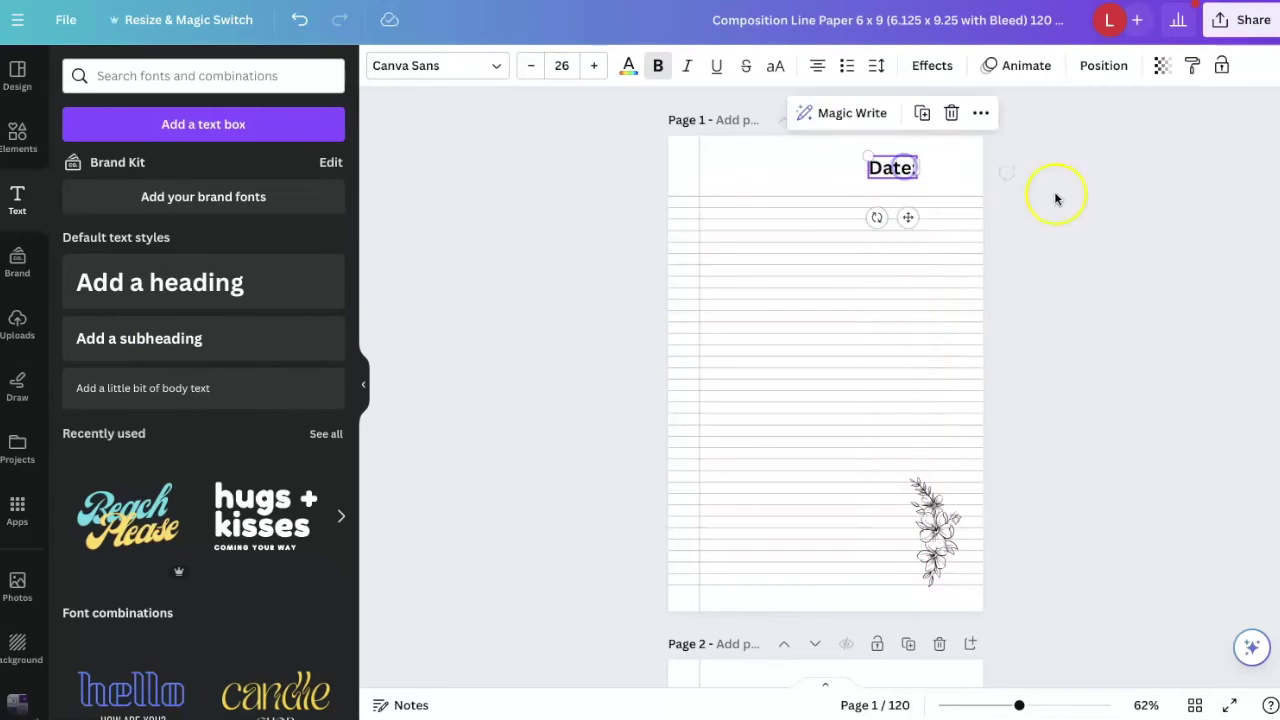
left_click(1086, 207)
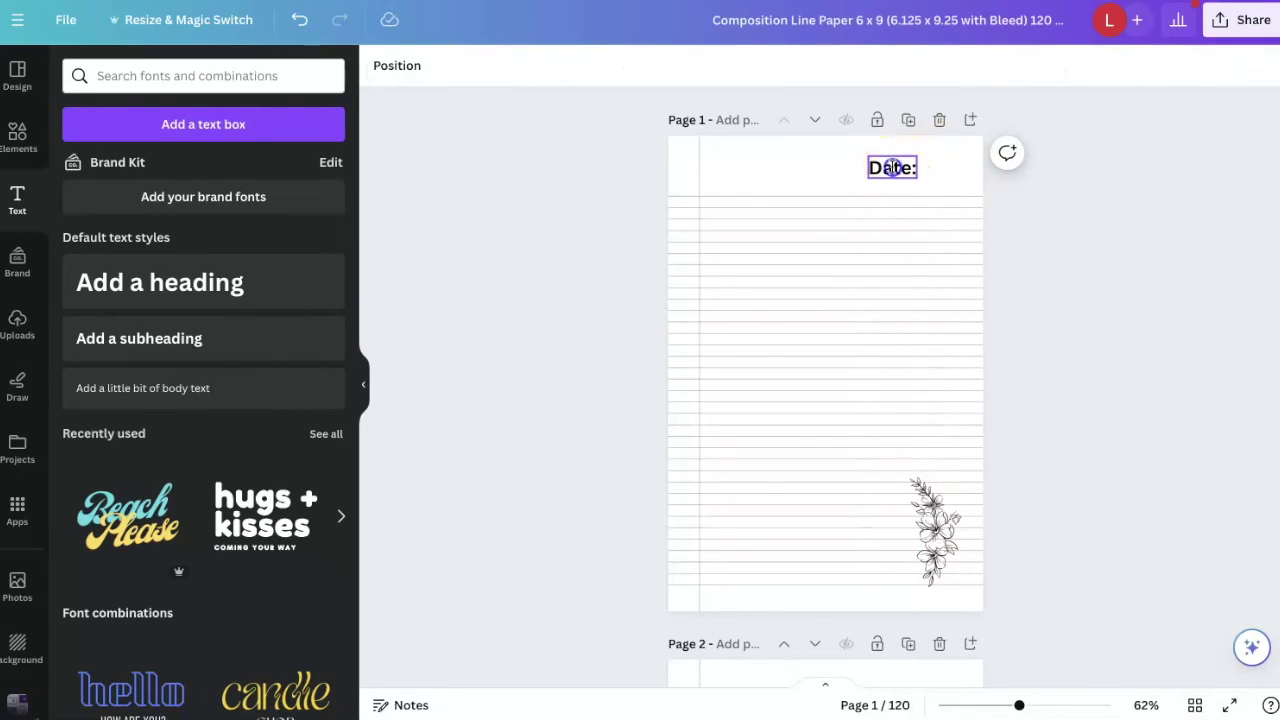
left_click(893, 167)
left_click_drag(867, 156, 886, 165)
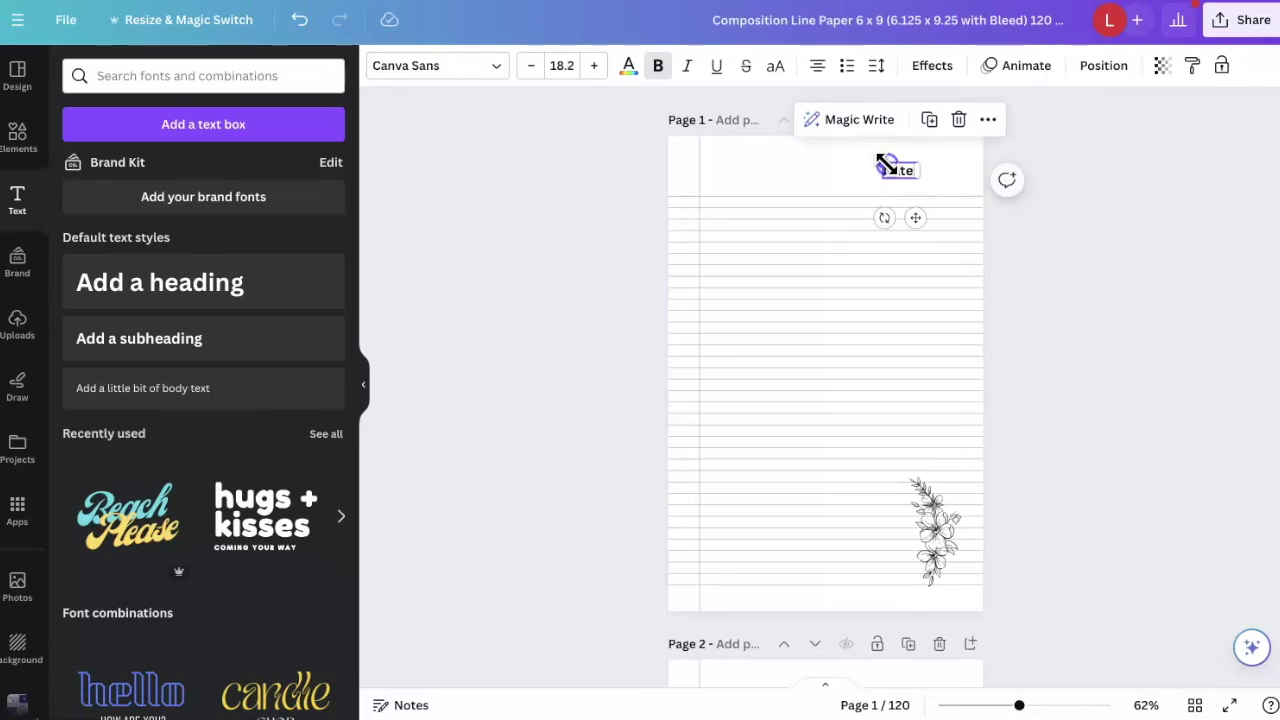
left_click(1150, 328)
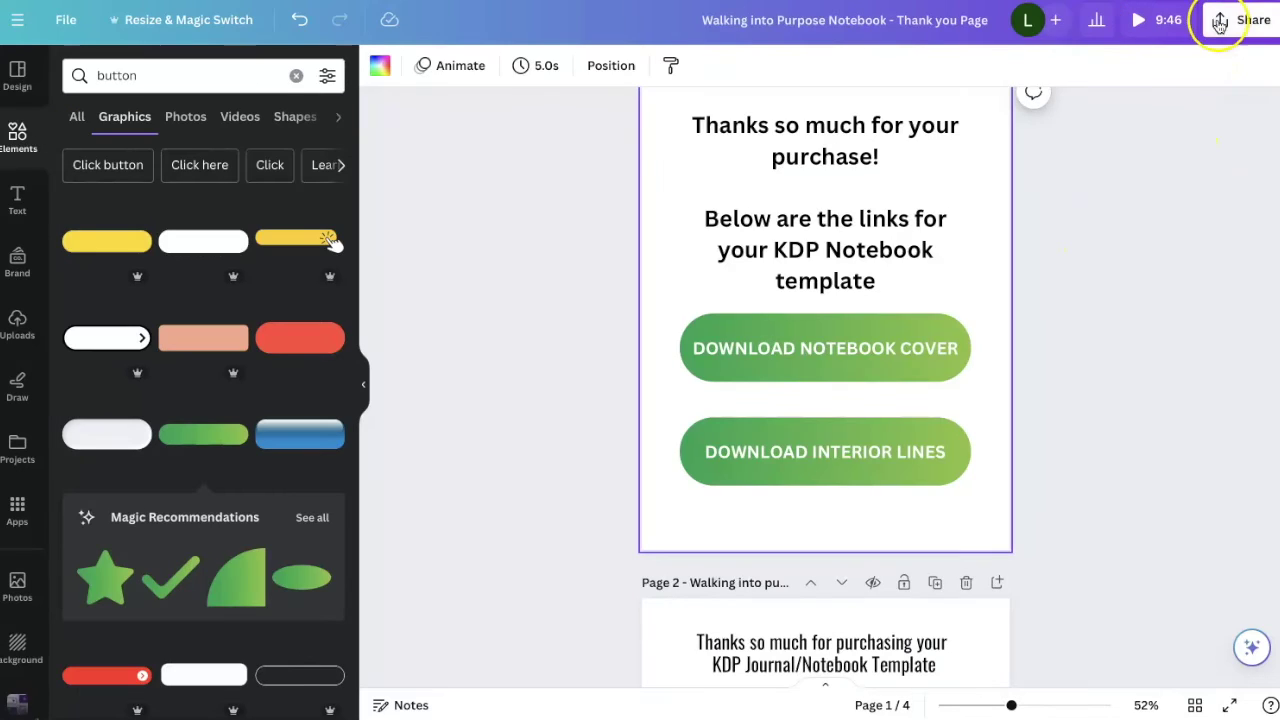
Step: Download only page 1 of the thank-you design as a PDF Print file
left_click(1226, 19)
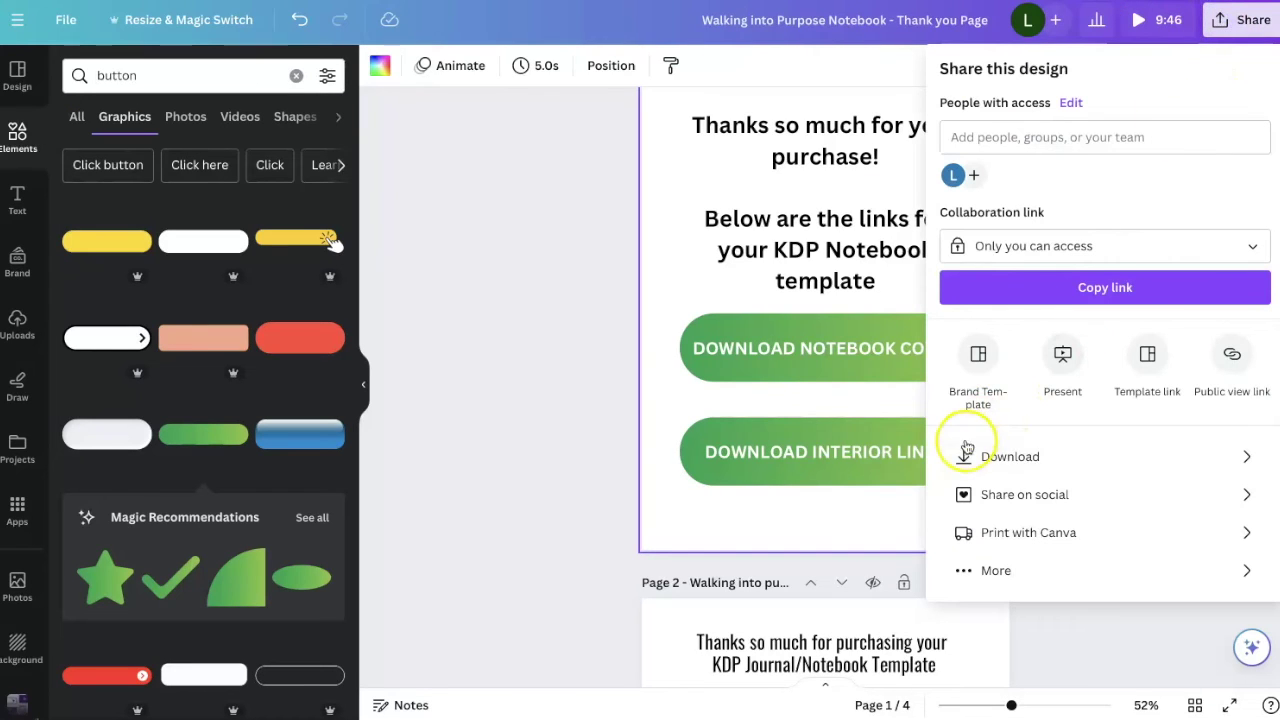
left_click(962, 456)
left_click(1131, 141)
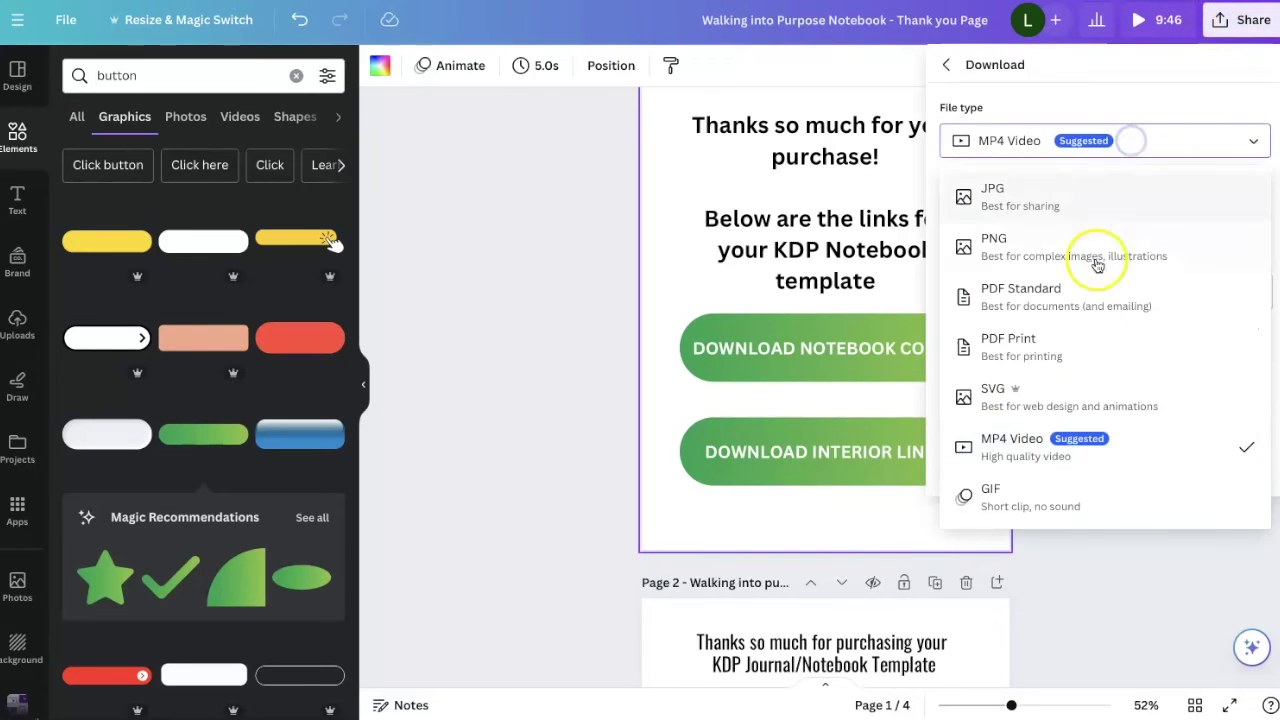
left_click(1077, 348)
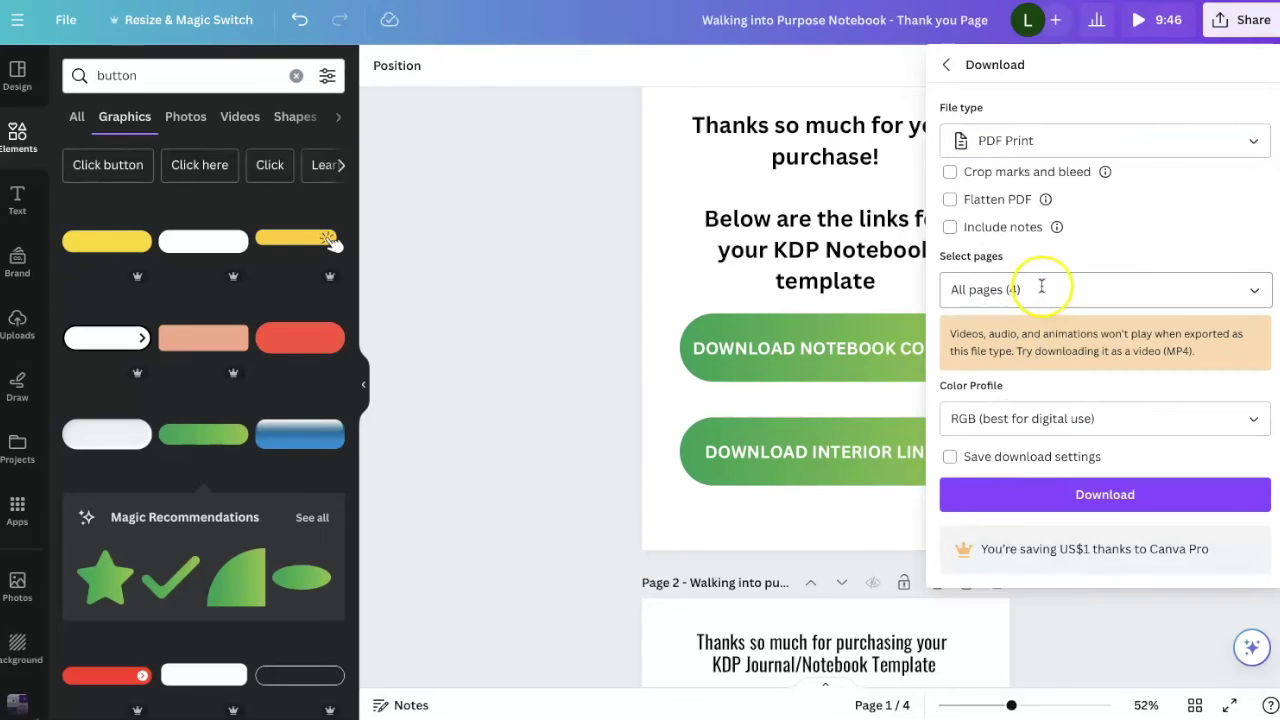
left_click(1041, 287)
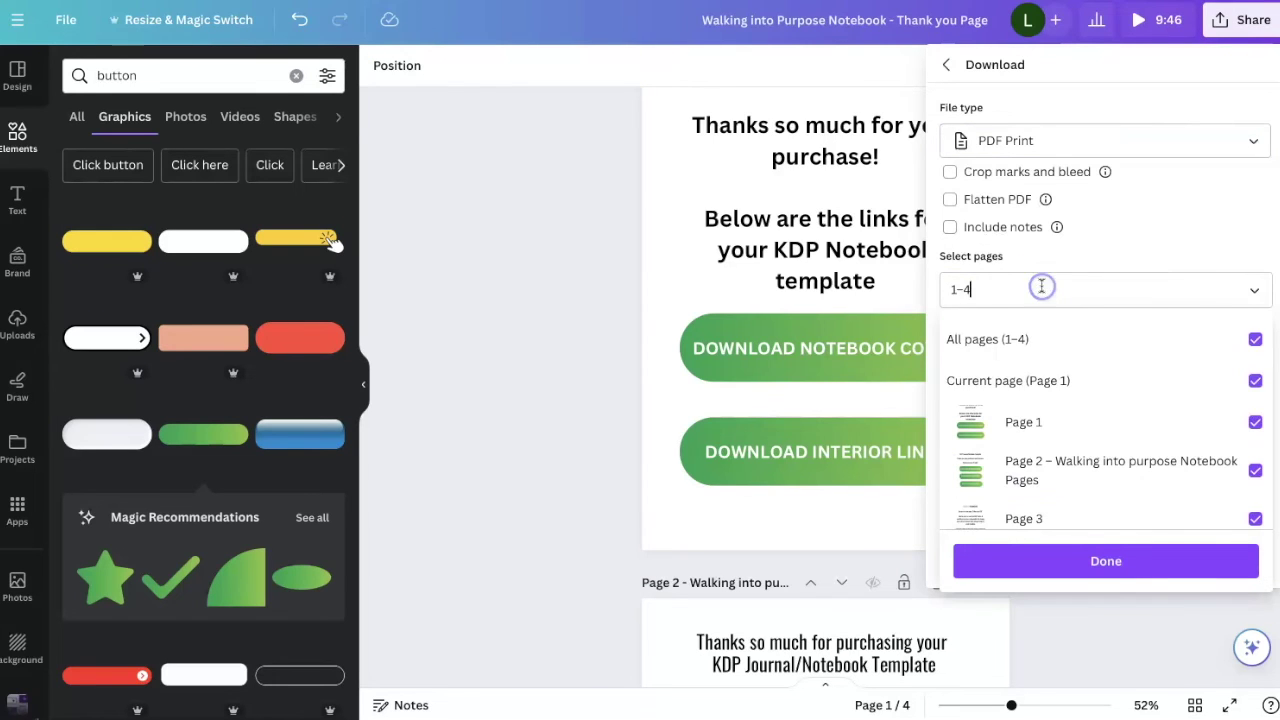
left_click(1255, 339)
left_click(1255, 383)
left_click(1157, 561)
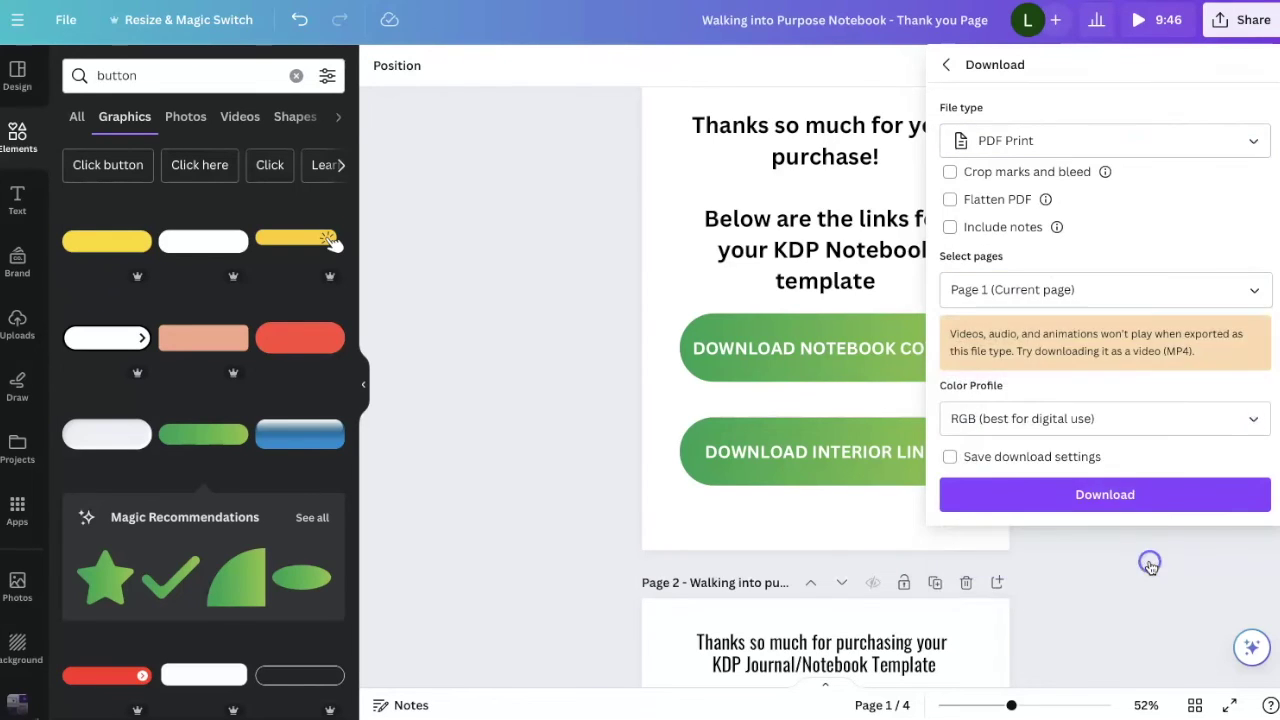
left_click(1145, 496)
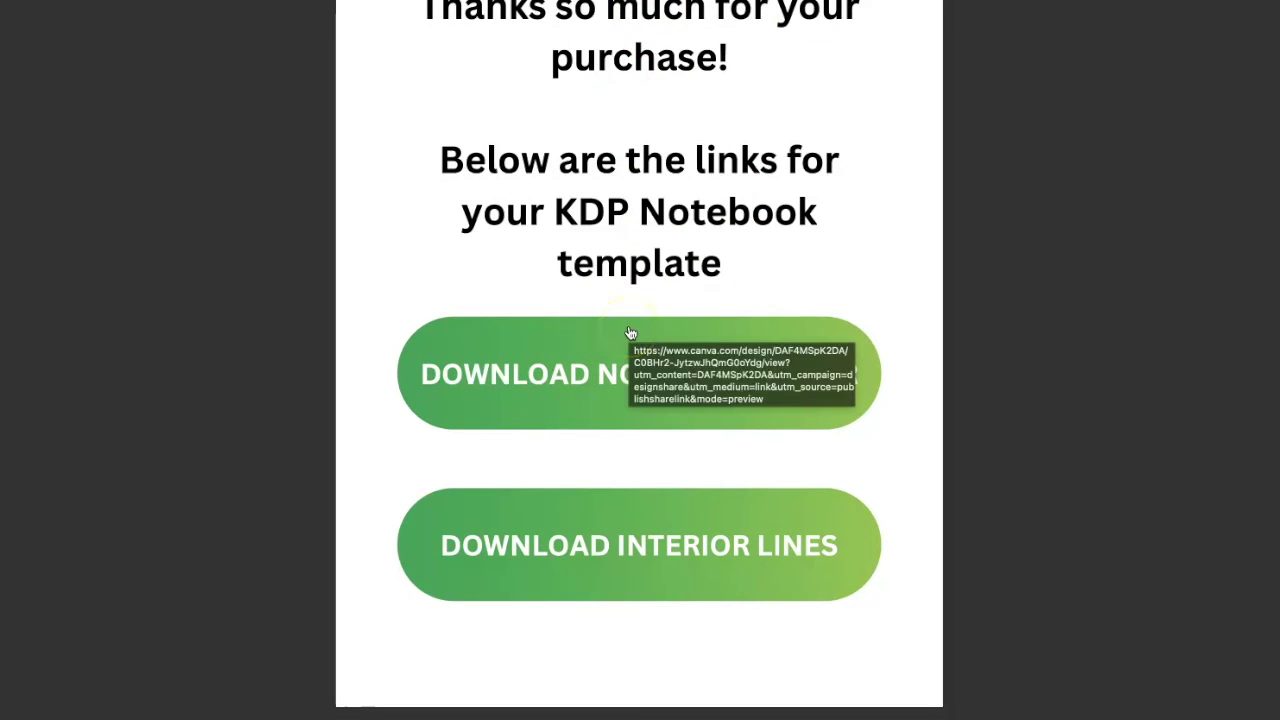
Step: Test the DOWNLOAD INTERIOR LINES button link in the exported PDF
left_click(608, 509)
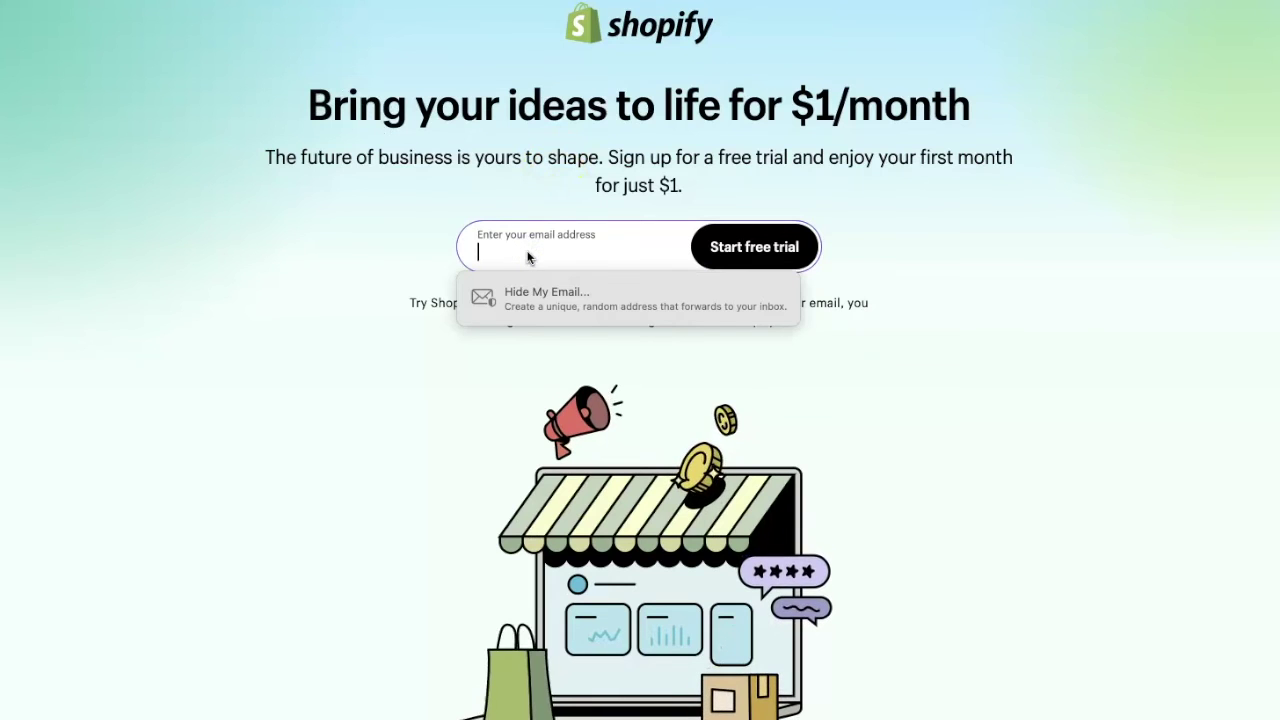
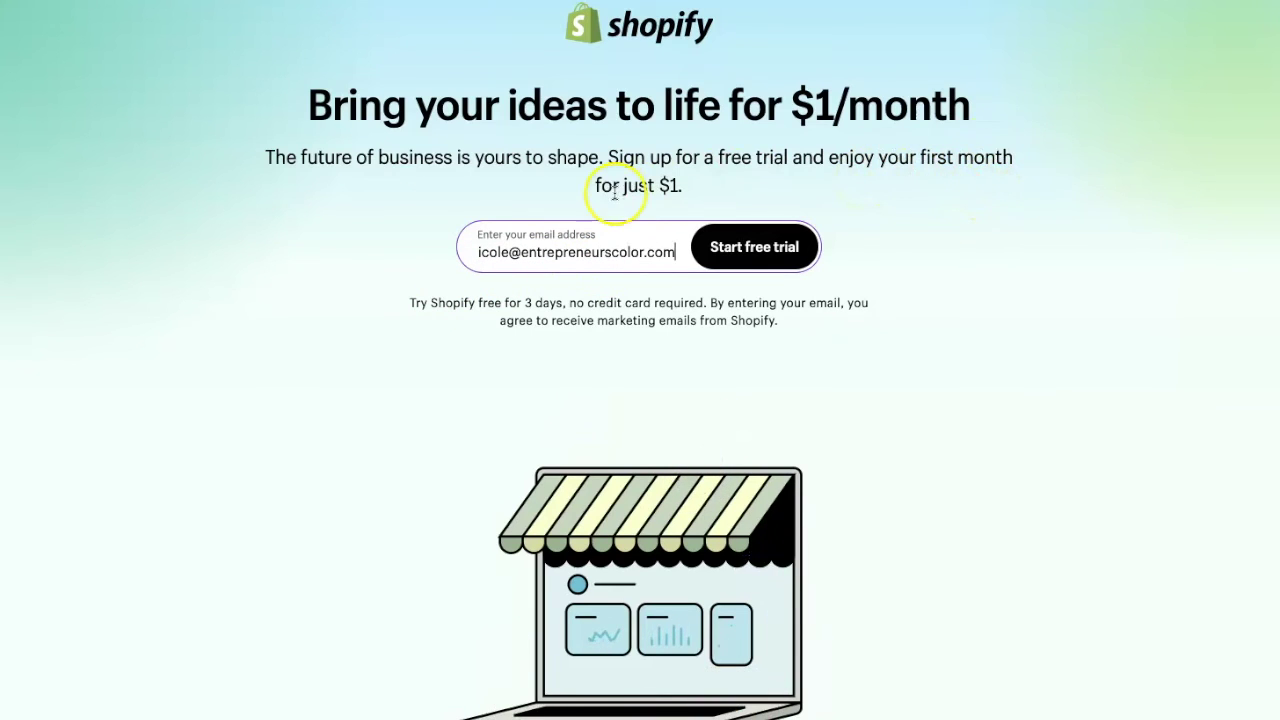
Step: Enter the account e-mail address on the Shopify page and scroll down
scroll(857, 186, "down", 1)
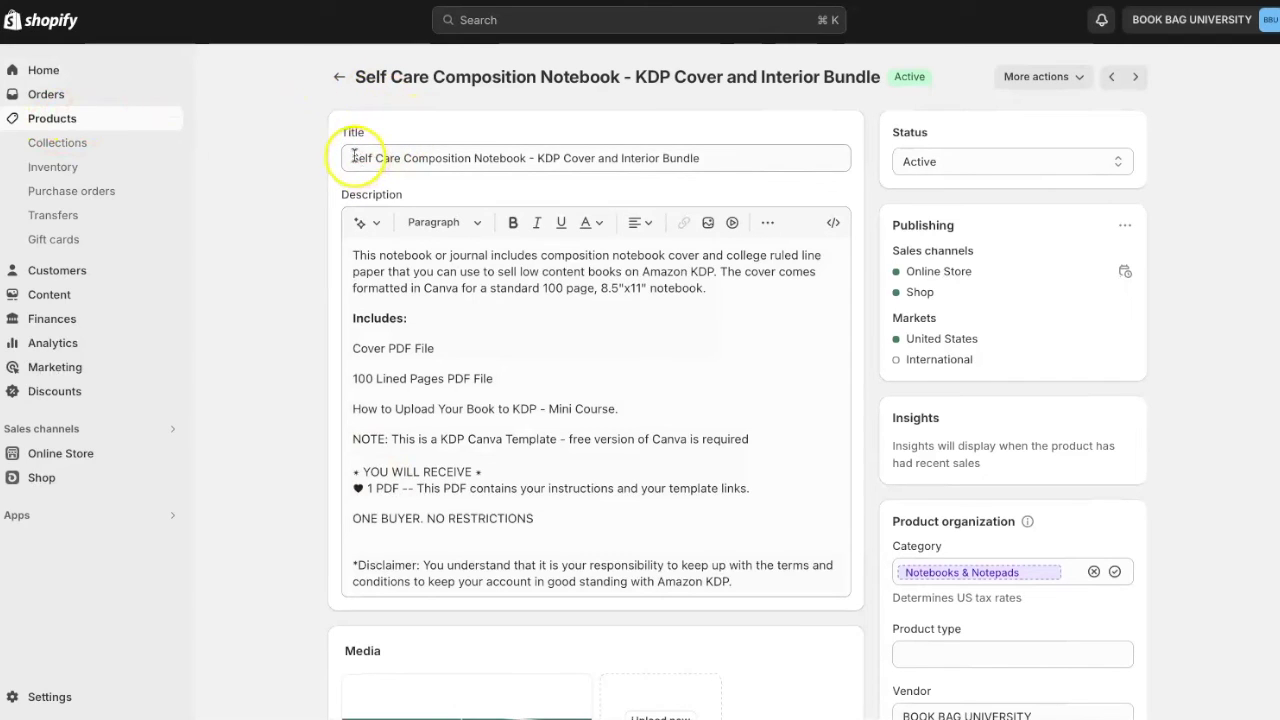
Step: Review the bundle's product title, description and product image
left_click_drag(353, 157, 738, 157)
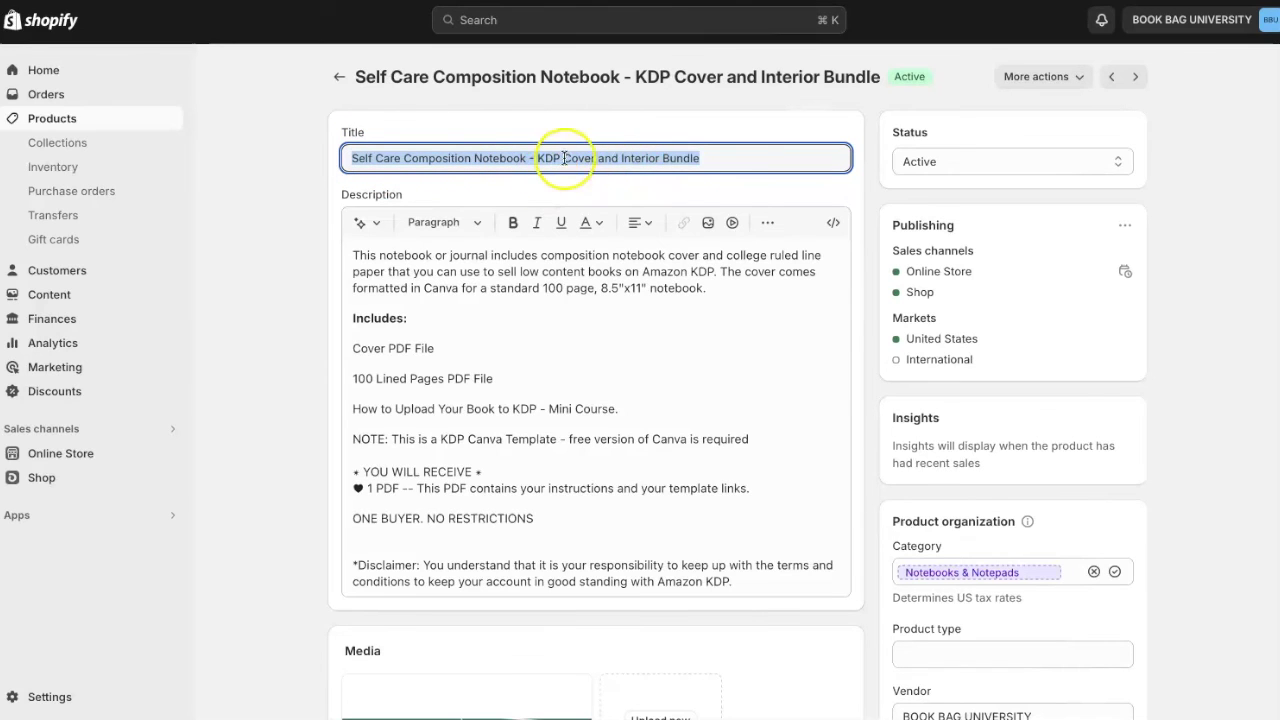
left_click(728, 157)
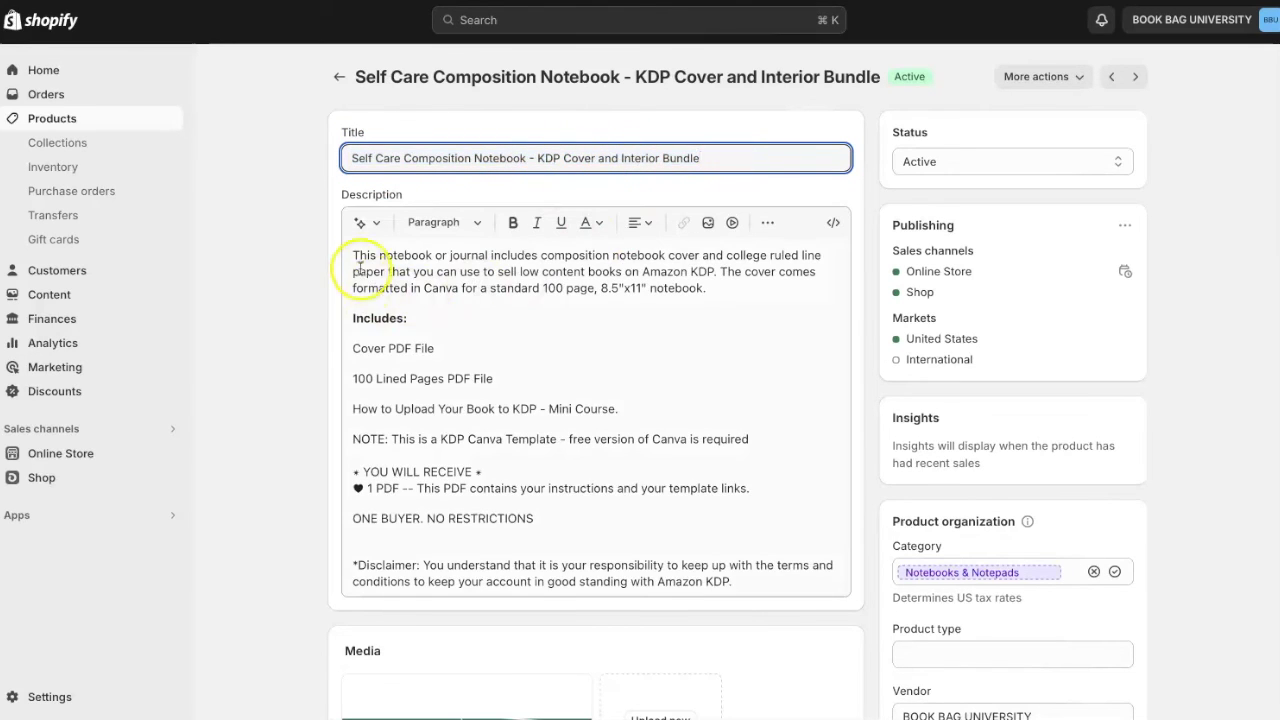
mouse_move(350, 255)
left_mouse_down()
mouse_move(537, 585)
mouse_move(522, 634)
left_mouse_up()
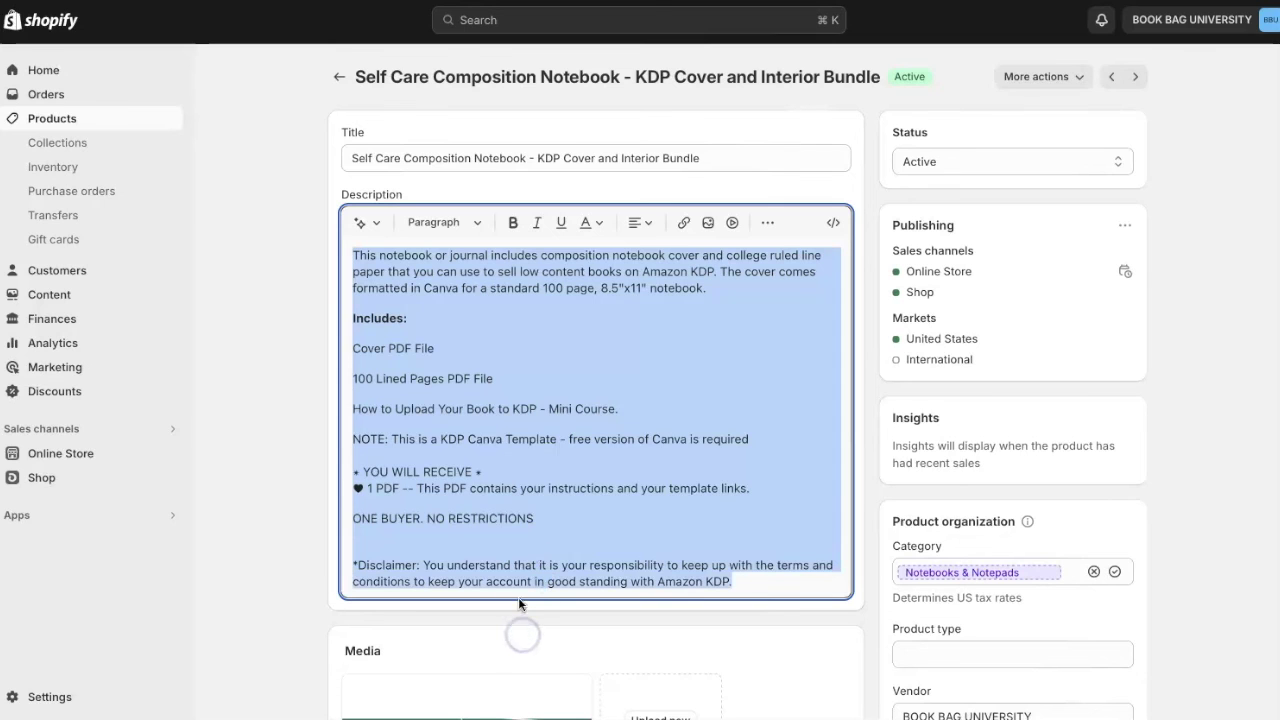
scroll(544, 476, "down", 5)
left_click(363, 520)
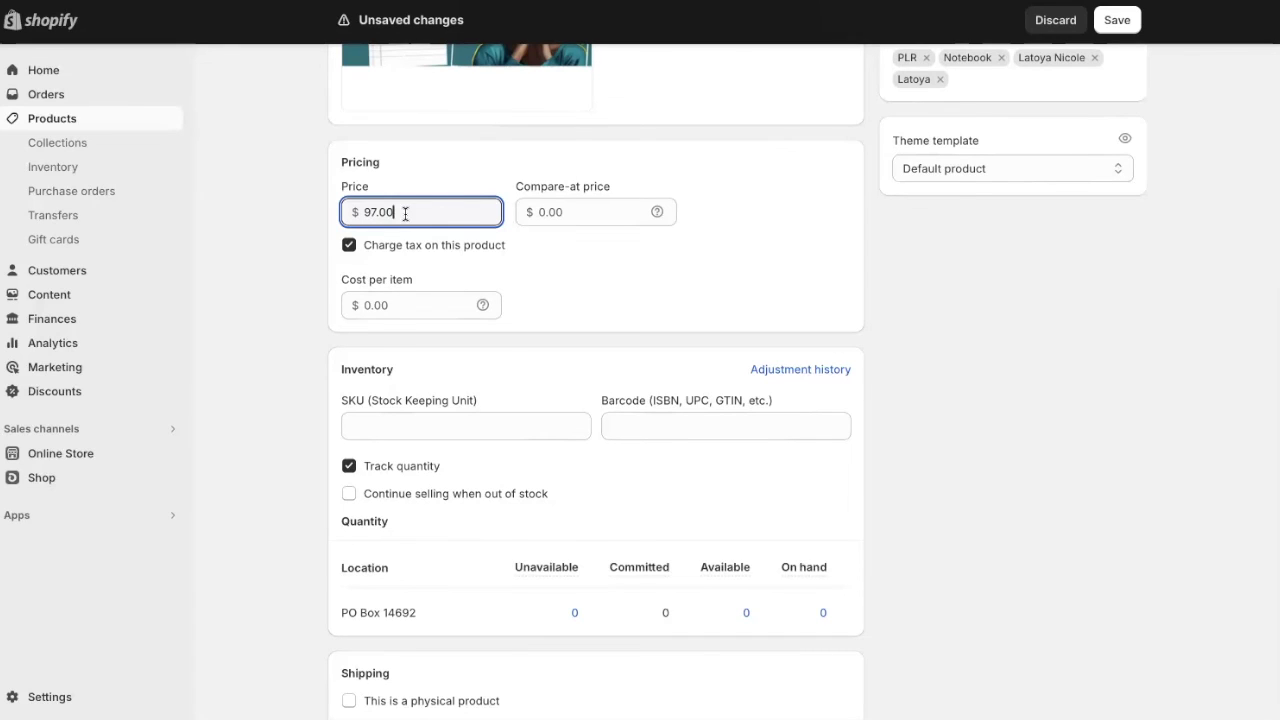
Step: Keep the price at 97.00 and save an available inventory quantity of 1
left_click(1057, 457)
scroll(395, 263, "down", 2)
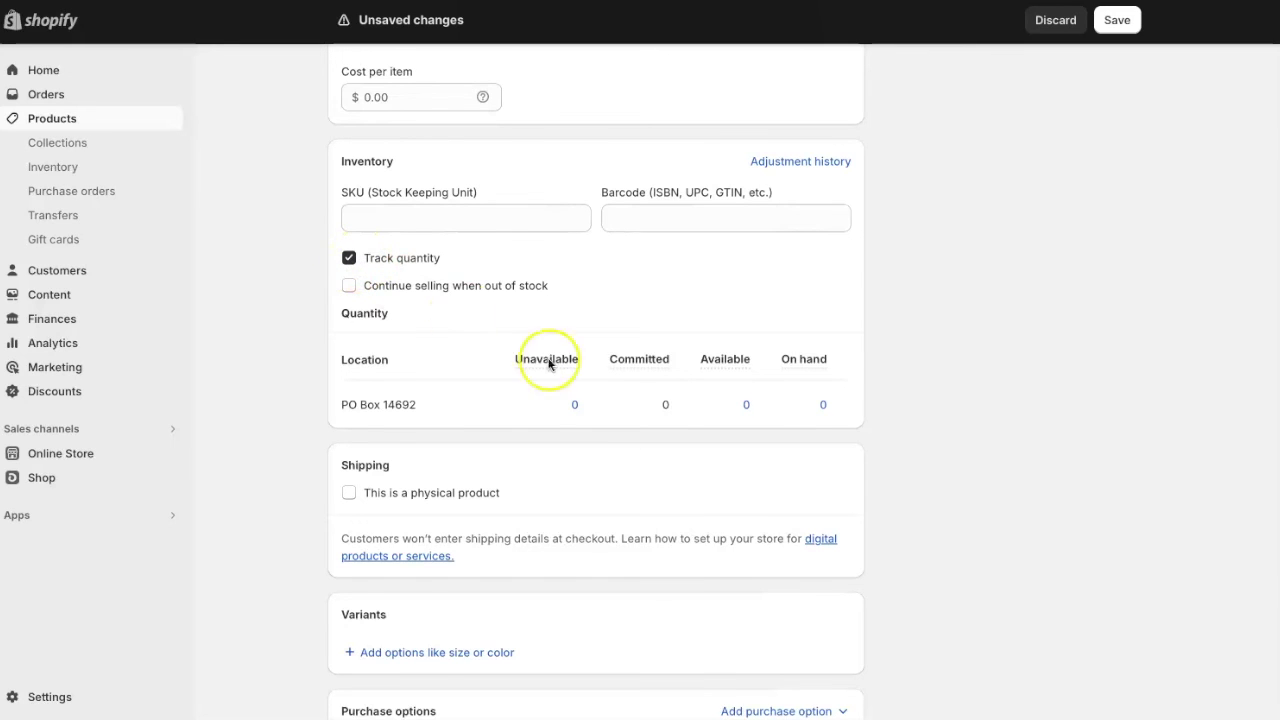
left_click(748, 404)
left_click(757, 504)
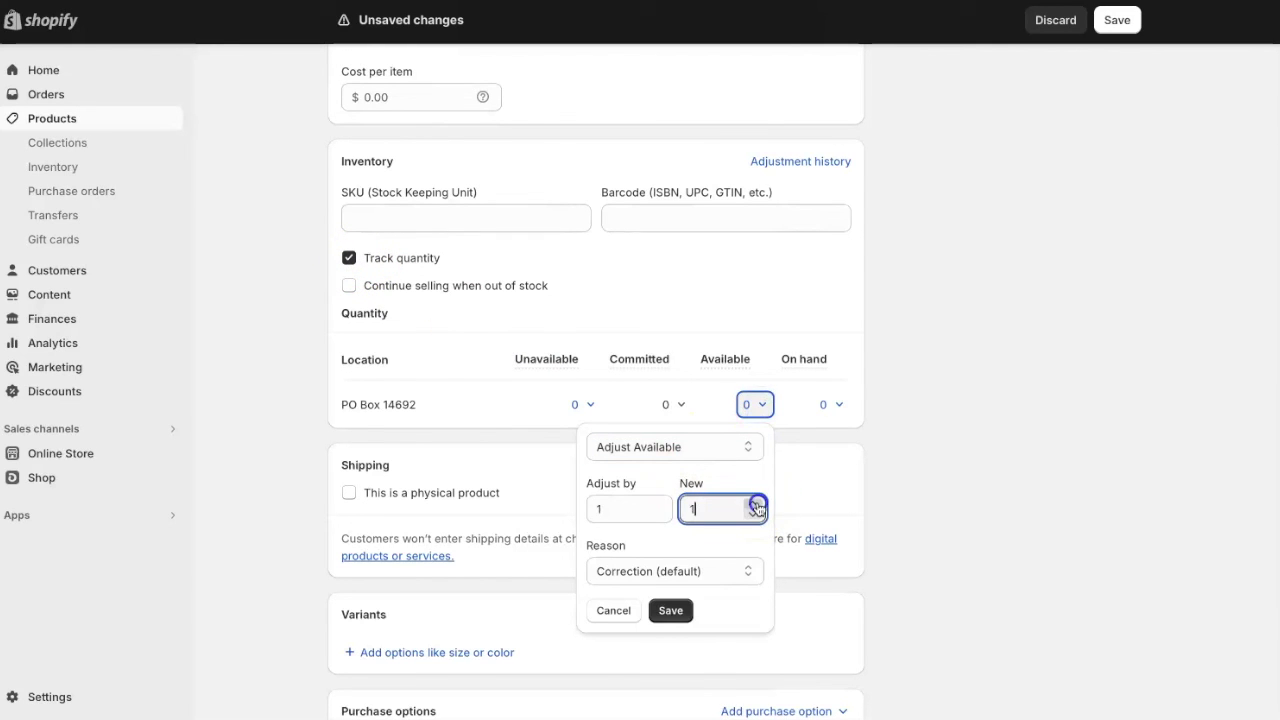
left_click(677, 606)
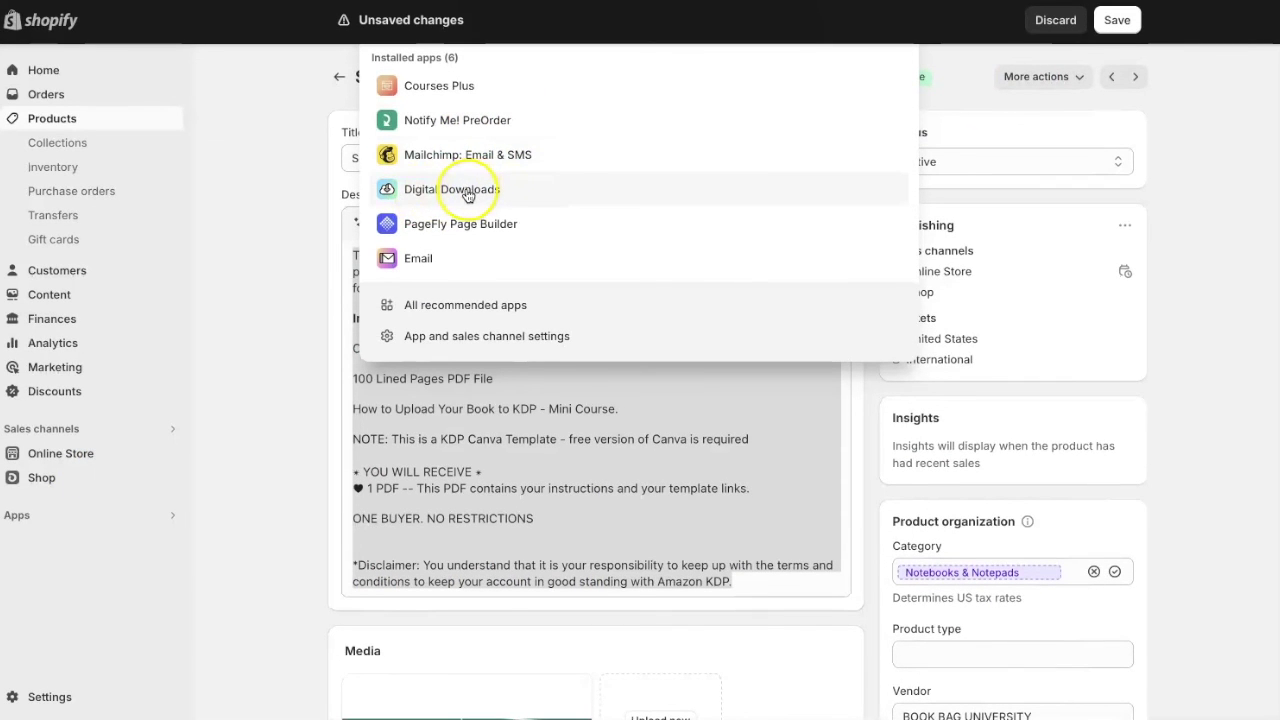
Step: Start adding a digital download file to the bundle from More actions
left_click(1030, 76)
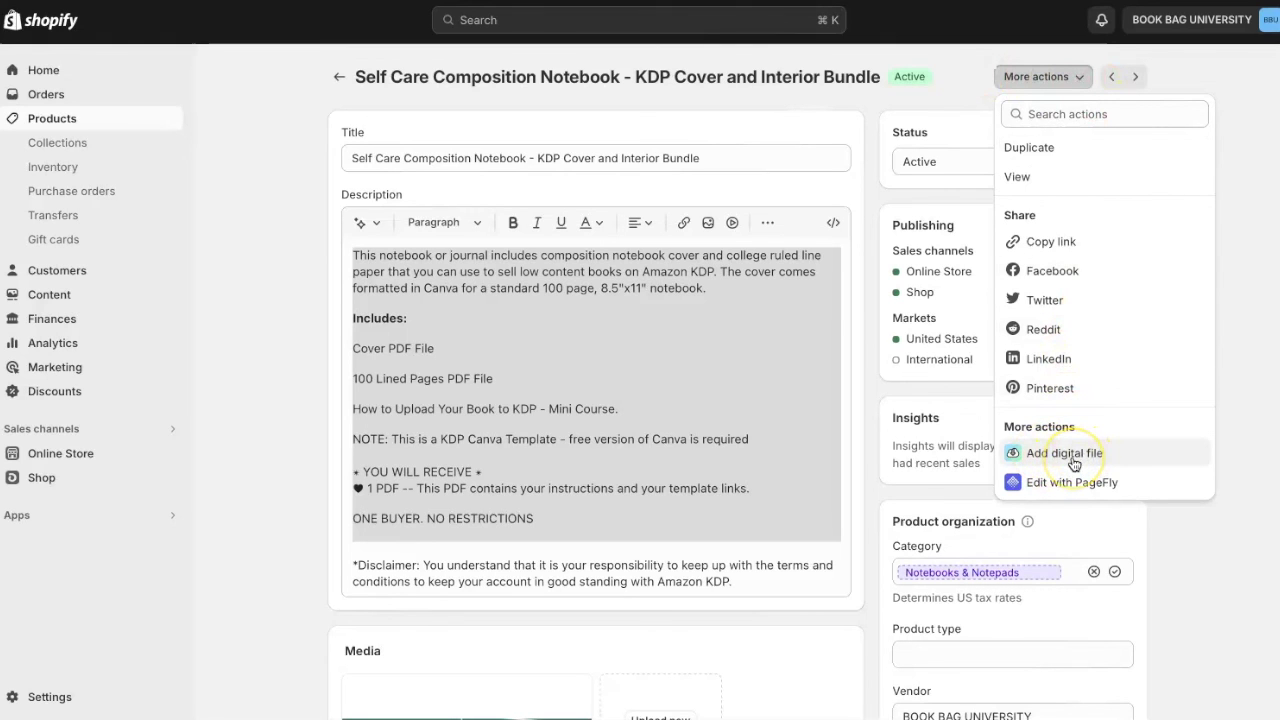
left_click(1064, 455)
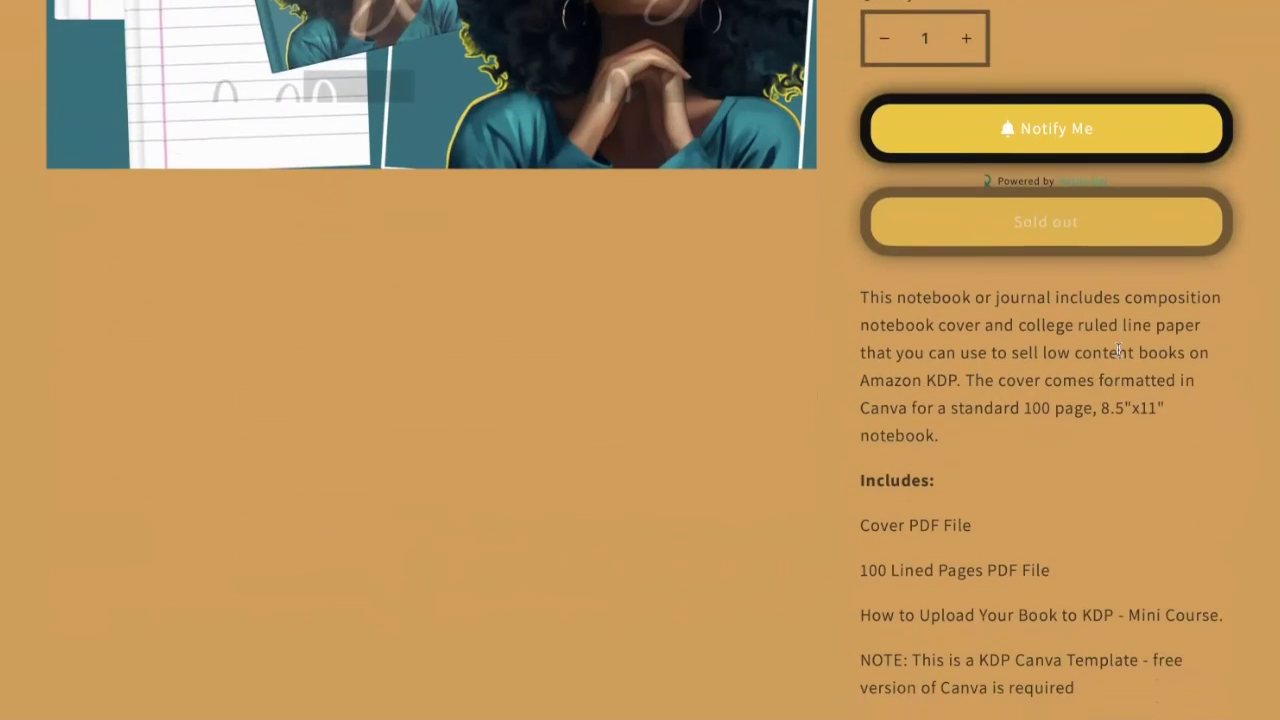
scroll(1118, 350, "down", 3)
scroll(1118, 349, "down", 5)
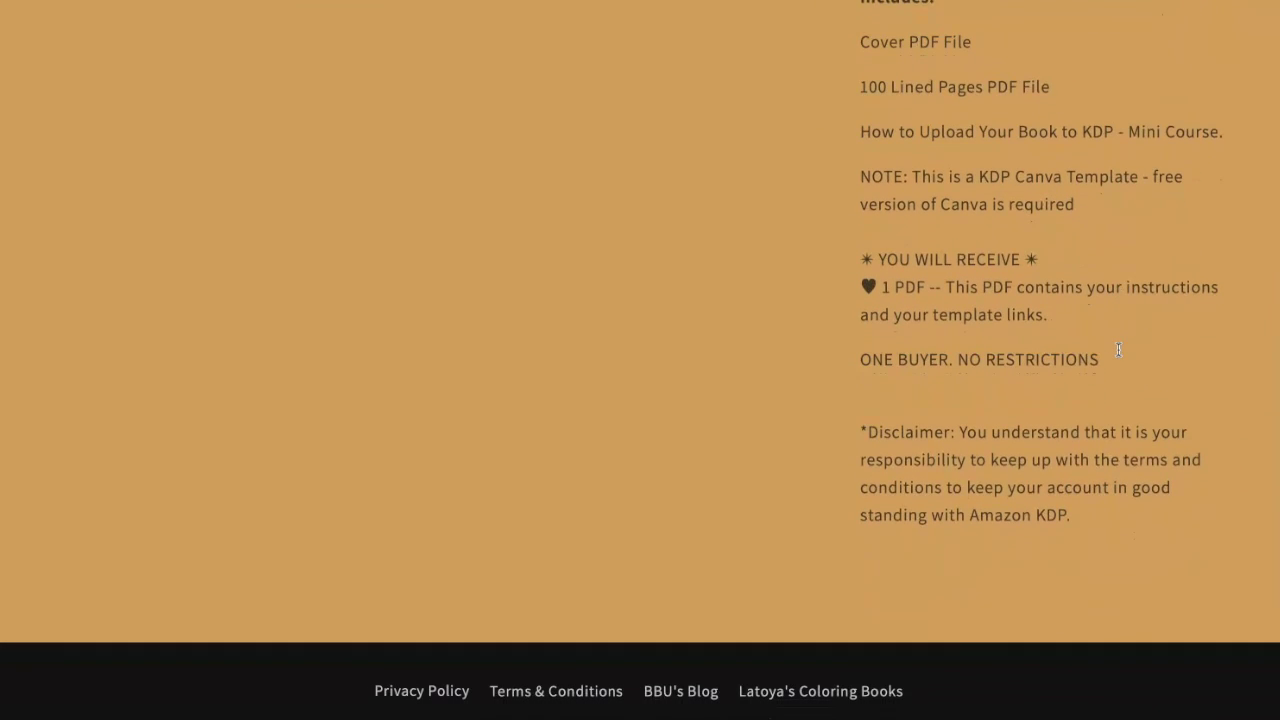
scroll(926, 312, "up", 15)
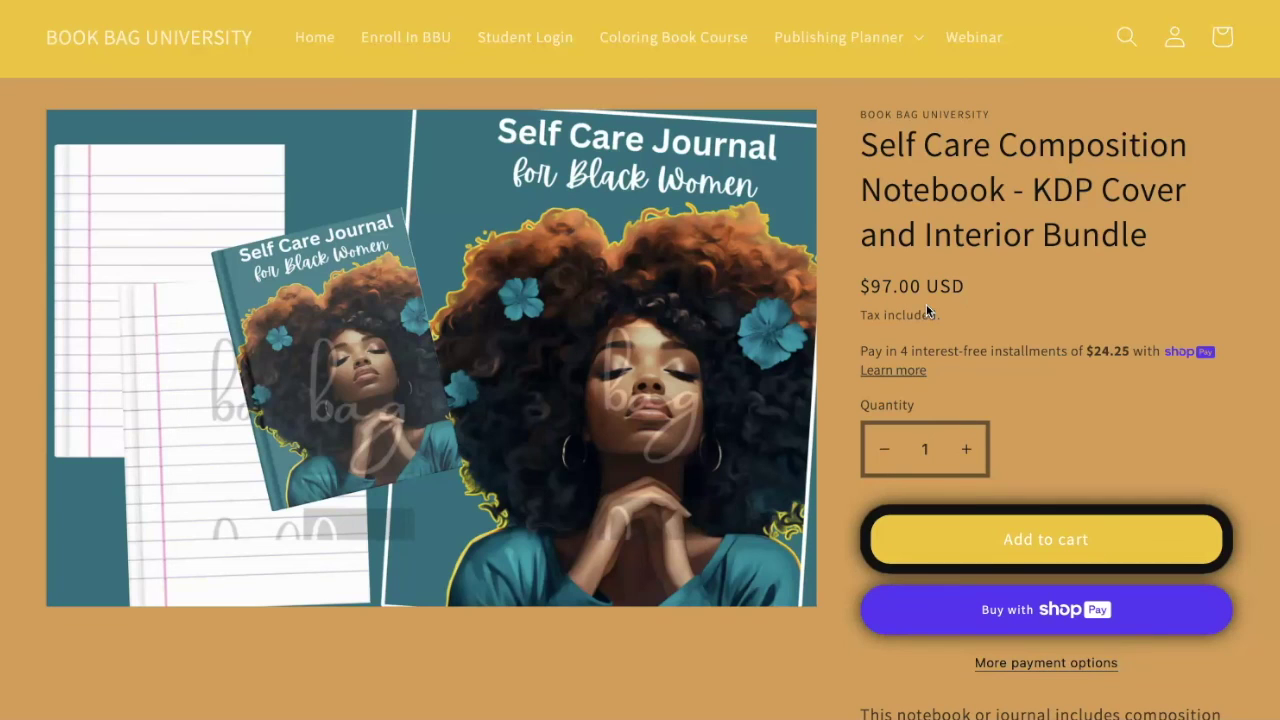
left_click(924, 300)
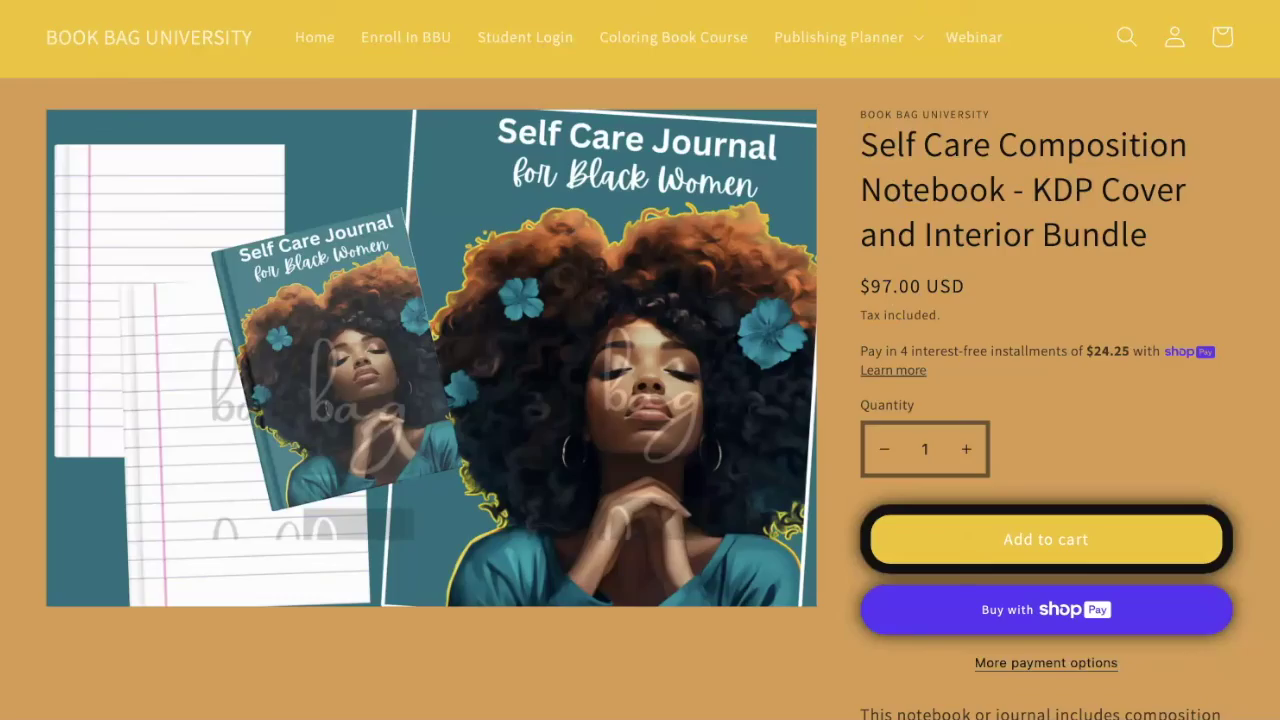